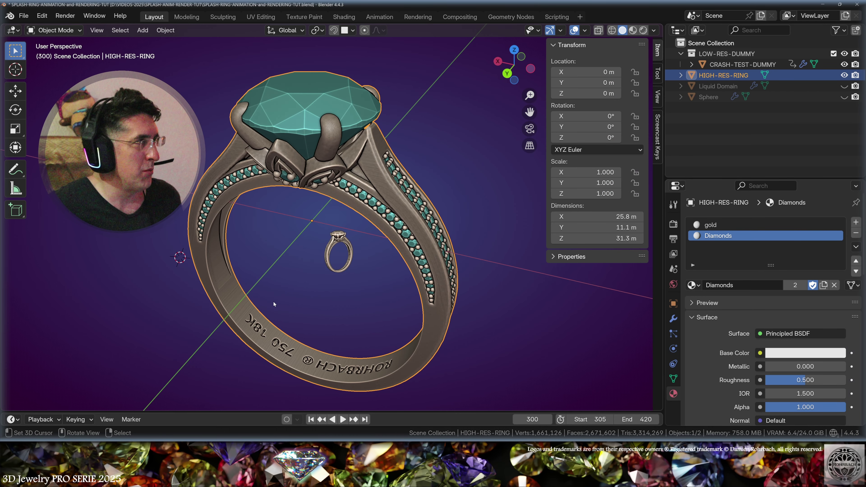
Step: Link the animation data between the HIGH-RES-RING and the CRASH-TEST-DUMMY, then scrub the frames to check it
right_click(336, 270, "shift")
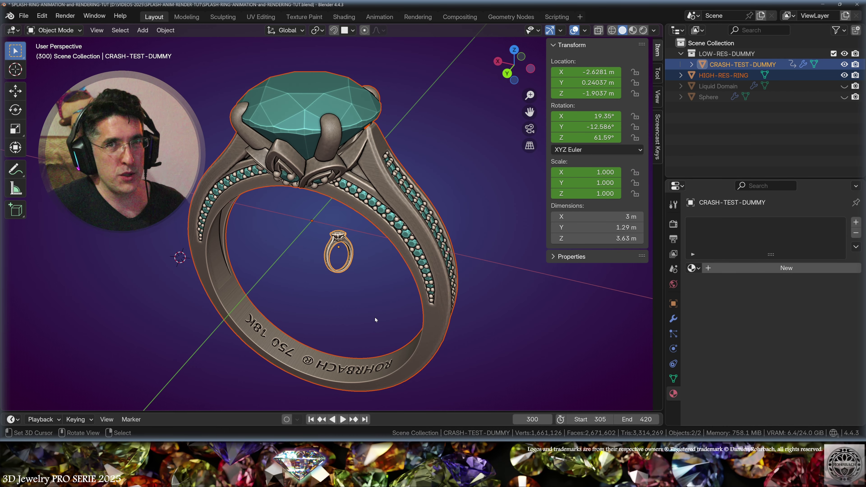
left_click(165, 30)
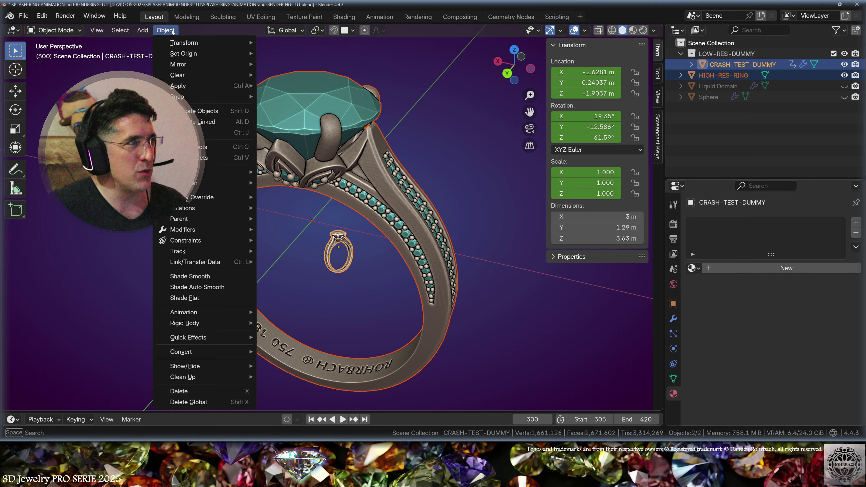
mouse_move(185, 264)
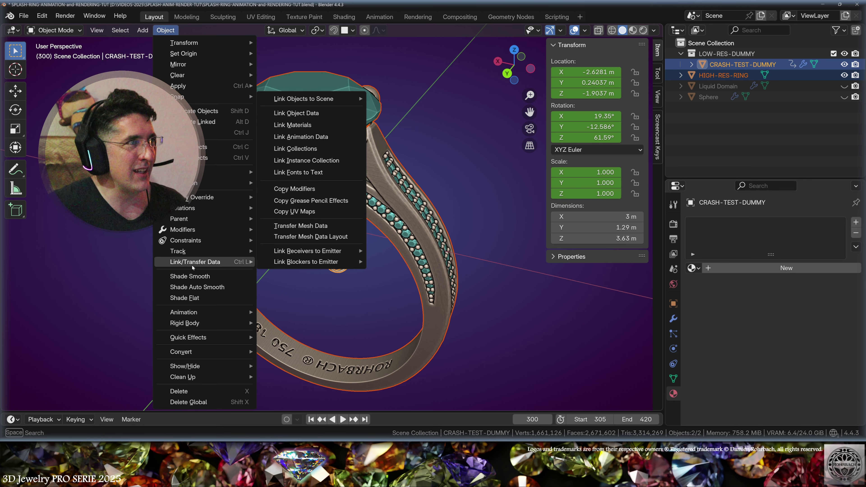
left_click(304, 137)
mouse_move(532, 419)
left_mouse_down()
mouse_move(466, 420)
mouse_move(571, 419)
mouse_move(480, 420)
mouse_move(561, 419)
mouse_move(480, 420)
mouse_move(527, 419)
left_mouse_up()
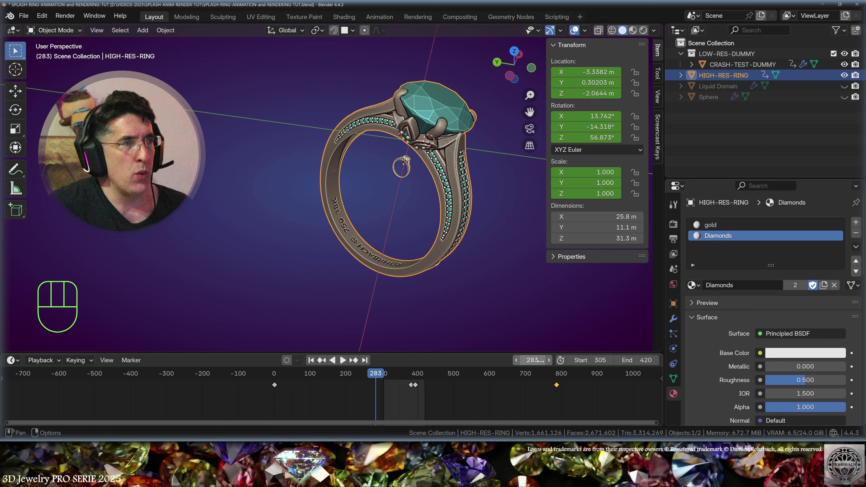
Step: At frame 1, scale the HIGH-RES-RING down uniformly to about 0.117 to match the dummy ring's size
left_click(534, 360)
type("1")
key("Return")
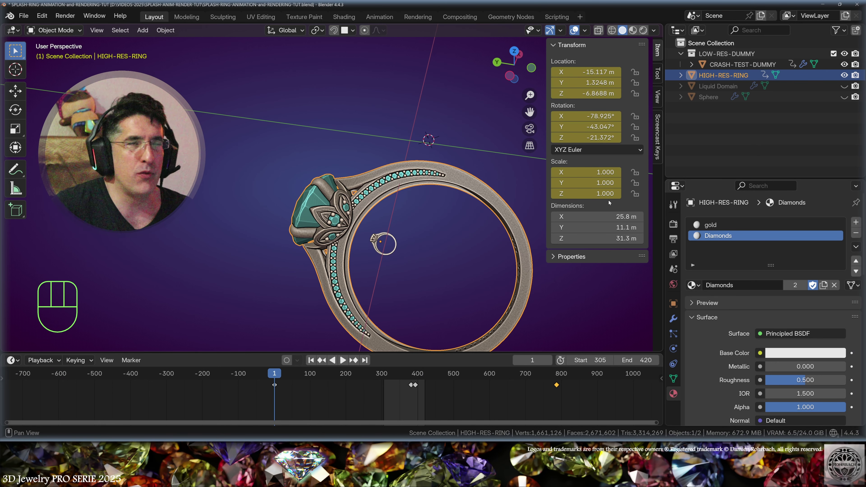
key("s")
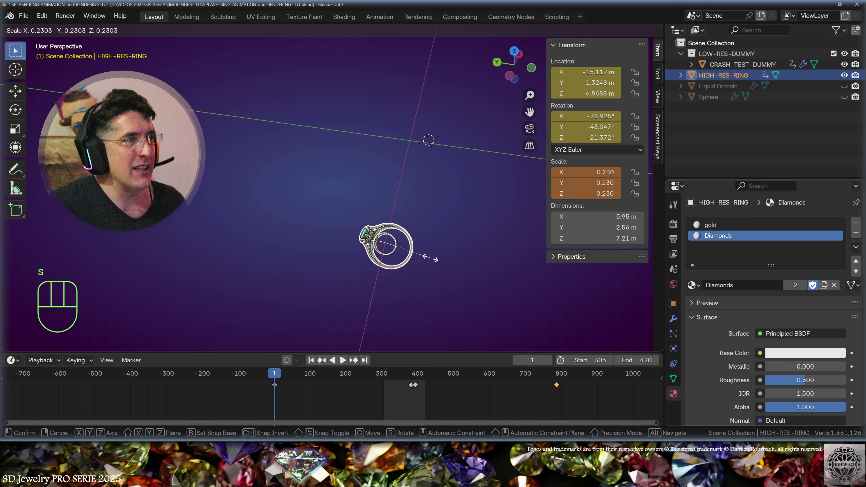
left_click(407, 248)
scroll(492, 288, "up", 5)
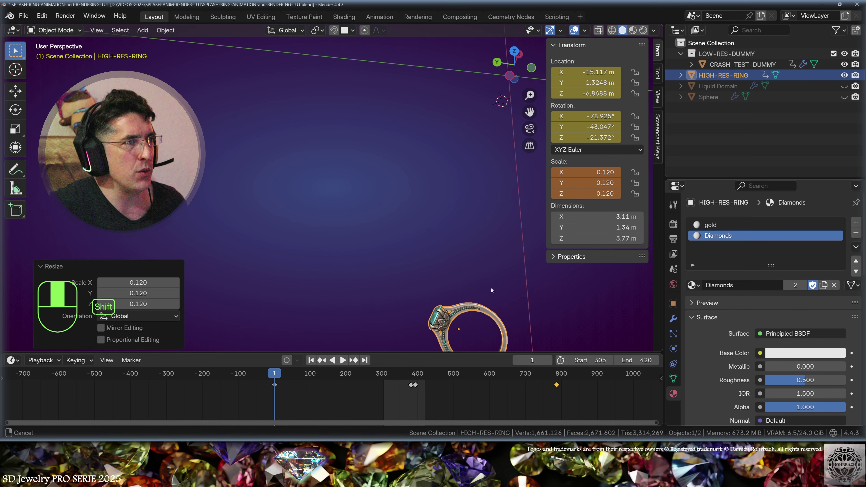
middle_click_drag(492, 288, 368, 184, "shift")
scroll(388, 206, "up", 8)
key("s")
left_click(392, 208)
scroll(509, 221, "down", 2)
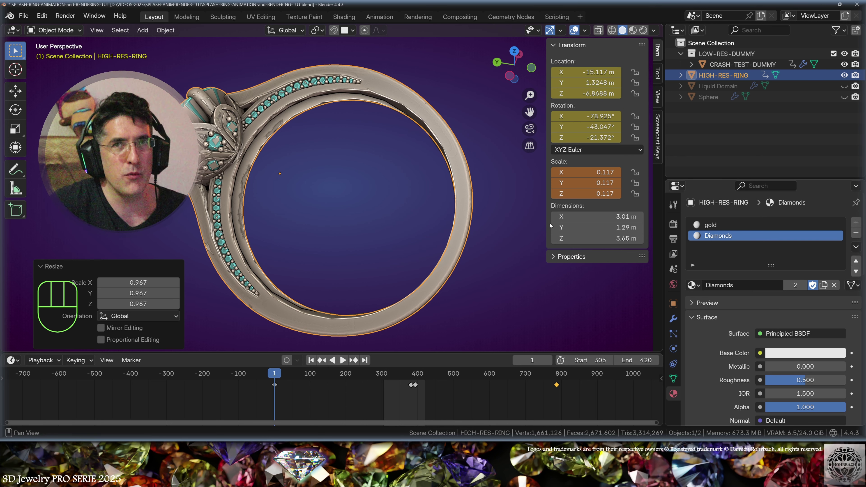
Step: Clear the scale keyframes of the HIGH-RES-RING and play the animation
right_click(587, 172)
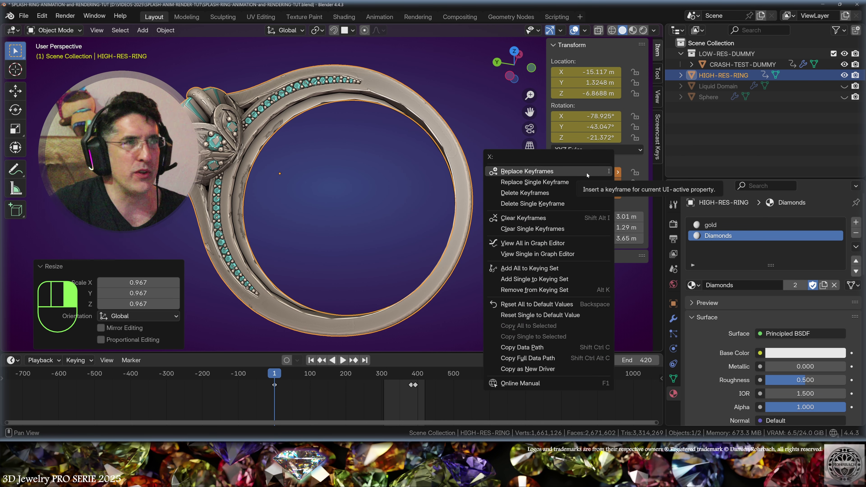
left_click(552, 221)
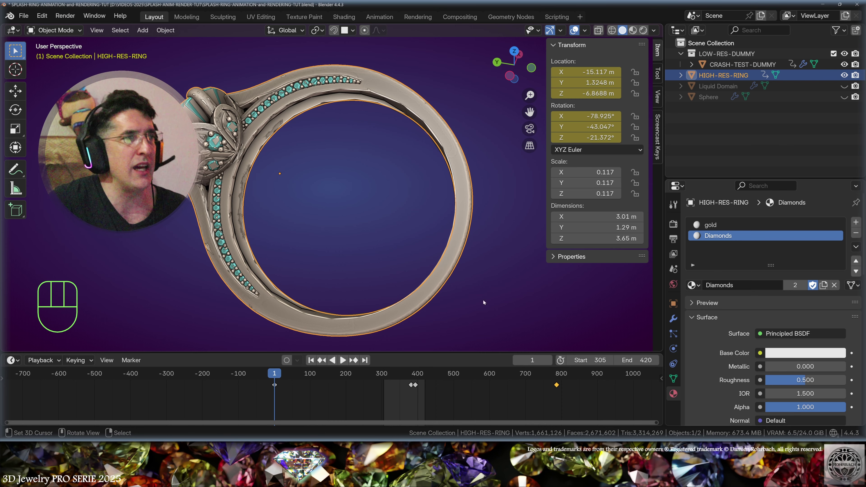
key("space")
key("KP_0")
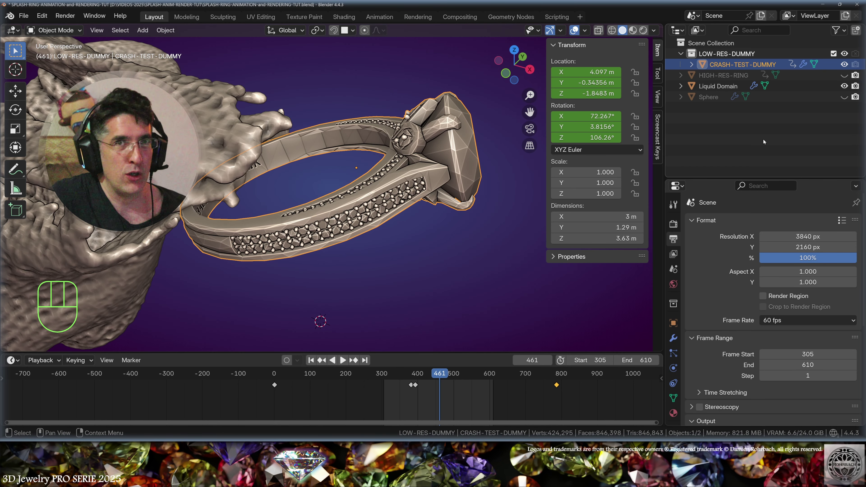
Step: Delete the CRASH-TEST-DUMMY and its LOW-RES-DUMMY collection, and unhide the HIGH-RES-RING for a check along the timeline
key("Delete")
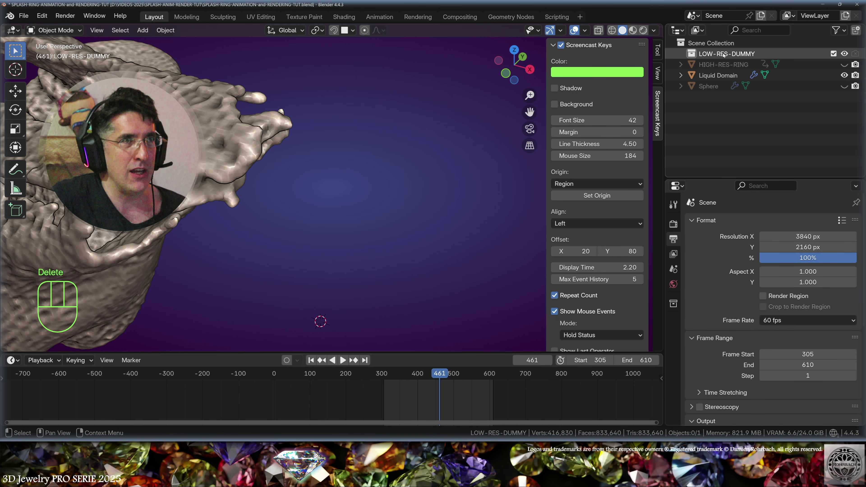
key("Delete")
left_click(844, 54)
right_click(478, 181)
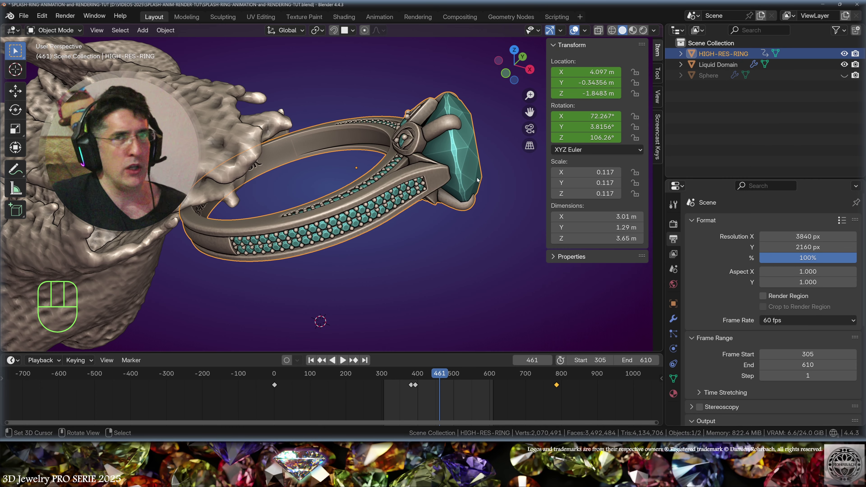
left_click_drag(412, 389, 460, 399)
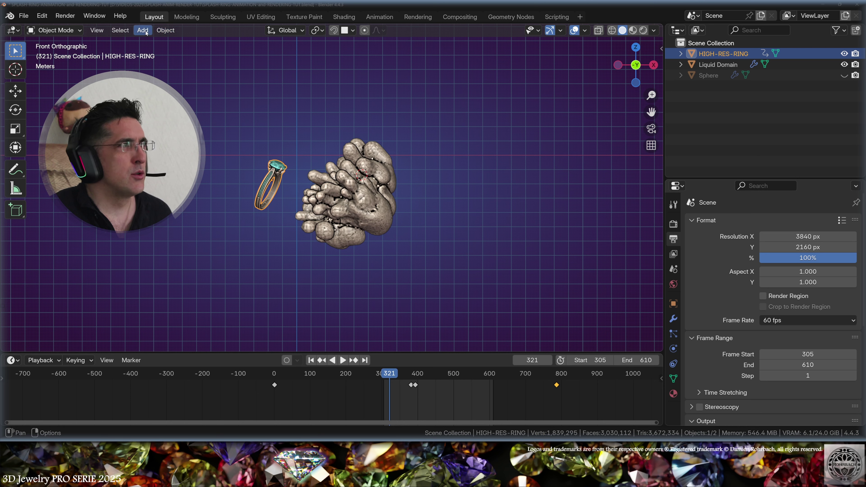
Step: Add a camera, align it to the front view and move it to frame the ring and the liquid splash
left_click(143, 30)
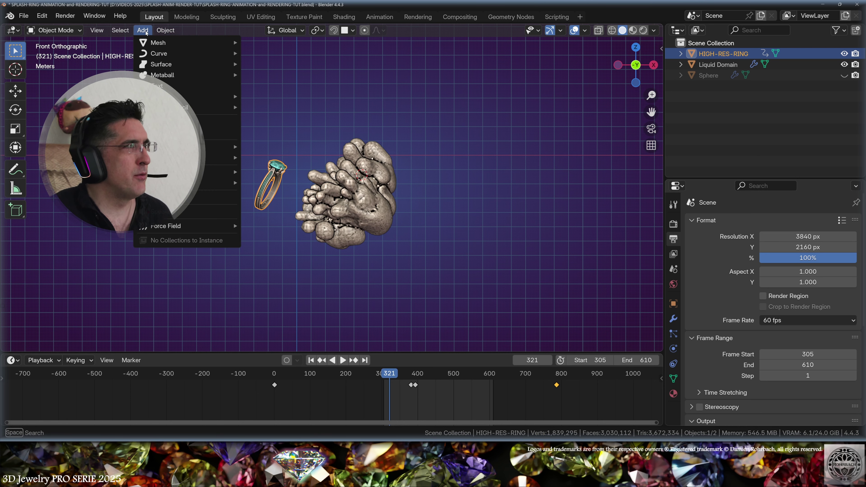
left_click(191, 197)
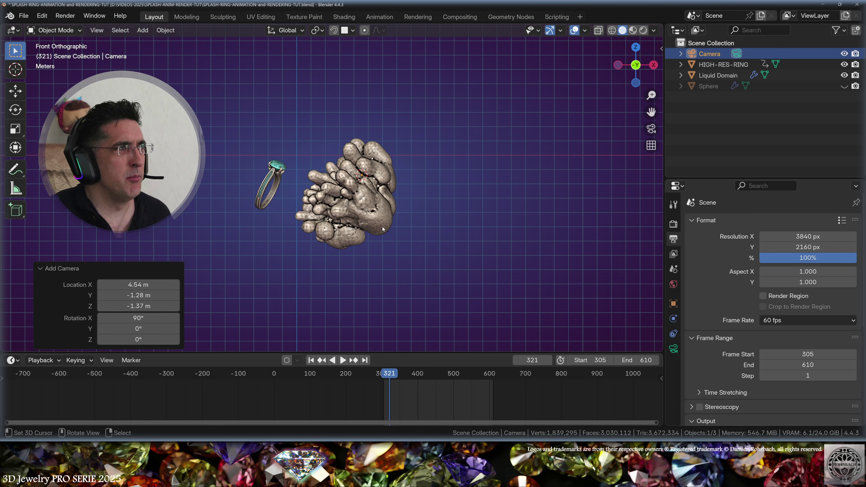
key("n")
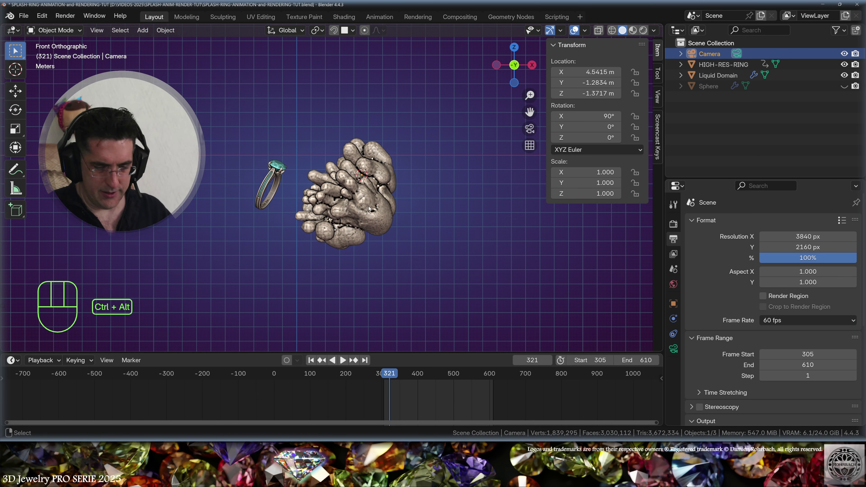
key("ctrl+alt+KP_0")
key("g")
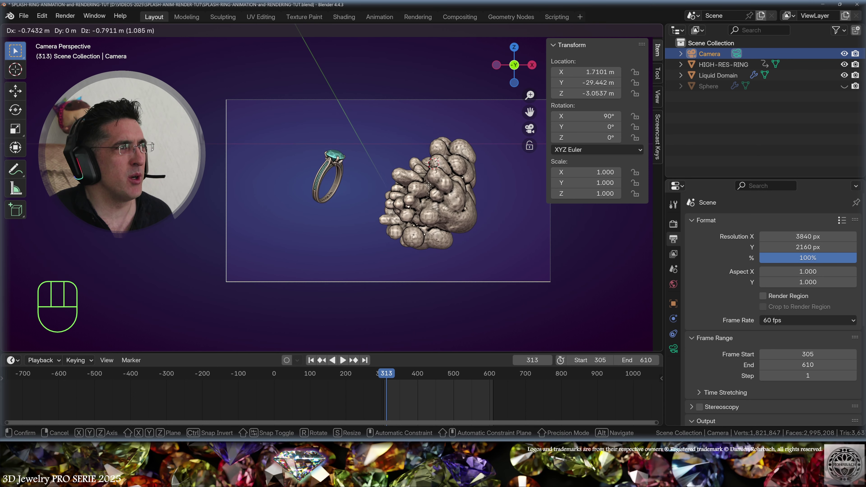
left_click(485, 175)
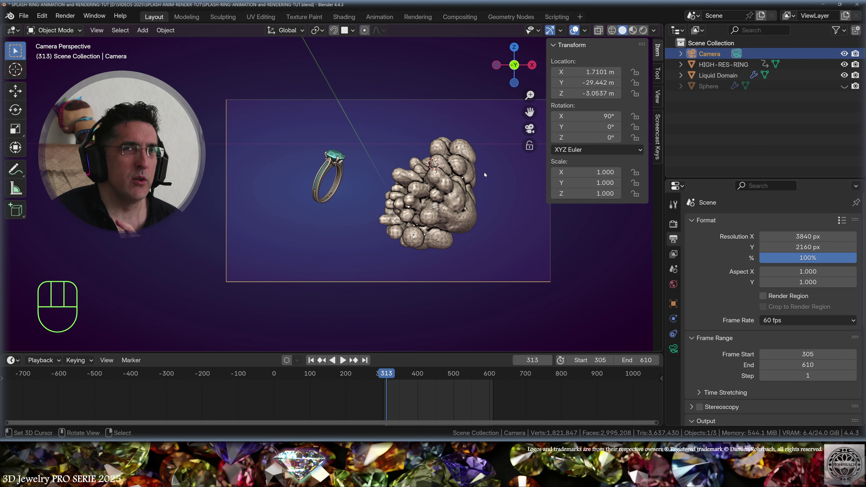
Step: Set the output resolution to 2390 by 1000 px
left_click(807, 238)
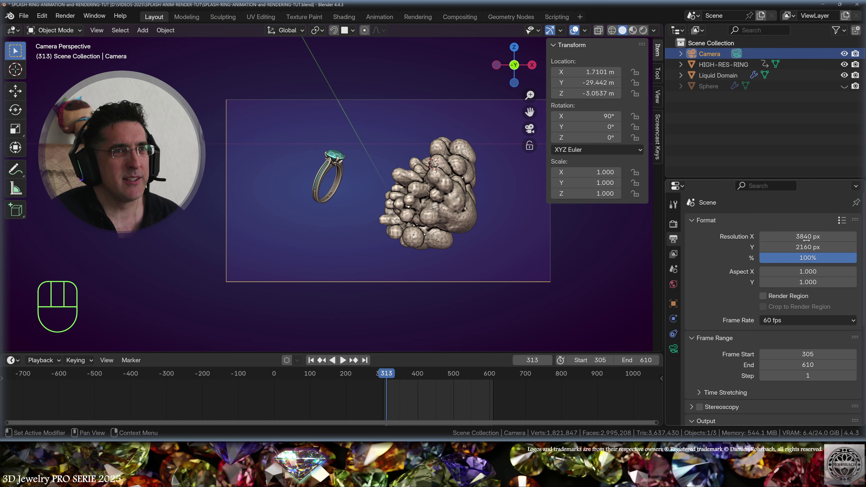
type("2390")
left_click(799, 247)
type("1000")
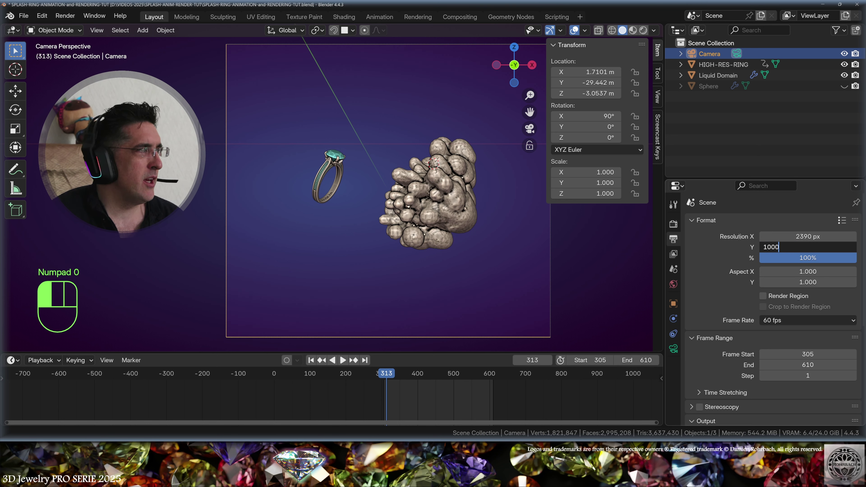
key("Return")
scroll(438, 157, "up", 2)
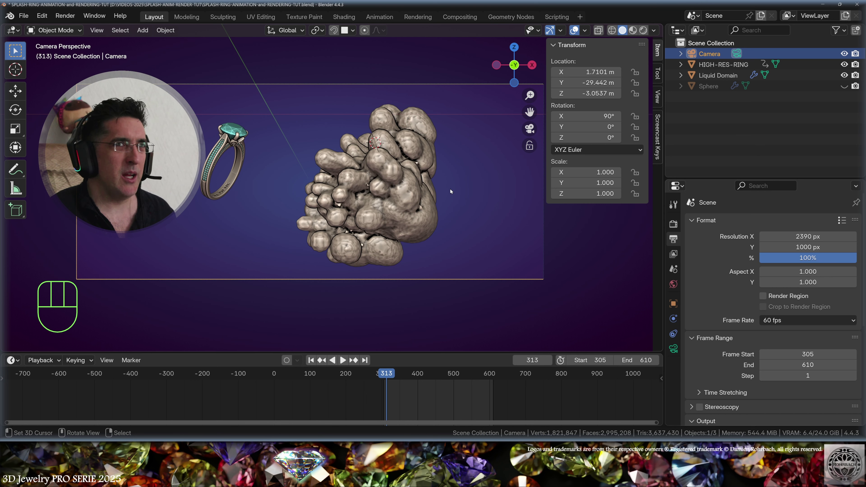
scroll(450, 192, "down", 4)
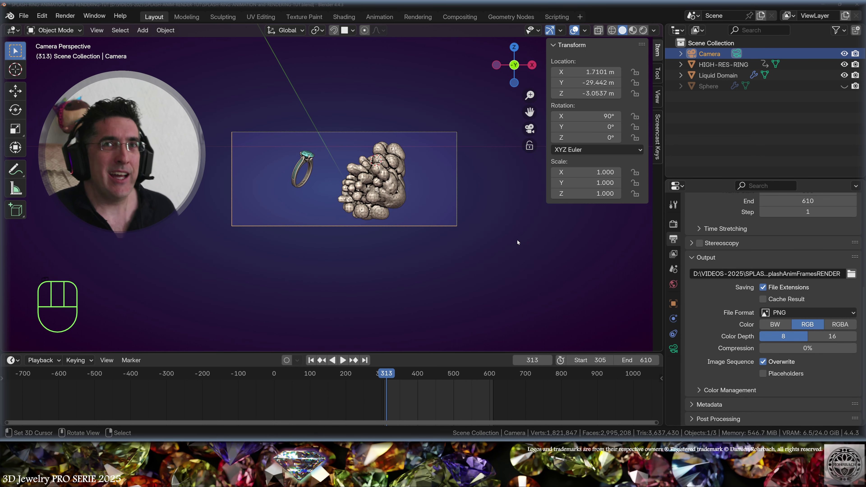
Step: Hide the Liquid Domain and play back the ring's animation through the camera to check its framing
left_click(844, 75)
left_click(302, 169)
left_click_drag(412, 376, 314, 375)
key("space")
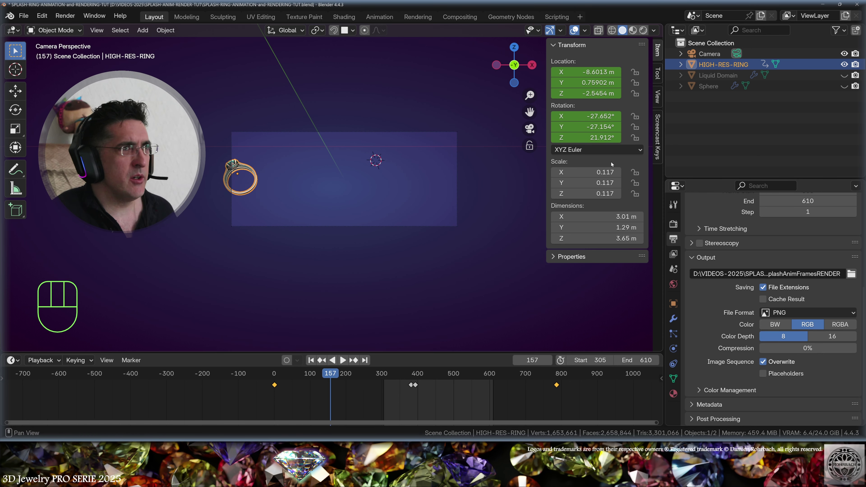
left_click(709, 55)
key("space")
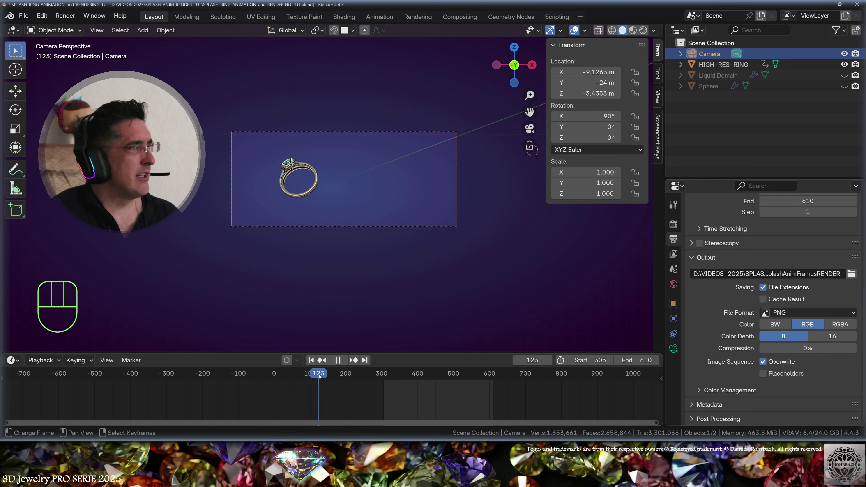
mouse_move(390, 377)
left_mouse_down()
mouse_move(283, 388)
mouse_move(348, 390)
mouse_move(282, 381)
mouse_move(393, 387)
left_mouse_up()
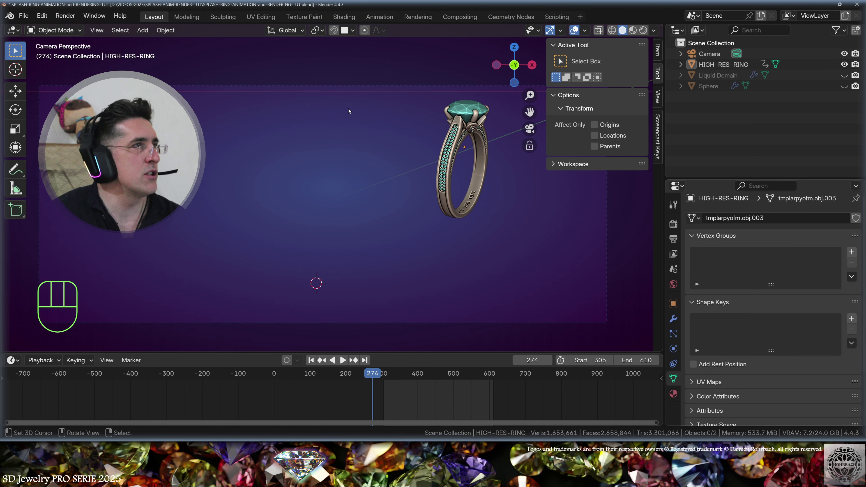
Step: Add a plane and merge all its vertices at the center into a single vertex
left_click(143, 31)
mouse_move(160, 42)
left_click(266, 43)
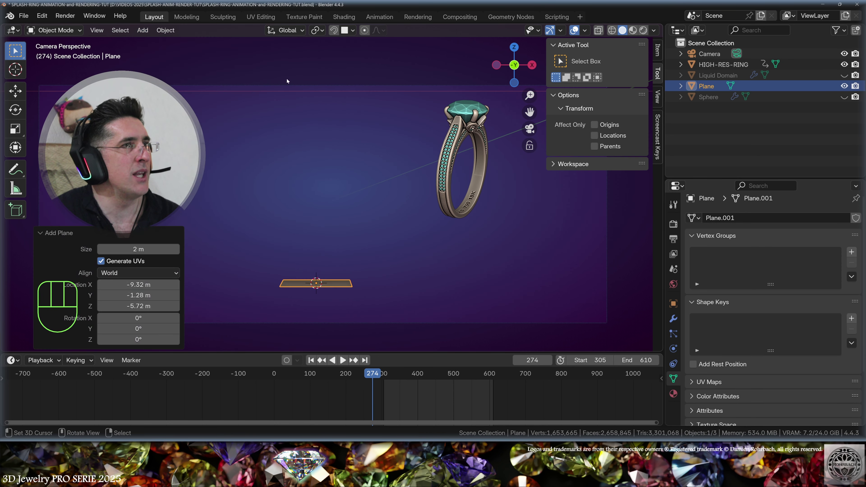
key("Tab")
key("m")
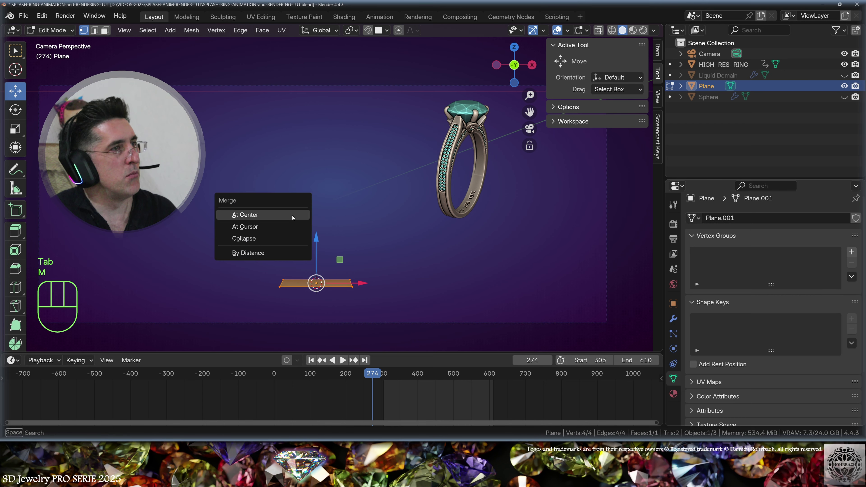
left_click(292, 215)
Step: In the right view, move the vertex about -9.58 m in Y and -1.79 m in Z, and extrude a long straight edge along Y
key("KP_3")
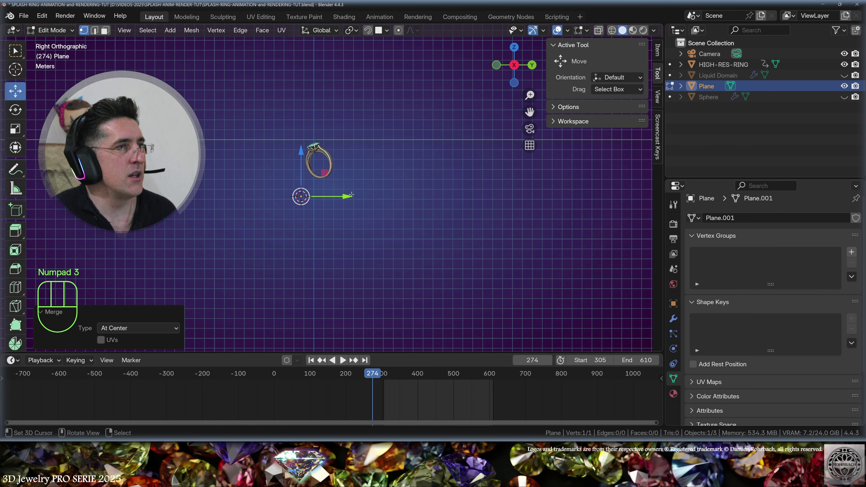
key("g")
left_click(258, 233)
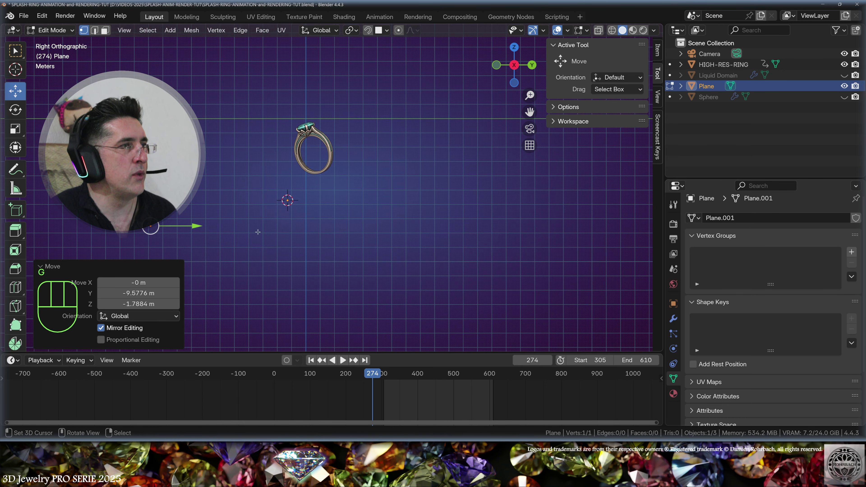
key("e")
key("y")
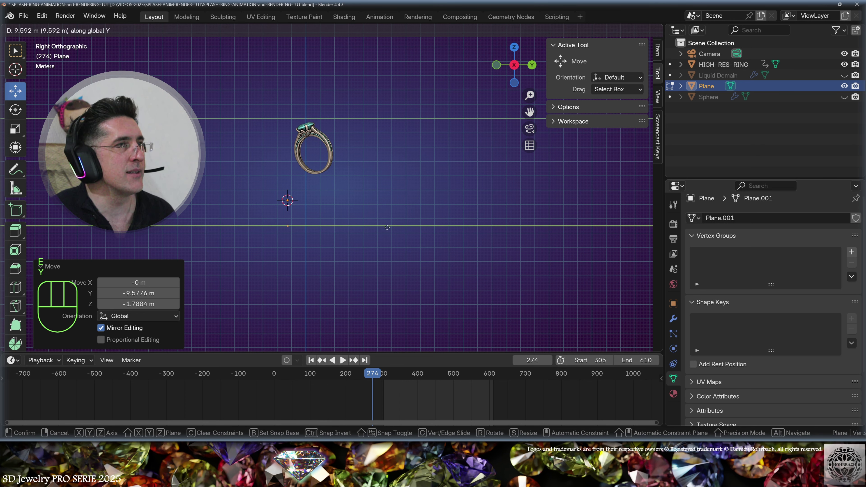
right_click(455, 230)
Step: Extrude a series of short edges from the line's far end, curving gradually upward behind the ring
key("e")
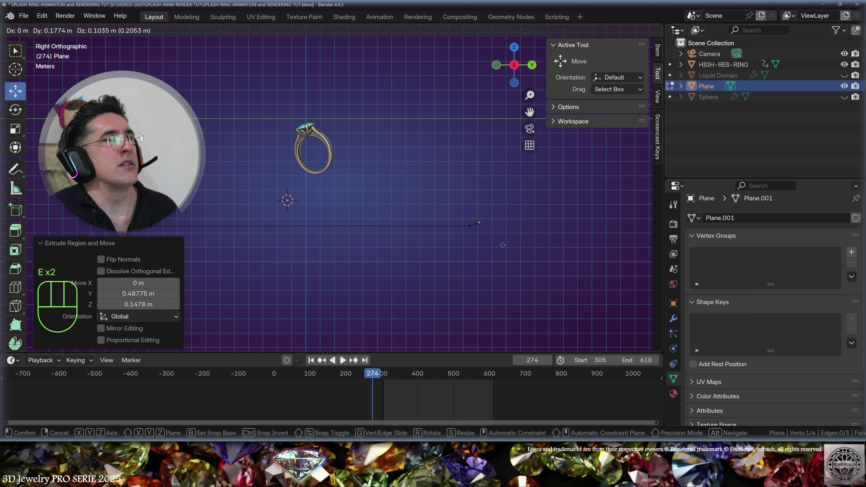
left_click(506, 242)
key("e")
left_click(514, 237)
key("e")
left_click(519, 228)
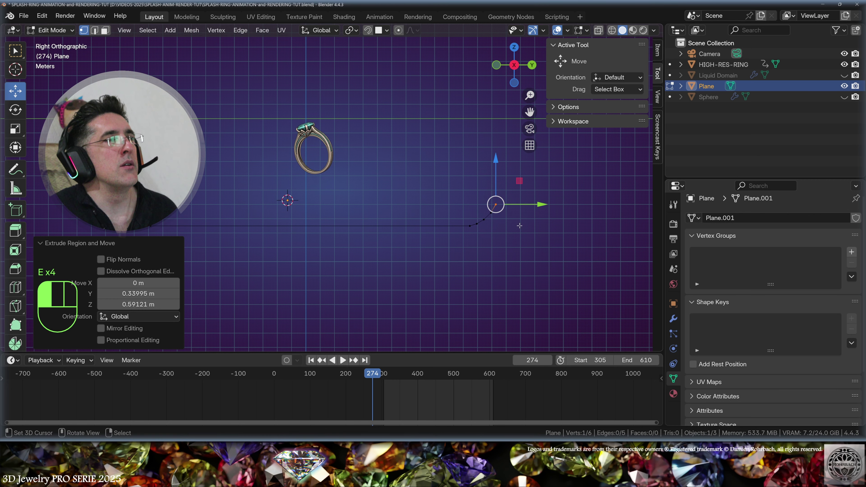
Step: Continue extruding the backdrop profile steeply upward, finishing with a tall edge about 1.46 m in Y and 6 m in Z
middle_click_drag(528, 218, 428, 257, "shift")
key("e")
left_click(440, 253)
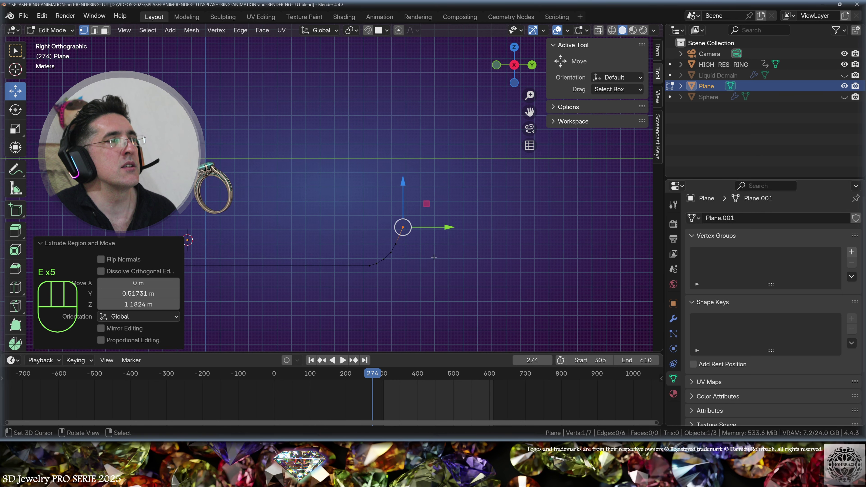
key("e")
left_click(447, 214)
key("KP_0")
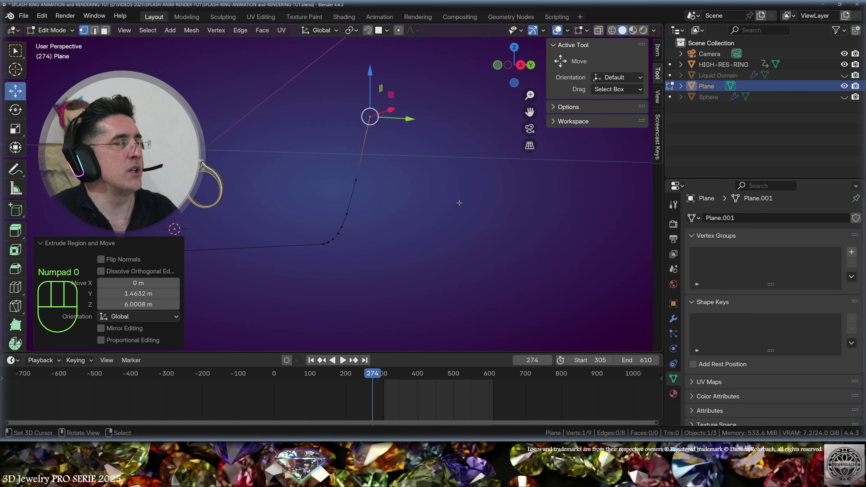
Step: Scale down the entire backdrop profile in the camera view and dissolve one vertex of its curve in the right view
scroll(435, 203, "down", 3)
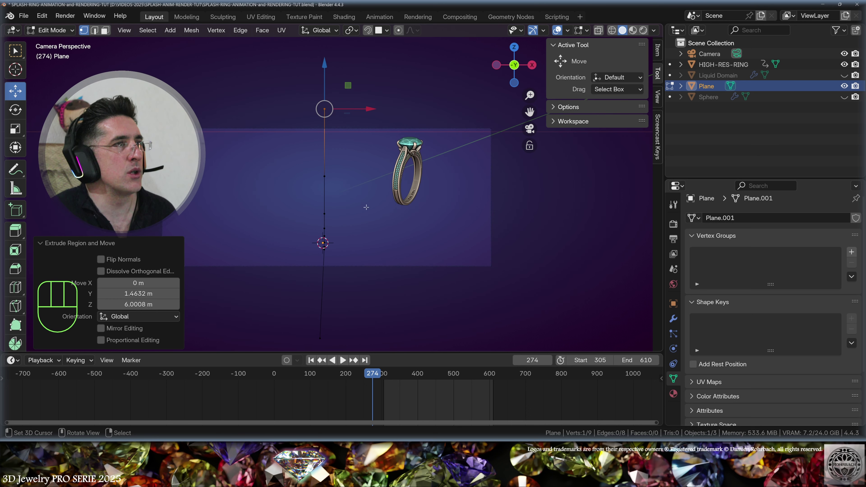
key("a")
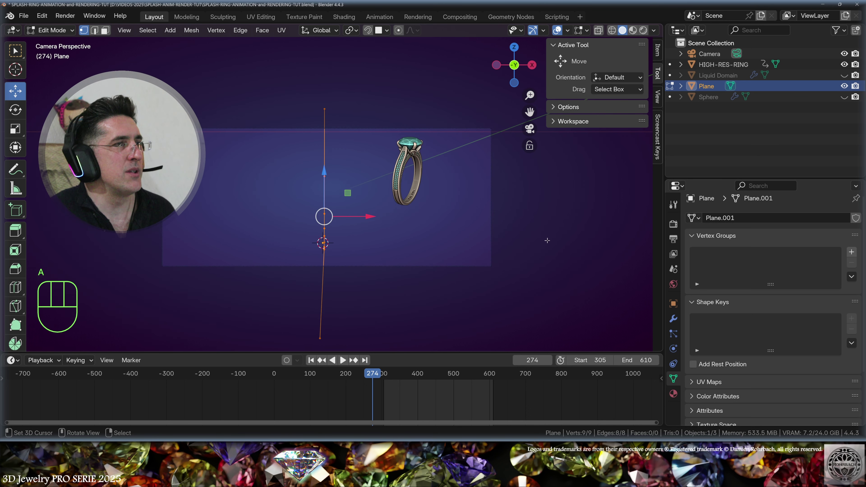
key("s")
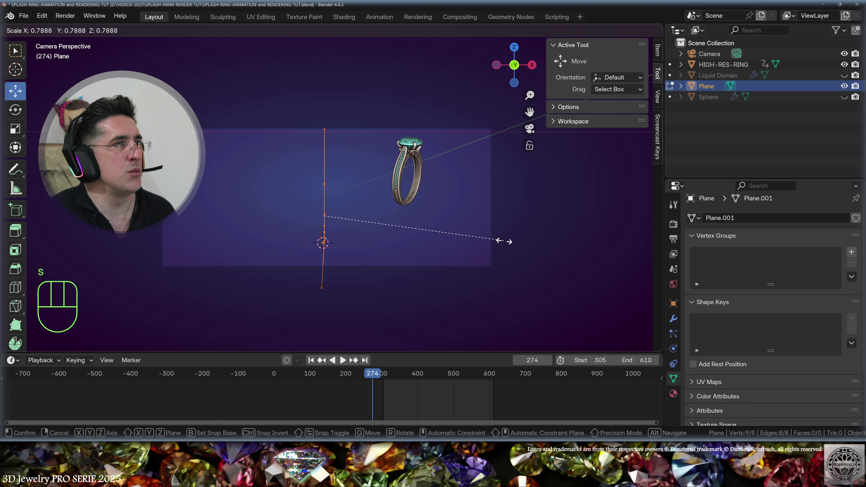
left_click(504, 241)
key("KP_3")
key("w")
left_click(441, 218)
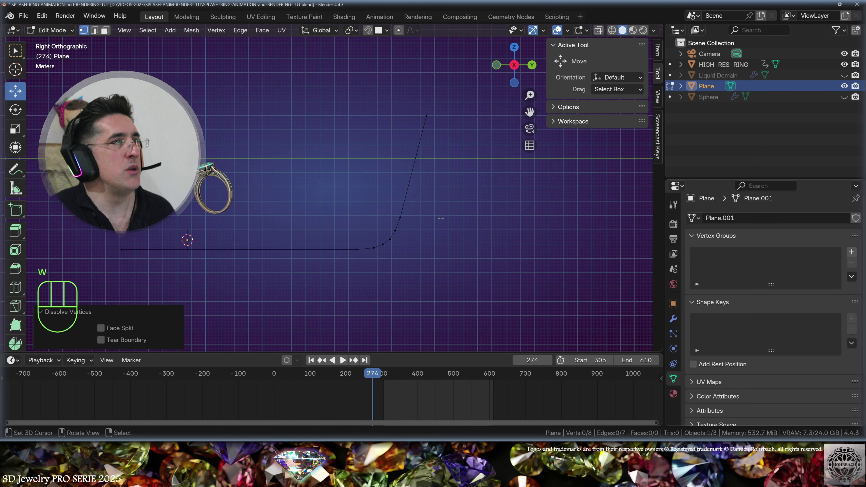
Step: Move the whole profile about -24.72 m along X in the camera view and extrude it about 111.23 m along X
key("KP_0")
key("a")
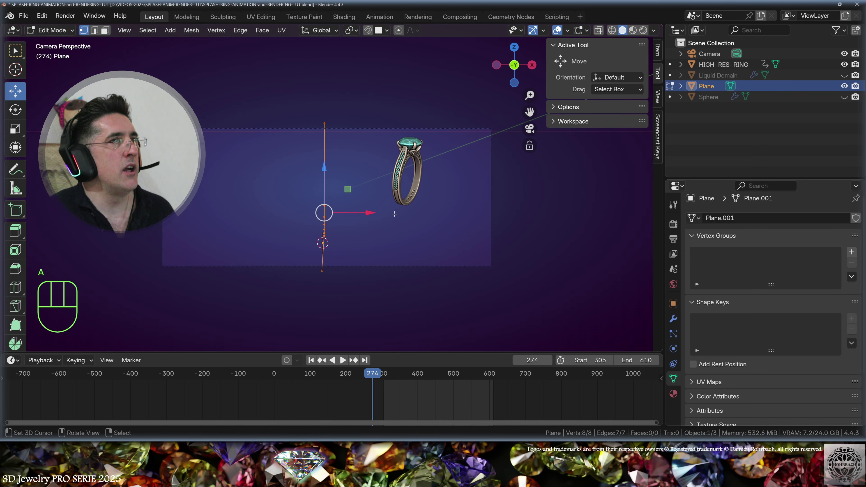
key("g")
key("x")
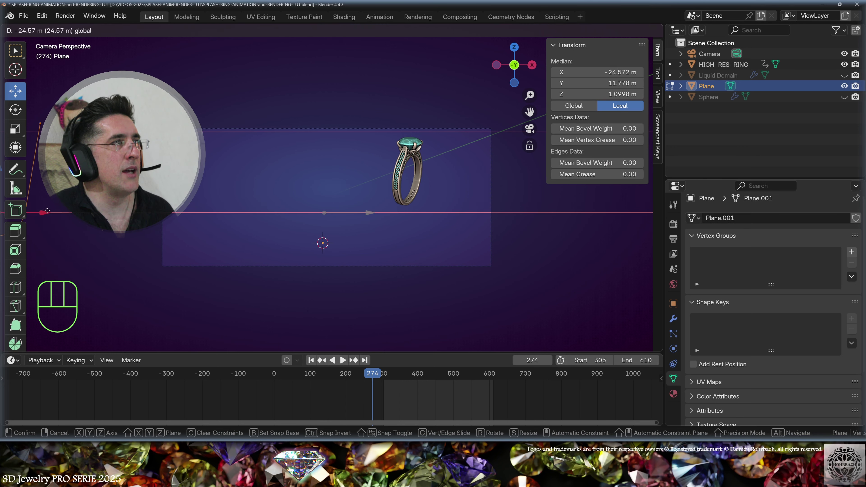
left_click(47, 211)
key("e")
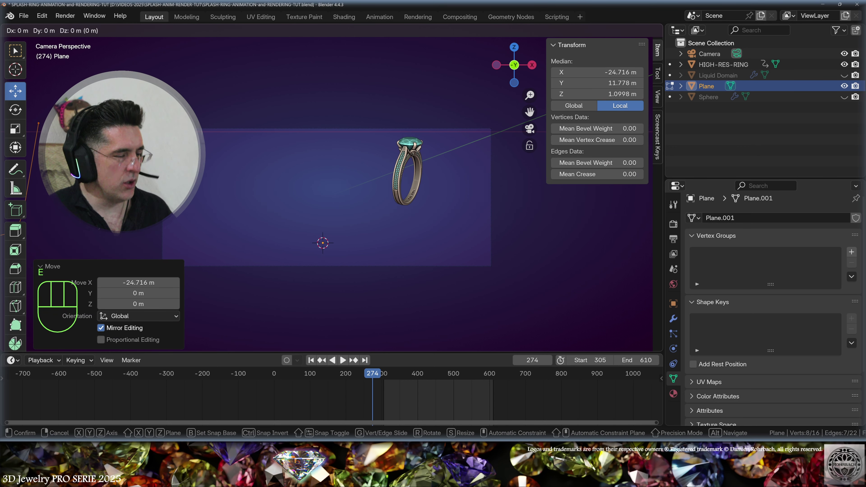
key("x")
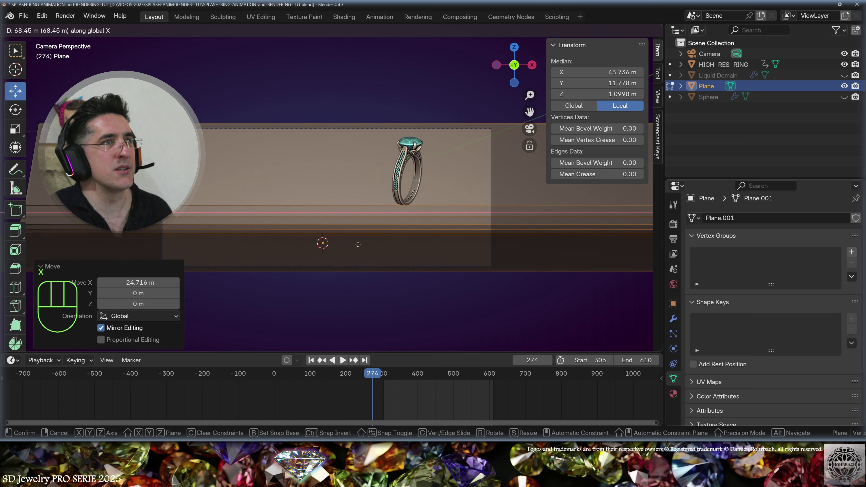
left_click(257, 249)
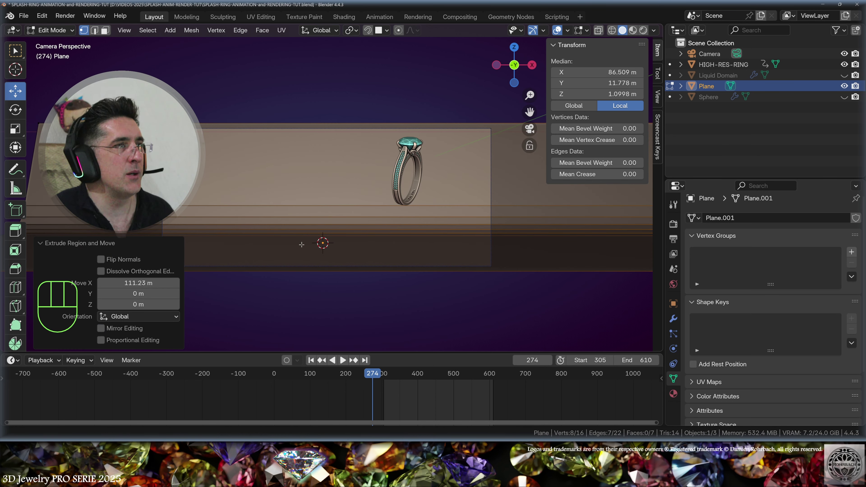
Step: Show the face orientation overlay and flip the normals of all the backdrop's faces
left_click(568, 30)
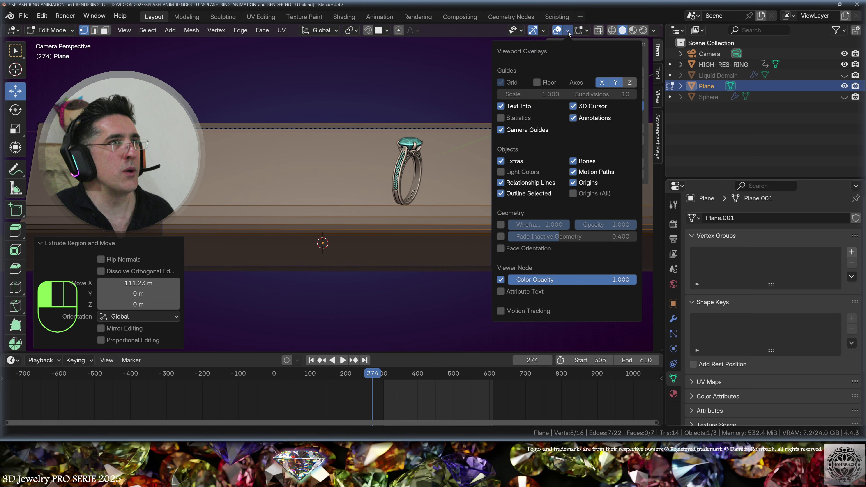
left_click(501, 249)
key("a")
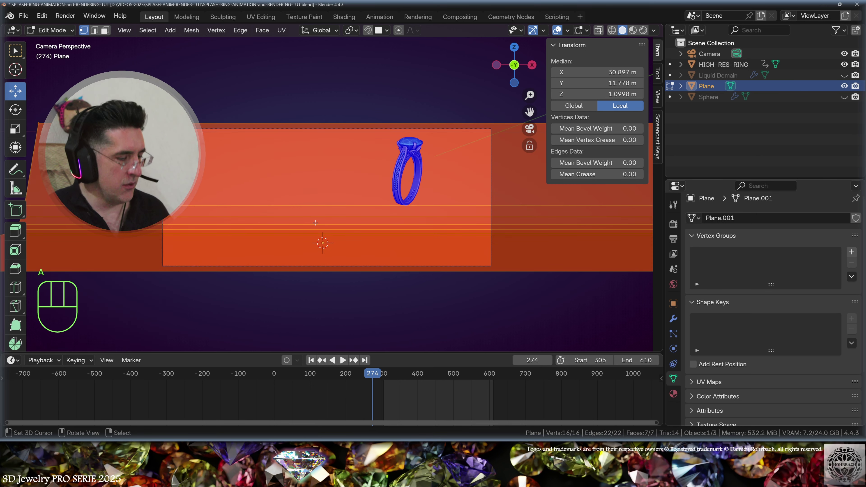
key("alt+n")
left_click(315, 223)
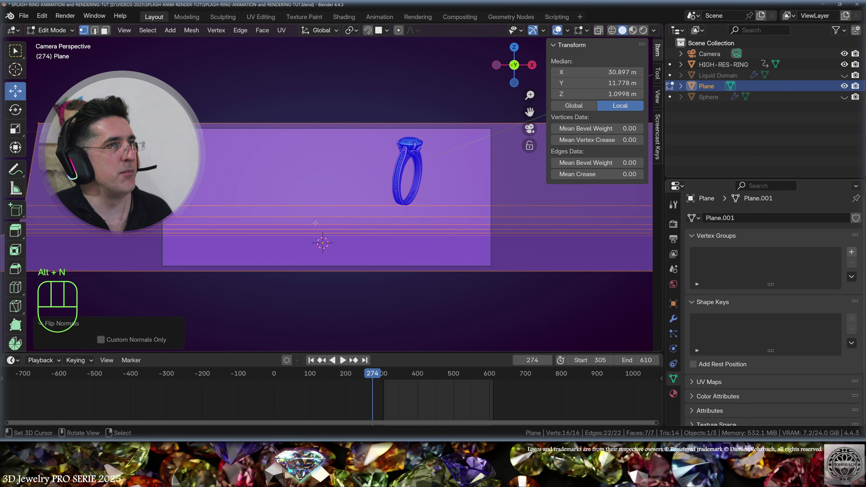
Step: Return to Object Mode with the face orientation overlay turned off, and save the file
key("Tab")
left_click(583, 31)
left_click(527, 241)
key("n")
key("ctrl+s")
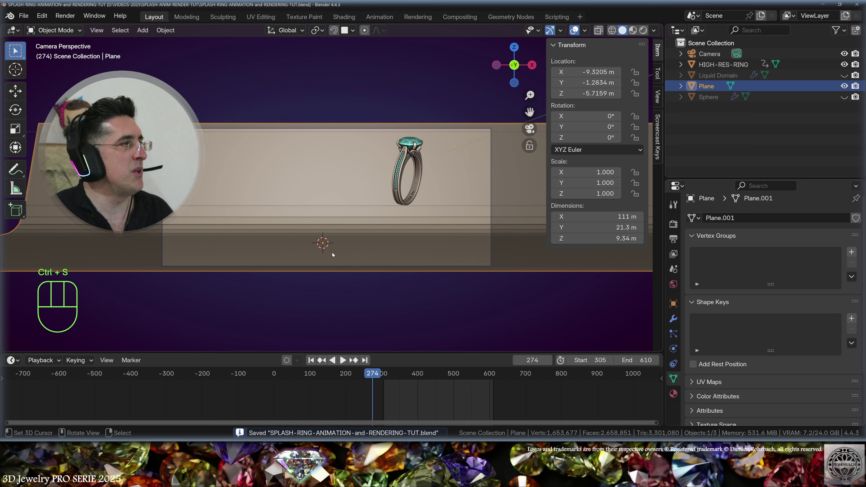
Step: In the Shading workspace, assign satara_night_4k.exr as an environment texture to the world background color
left_click(344, 17)
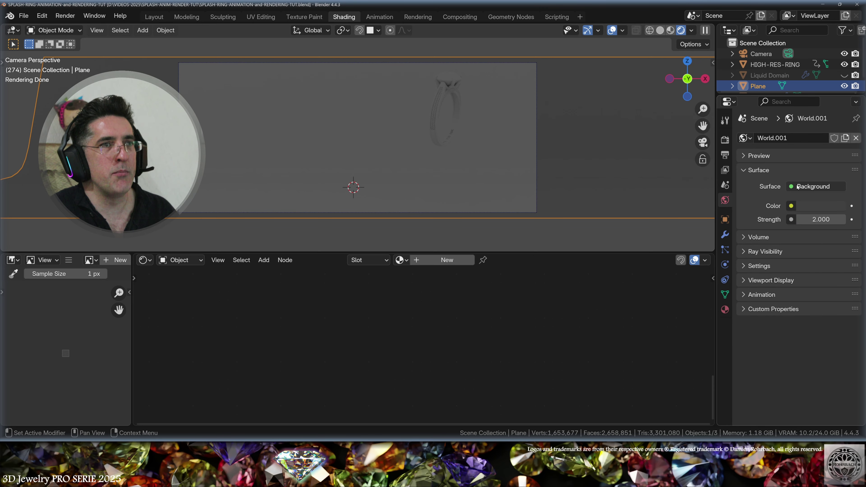
left_click(791, 206)
left_click(569, 256)
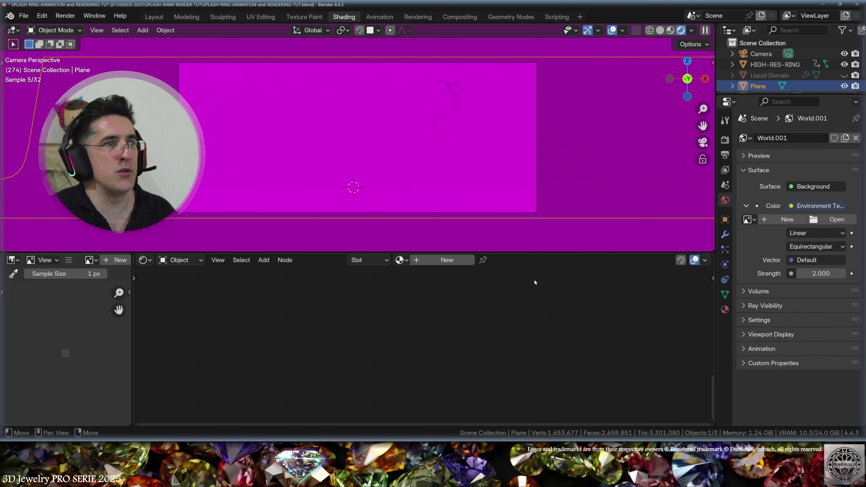
left_click(816, 224)
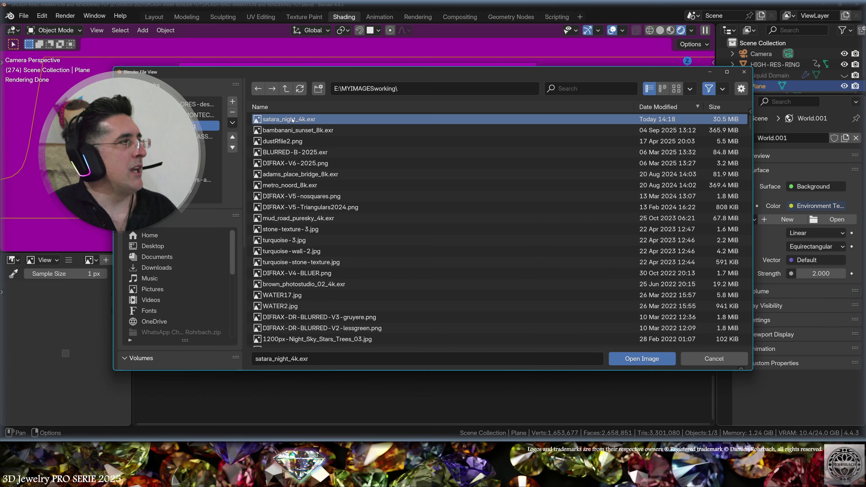
key("Return")
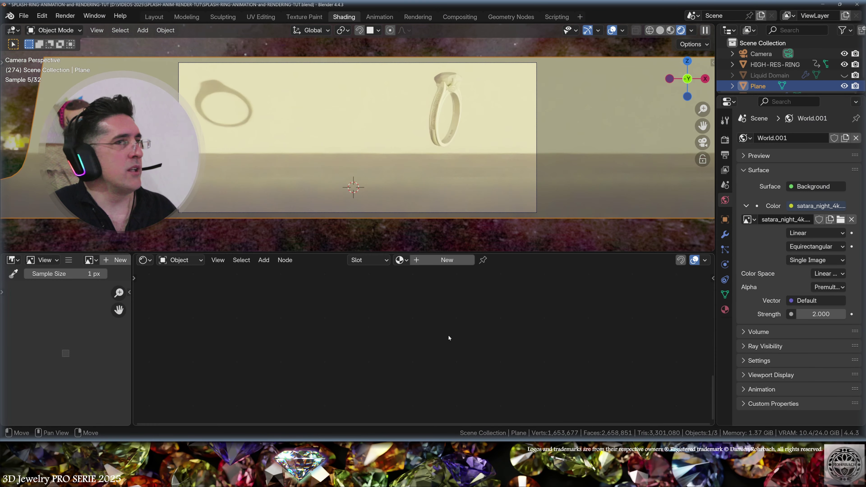
Step: In the world shader, insert a Hue/Saturation/Value node between the environment texture and the Background, with Saturation 0
left_click(181, 260)
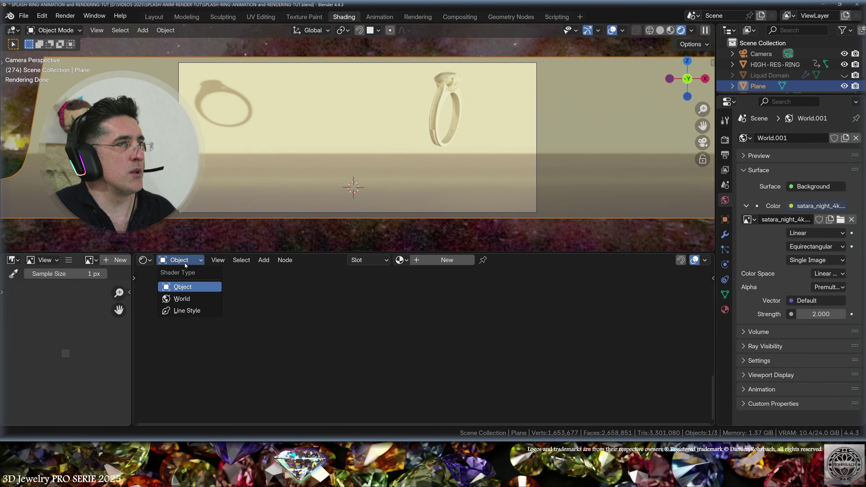
left_click(189, 299)
middle_click_drag(358, 340, 366, 310)
left_click(264, 260)
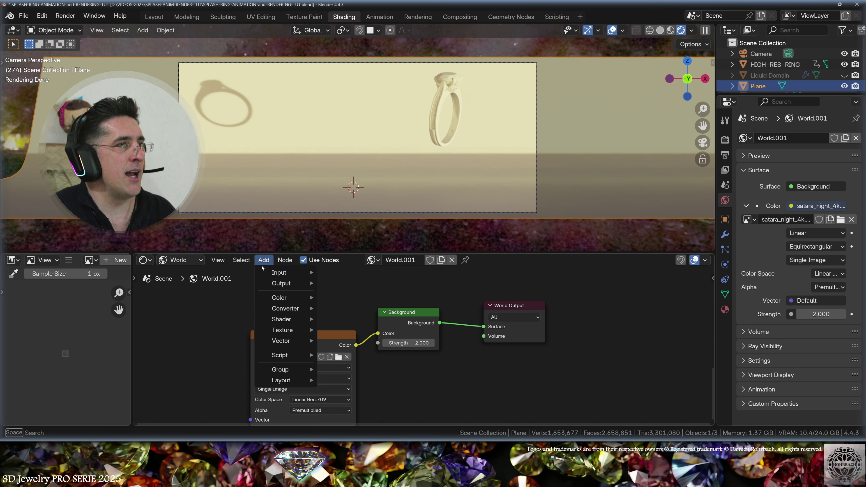
mouse_move(279, 297)
left_click(352, 319)
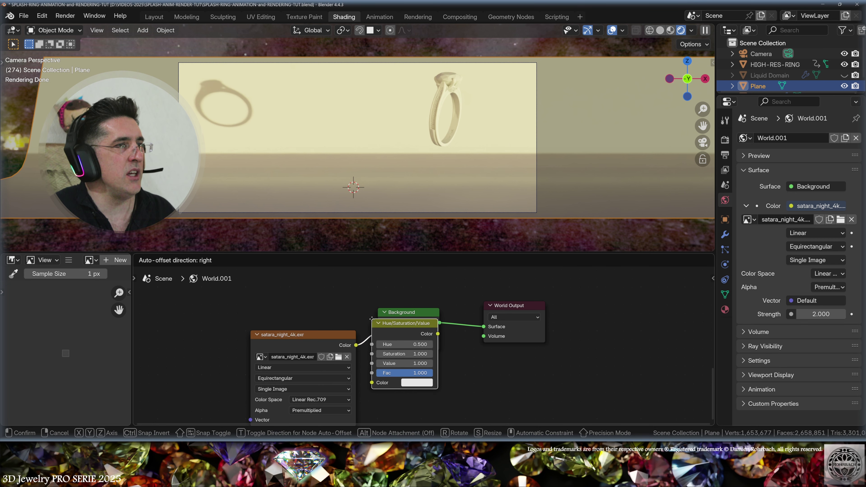
left_click(409, 403)
middle_click_drag(410, 403, 385, 377)
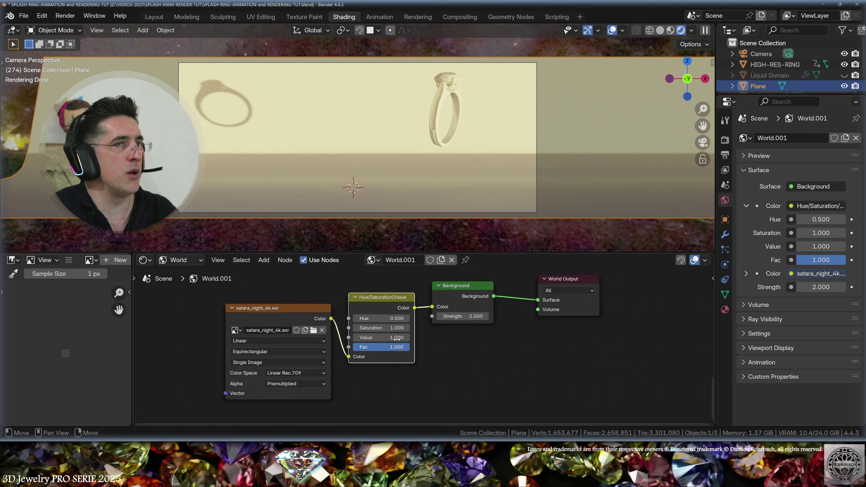
left_click(381, 328)
type("0")
key("Return")
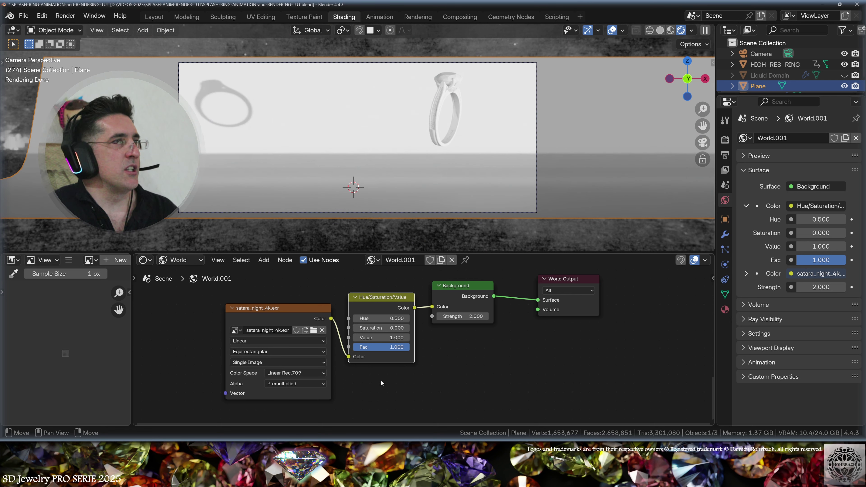
Step: Add a Texture Coordinate node and connect its Generated output to the environment texture's Vector input
left_click(264, 260)
mouse_move(273, 275)
left_click(358, 230)
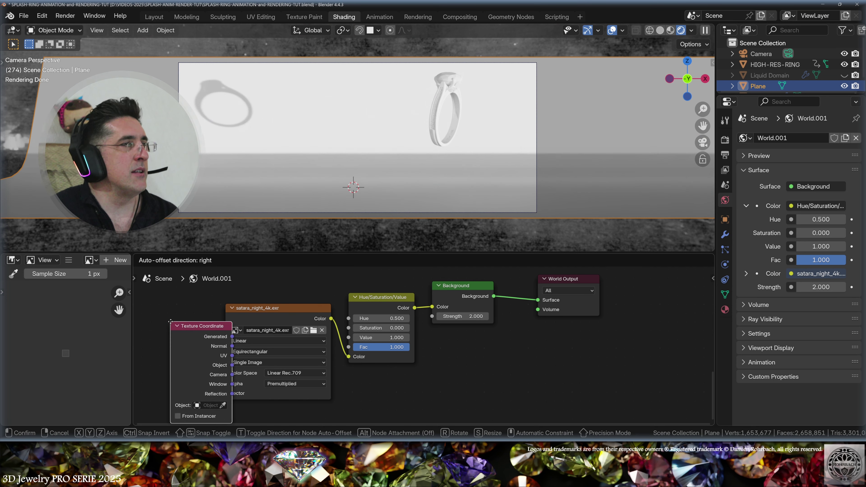
left_click(209, 342)
left_click_drag(206, 339, 227, 393)
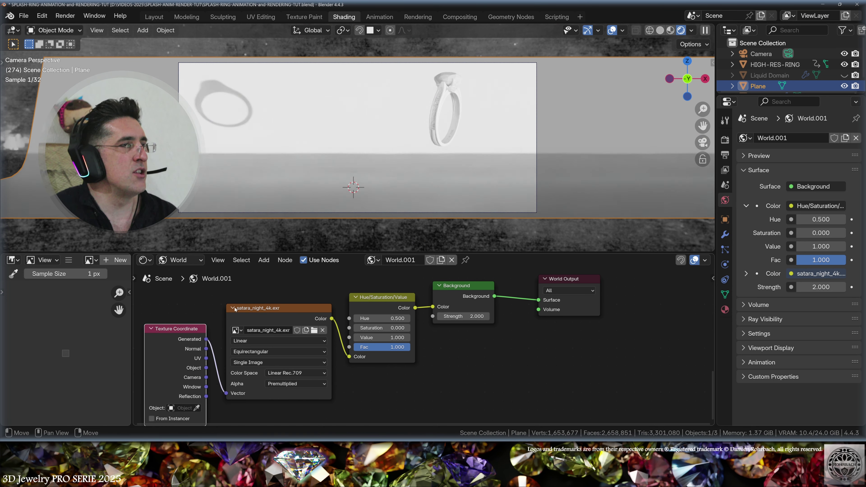
Step: Insert a Mapping node between the Texture Coordinate and environment texture nodes, and set its X rotation to 71.5°
left_click(263, 260)
mouse_move(284, 341)
left_click(361, 276)
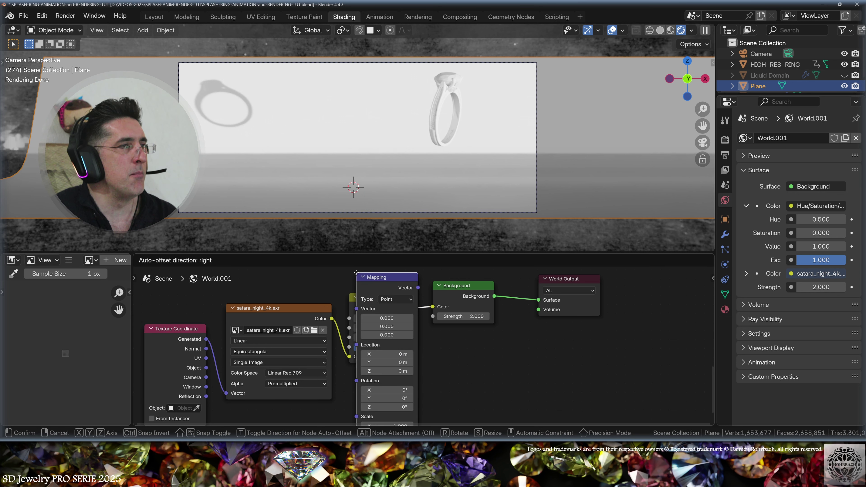
left_click(222, 317)
middle_click_drag(342, 371, 372, 319)
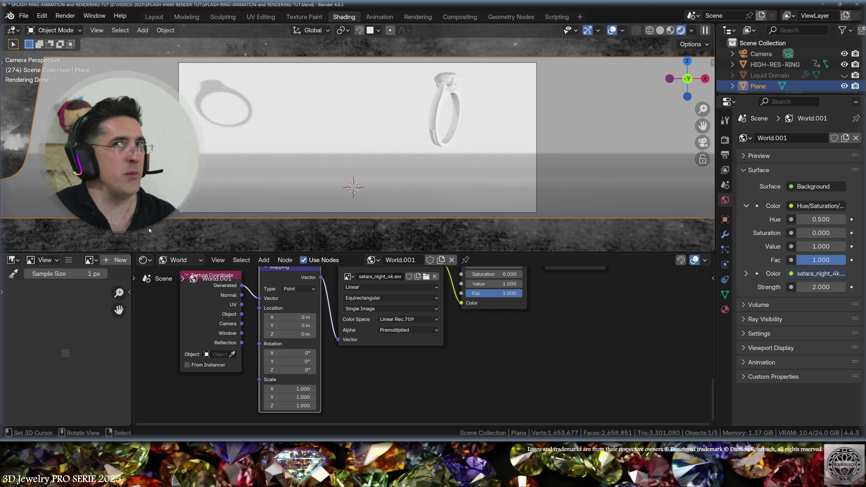
left_click_drag(290, 353, 461, 354)
right_click(509, 160, "shift")
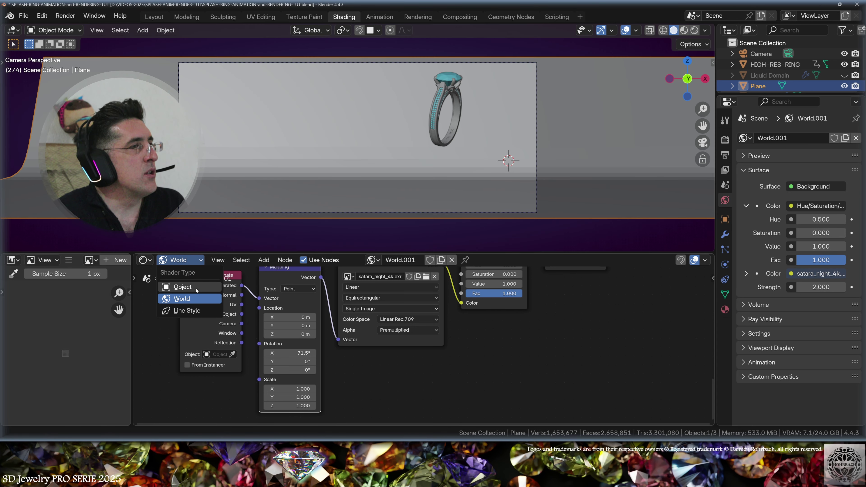
Step: Create a new material named Material-FLOOR for the backdrop plane and set its Metallic to 1
left_click(195, 288)
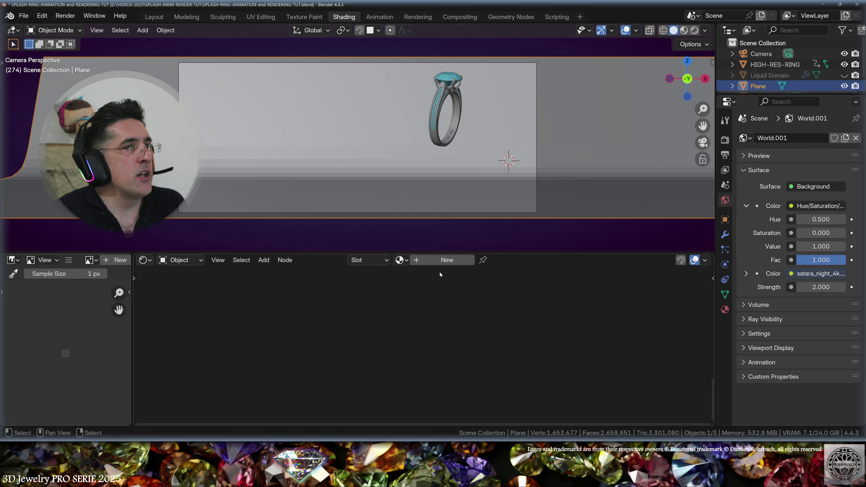
left_click(443, 261)
left_click(437, 261)
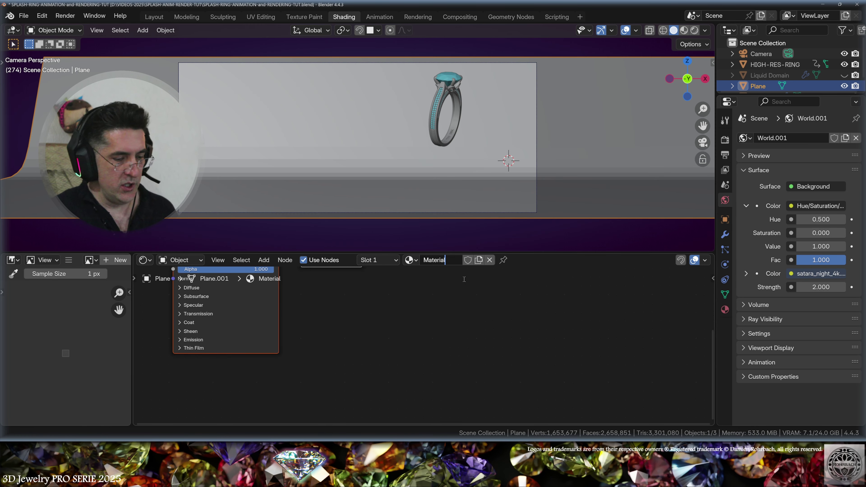
type("-FLOOR")
key("Return")
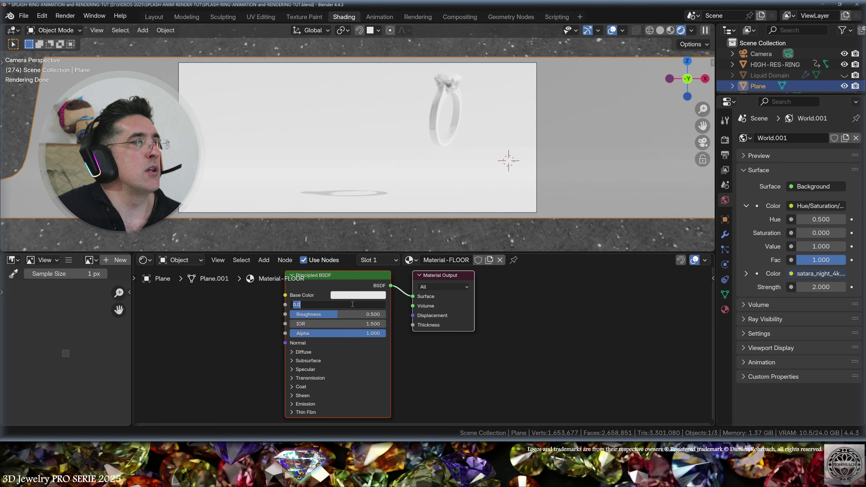
Step: Shade the backdrop smooth and set the Roughness of Material-FLOOR to 0.2
left_click(166, 30)
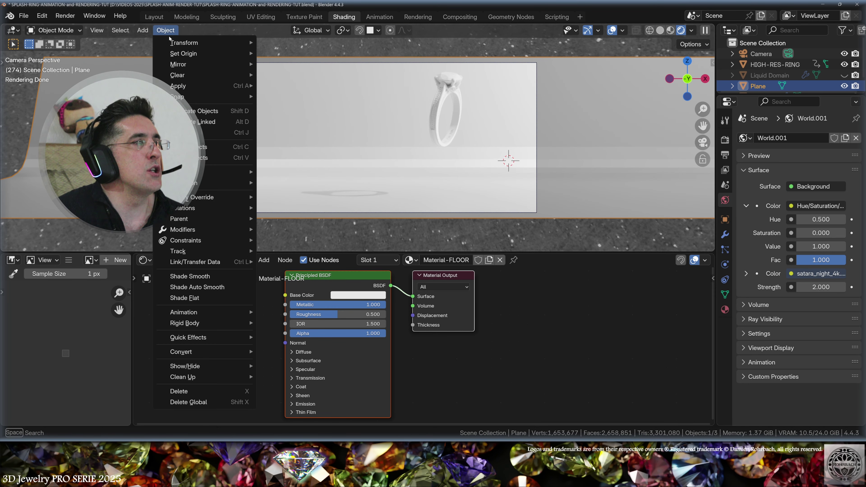
left_click(196, 278)
left_click(355, 314)
key("BackSpace")
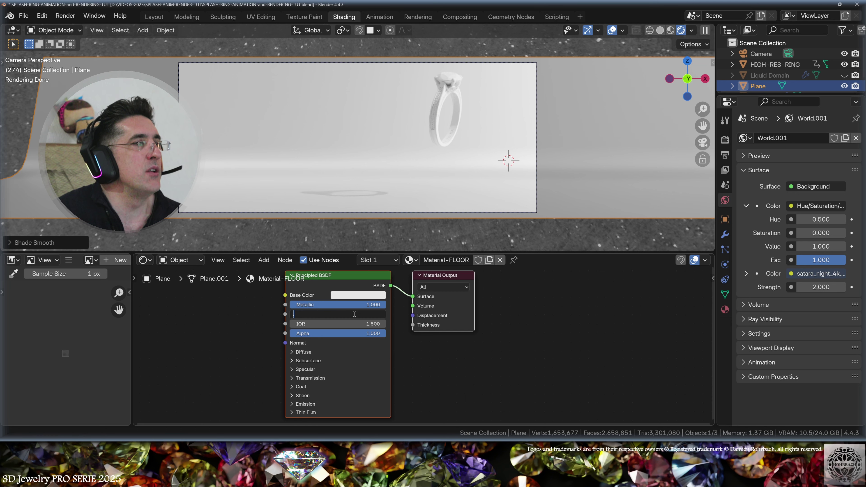
type(".2")
key("Return")
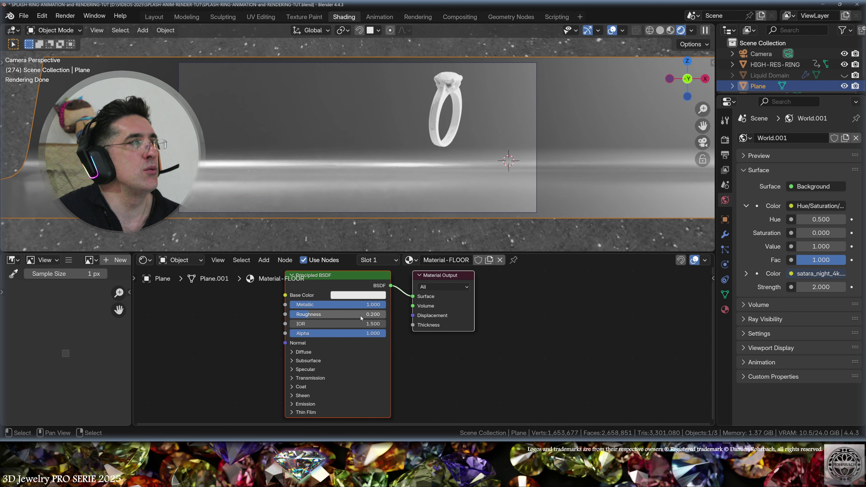
Step: Split the 3D viewport horizontally near its lower edge, creating a second area above the shader editor
right_click(420, 252)
left_click(418, 261)
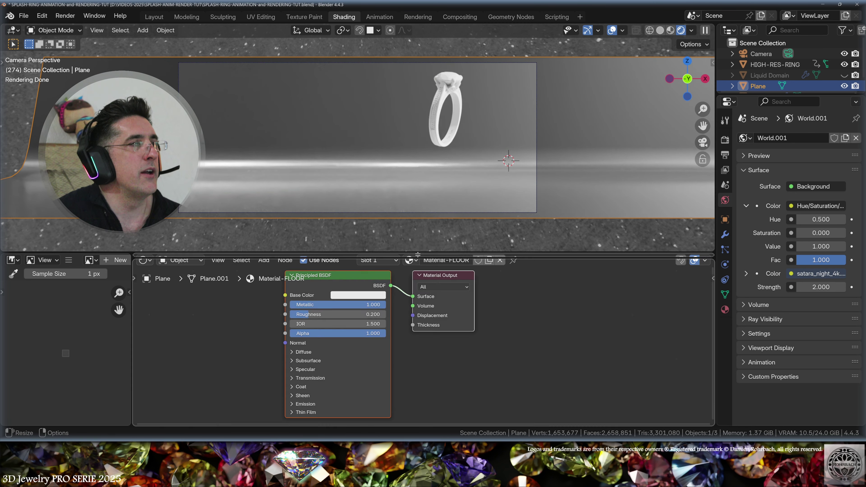
left_click(416, 233)
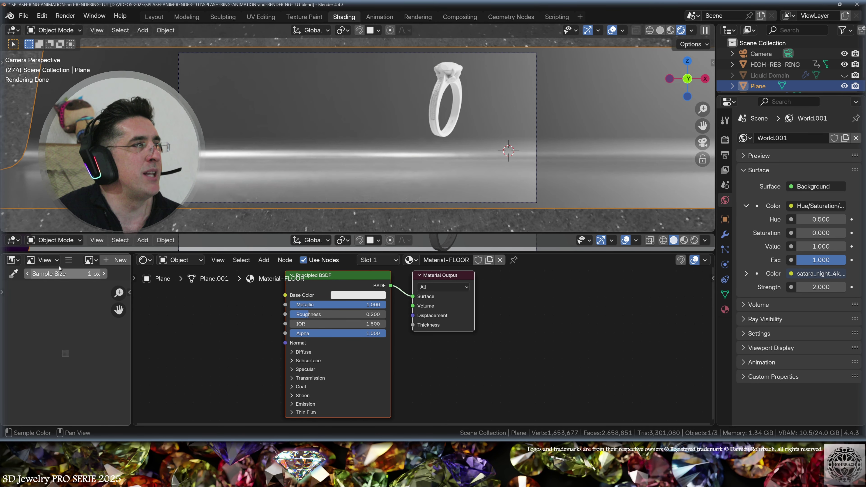
Step: Turn the area between the viewport and the shader editor into a Timeline, adjust its height and go to frame 310
left_click(13, 240)
left_click(163, 283)
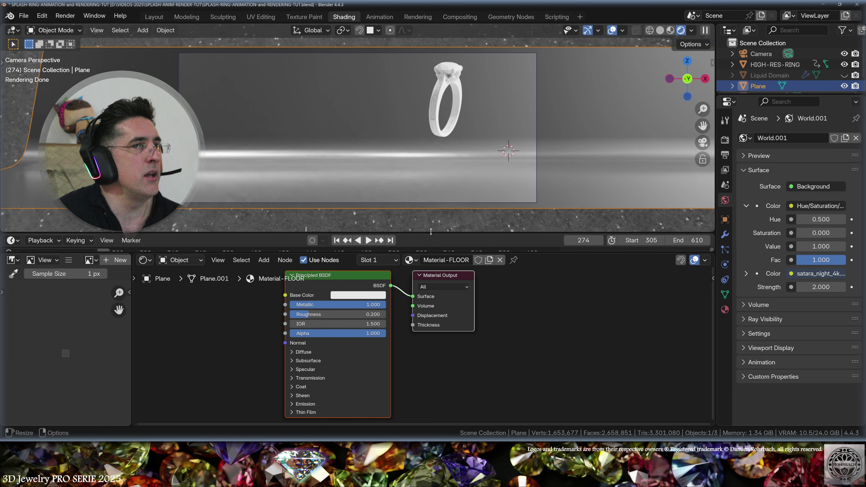
left_click_drag(431, 232, 431, 236)
mouse_move(583, 245)
left_mouse_down()
mouse_move(553, 245)
mouse_move(594, 245)
left_mouse_up()
Step: Add an RGB node to Material-FLOOR and connect its Color to the Principled BSDF's Base Color
left_click(264, 260)
mouse_move(267, 272)
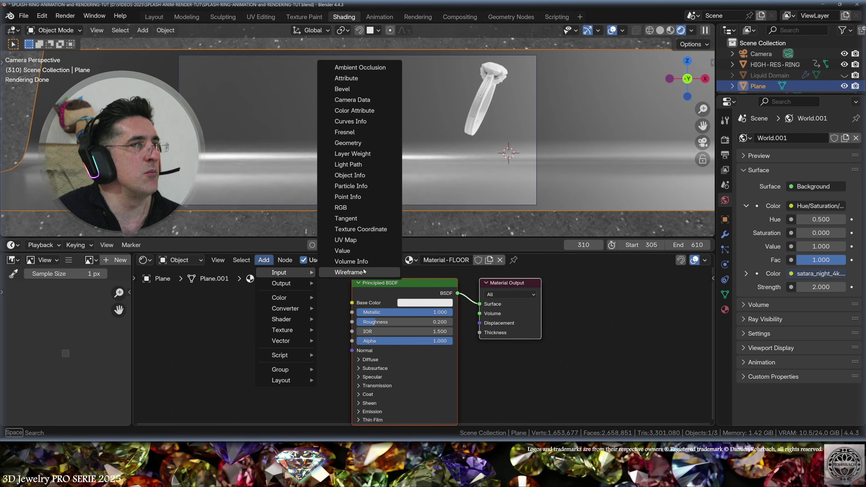
left_click(340, 208)
left_click(224, 309)
left_click_drag(245, 294, 352, 330)
Step: Insert an Ambient Occlusion node between the RGB and Principled BSDF nodes and set its Distance to 50
left_click(264, 260)
mouse_move(279, 272)
left_click(371, 68)
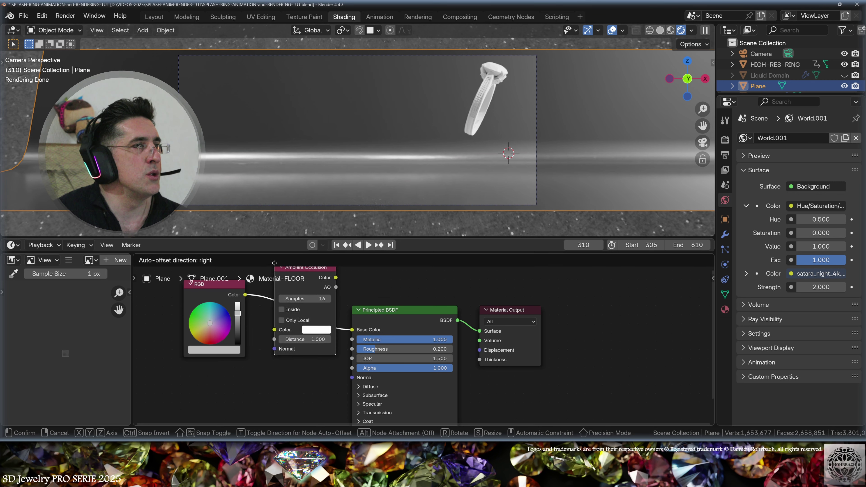
left_click(303, 327)
left_click(305, 364)
type("5")
key("Return")
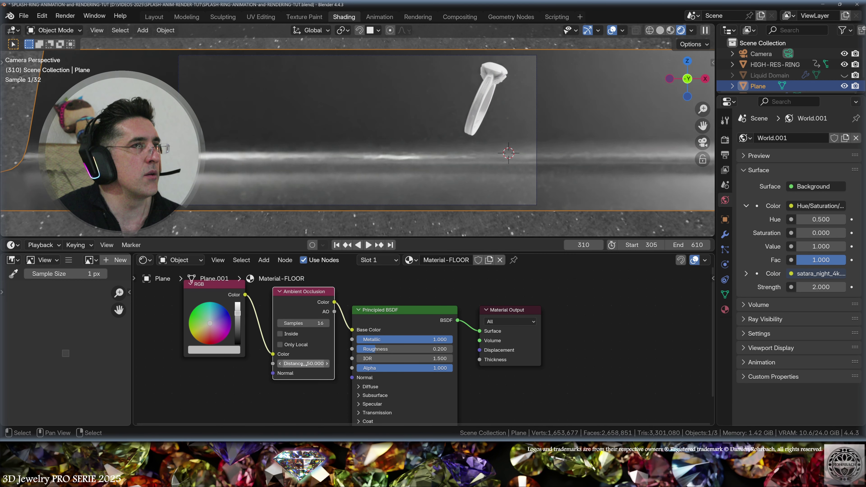
Step: Insert a Hue/Saturation/Value node between the RGB and Ambient Occlusion nodes, with Value set to 0.1
left_click_drag(212, 287, 181, 292)
left_click(264, 260)
mouse_move(274, 298)
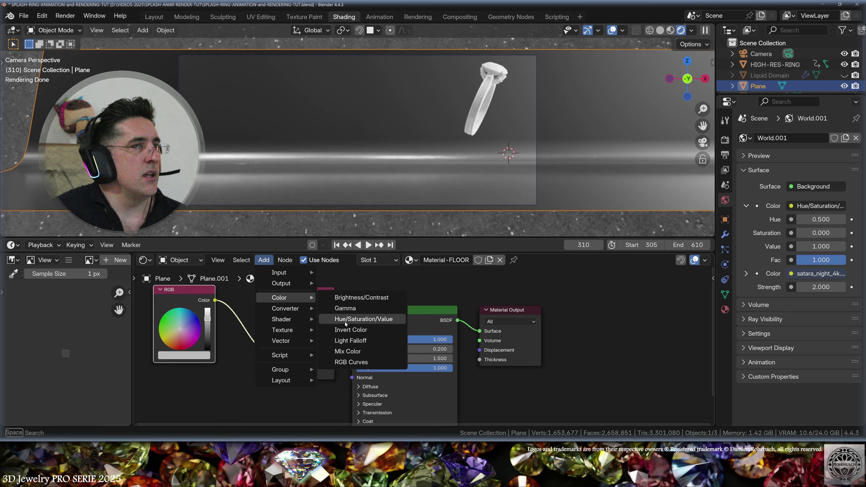
left_click(364, 319)
left_click(233, 365)
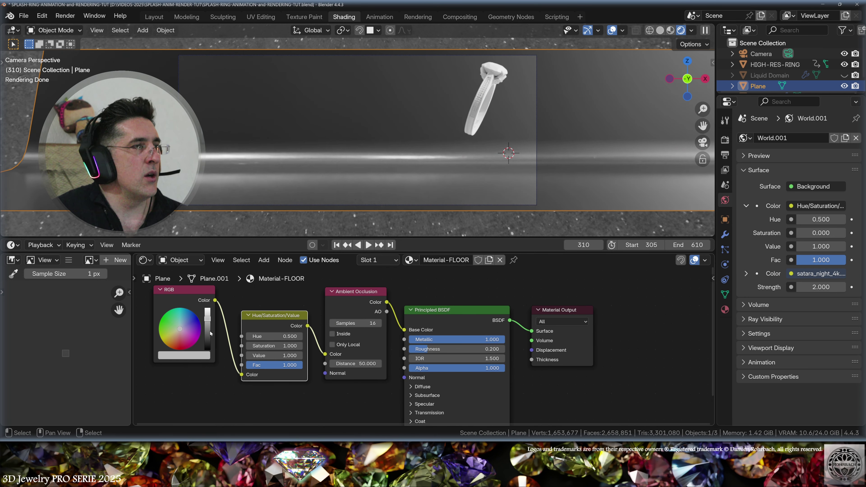
type("0.1")
key("Return")
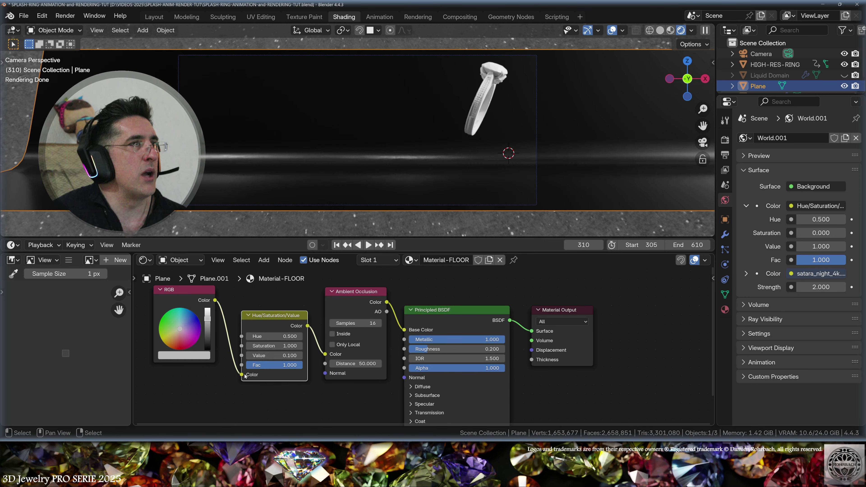
Step: At frame 254, add a point light and place it high above the ring, off to its side and slightly in front
mouse_move(583, 245)
left_mouse_down()
mouse_move(600, 245)
mouse_move(553, 245)
mouse_move(583, 245)
left_mouse_up()
left_click(97, 30)
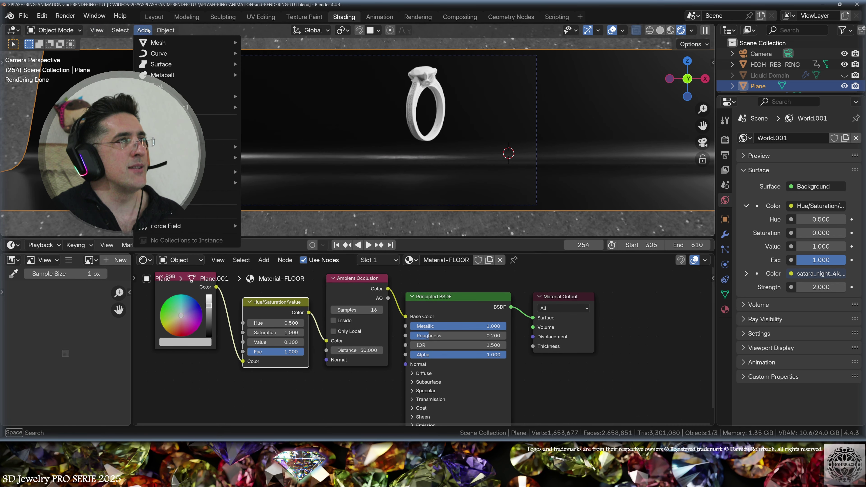
mouse_move(219, 172)
left_click(264, 172)
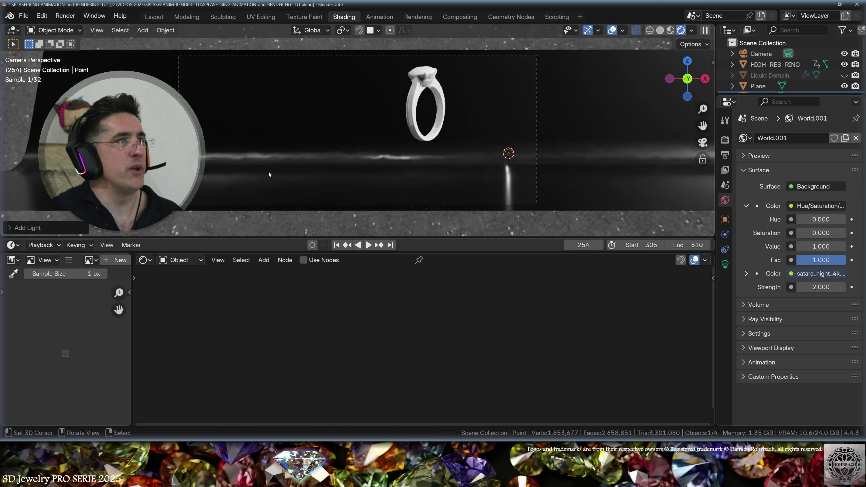
key("KP_3")
key("g")
left_click(411, 114)
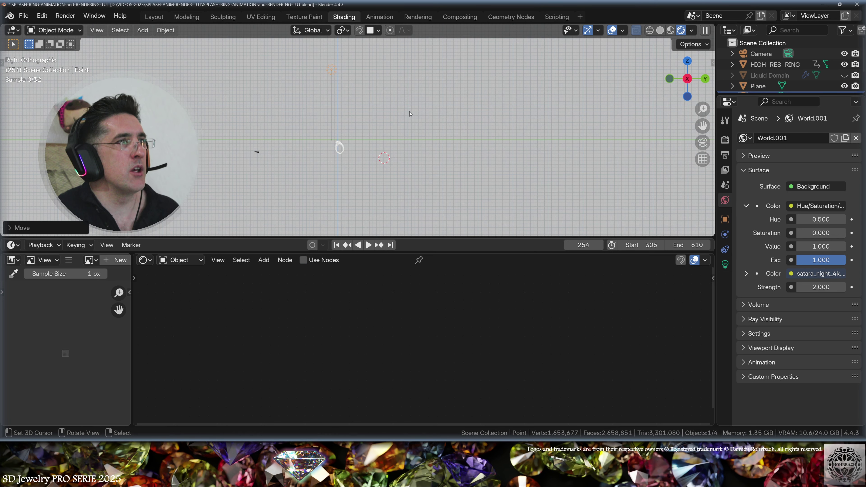
key("KP_0")
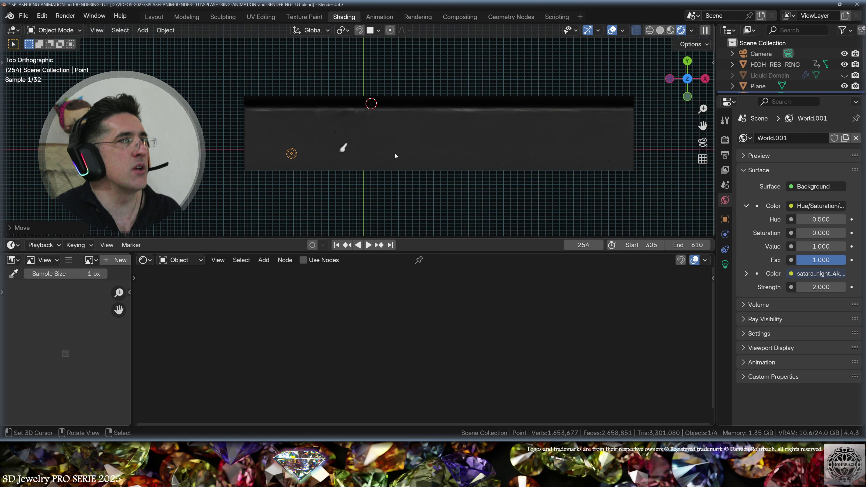
Step: Set the power of the new point light to 8500 W
left_click(726, 264)
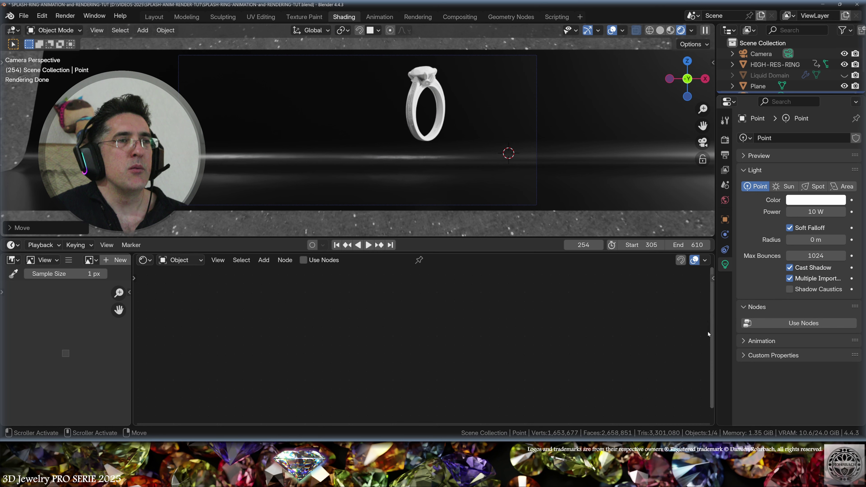
left_click(813, 211)
type("8500")
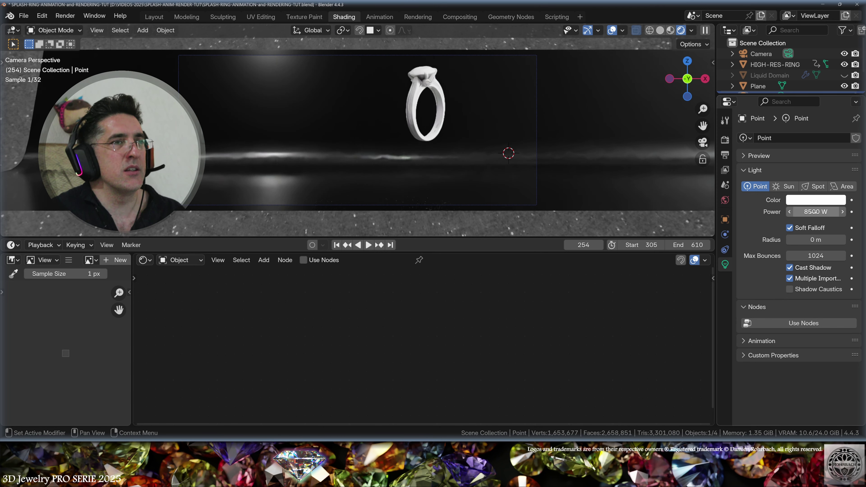
key("Return")
Step: Enable nodes for the point light, set its emission Strength to 320 and increase its radius
left_click(804, 323)
left_click(810, 356)
type("320")
key("Return")
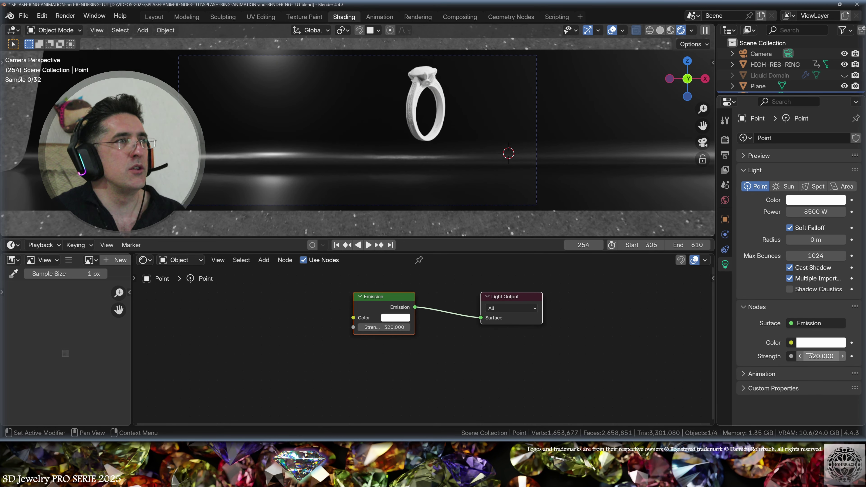
left_click_drag(815, 239, 829, 239)
key("Return")
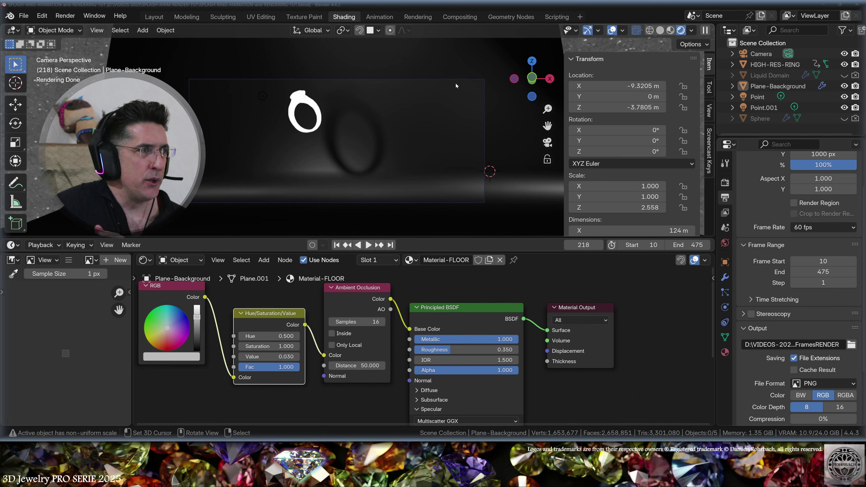
Step: Examine the backdrop material and the placement, power, radius and emission strength of the lights Point and Point.002
middle_click_drag(504, 302, 534, 298)
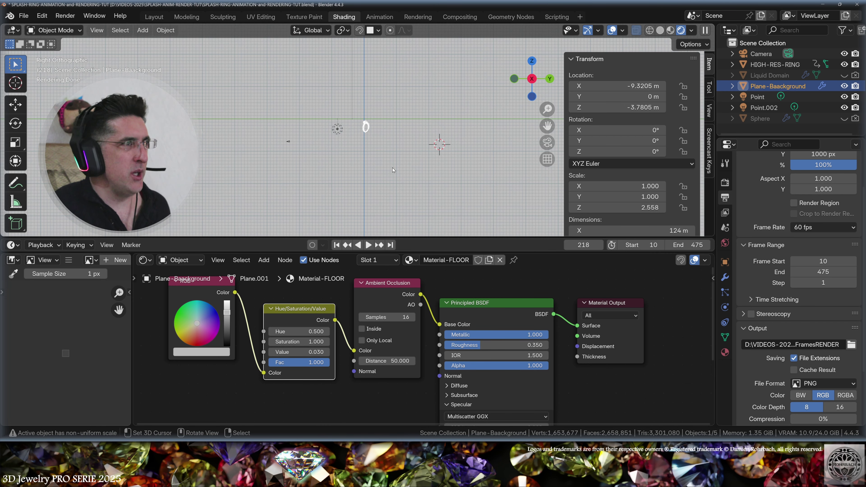
key("Tab")
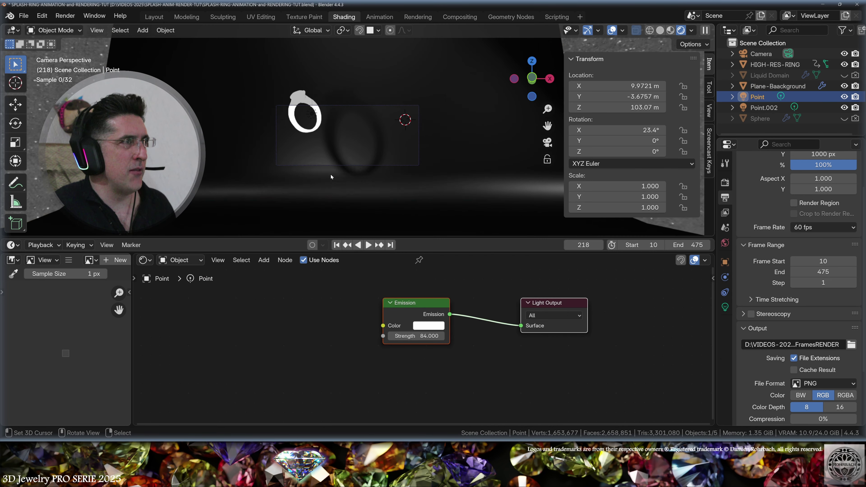
key("KP_7")
key("KP_3")
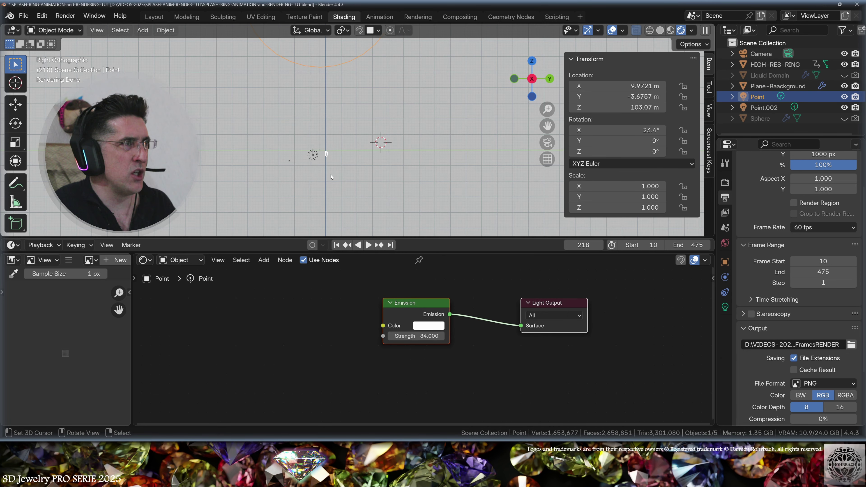
scroll(352, 160, "down", 3)
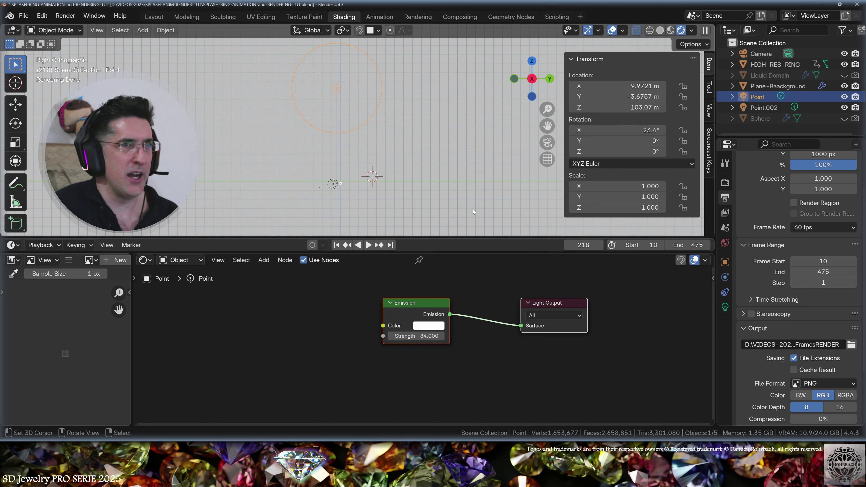
left_click(725, 307)
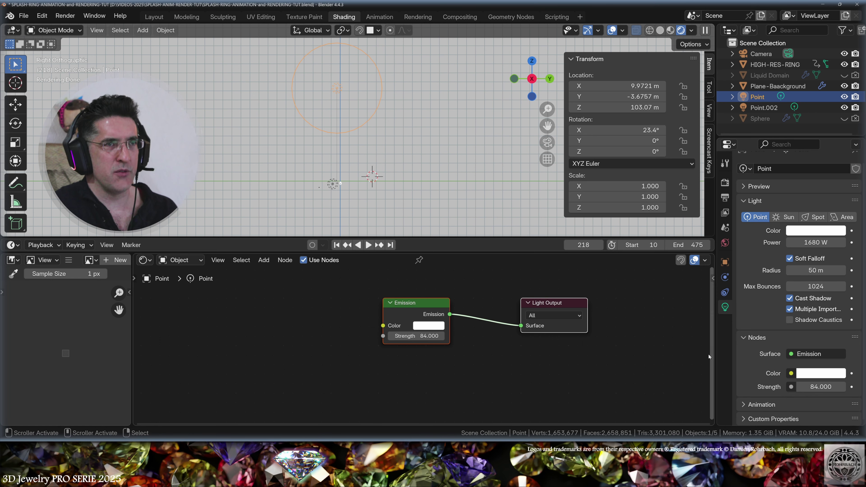
left_click(765, 108)
scroll(295, 129, "up", 8)
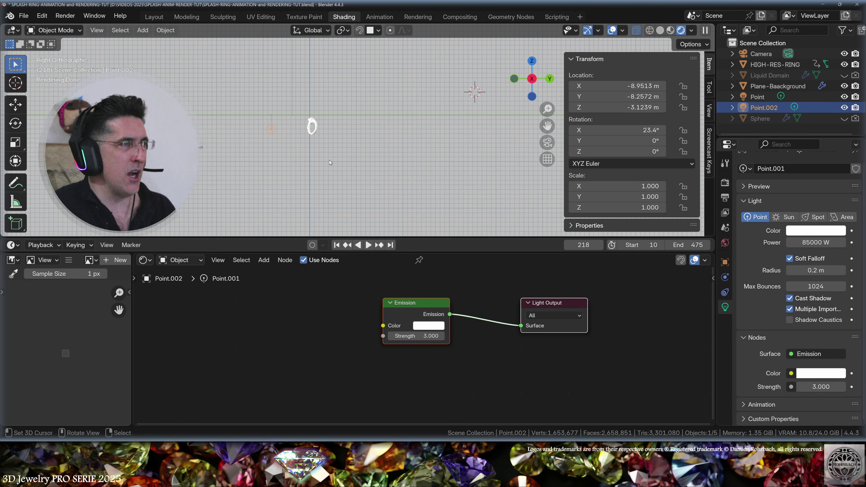
key("KP_0")
Step: Scrub through the ring's motion, then keyframe the location of the Point.002 light at frame 10 and advance the timeline
left_click_drag(583, 245, 658, 245)
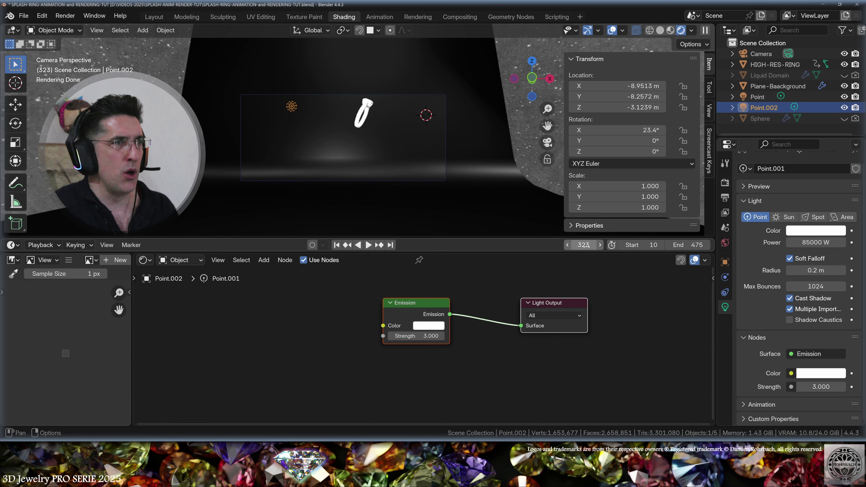
left_click(725, 198)
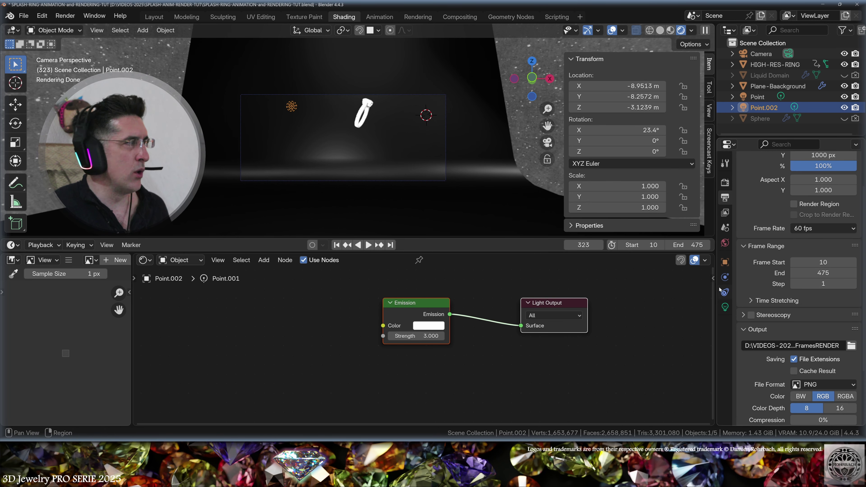
left_click_drag(583, 245, 625, 245)
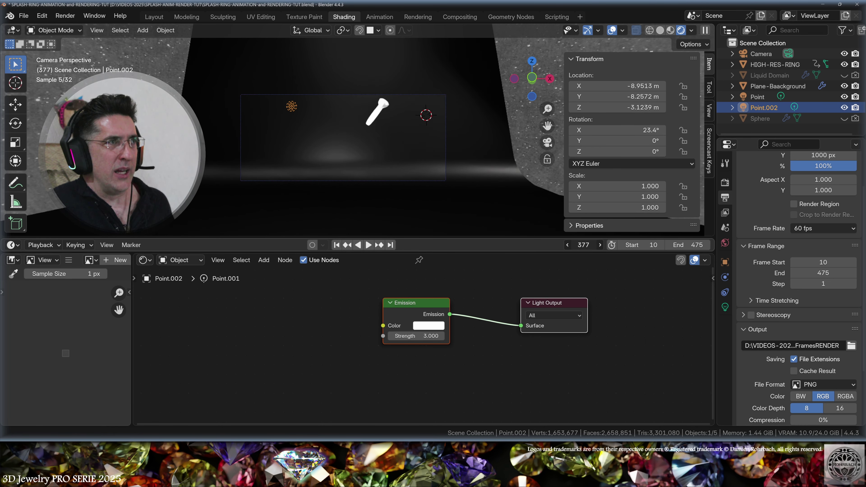
key("shift+Left")
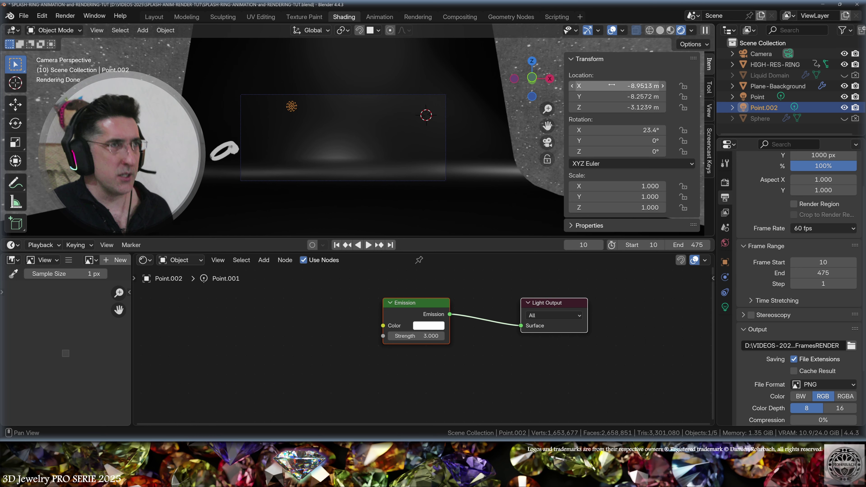
key("i")
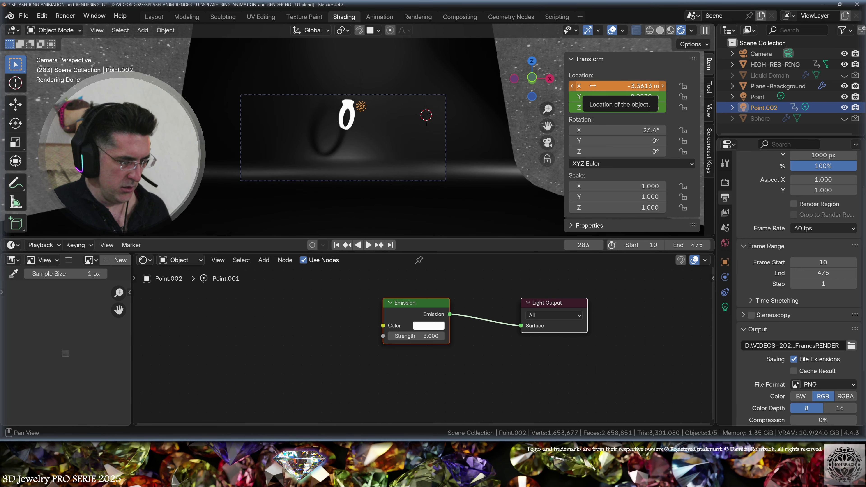
left_click_drag(584, 245, 600, 245)
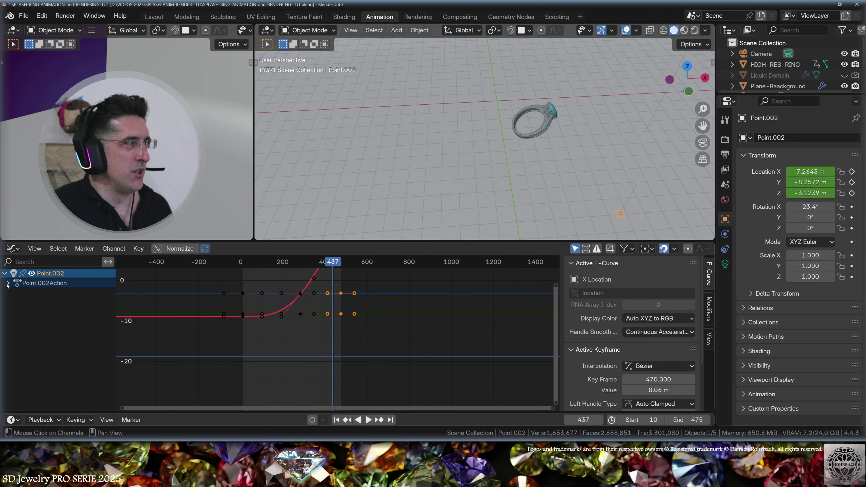
Step: Isolate the X Location curve of the Point.002 light, fit it in the graph view and review the animation playback
left_click(11, 293)
left_click(40, 302)
key("shift+h")
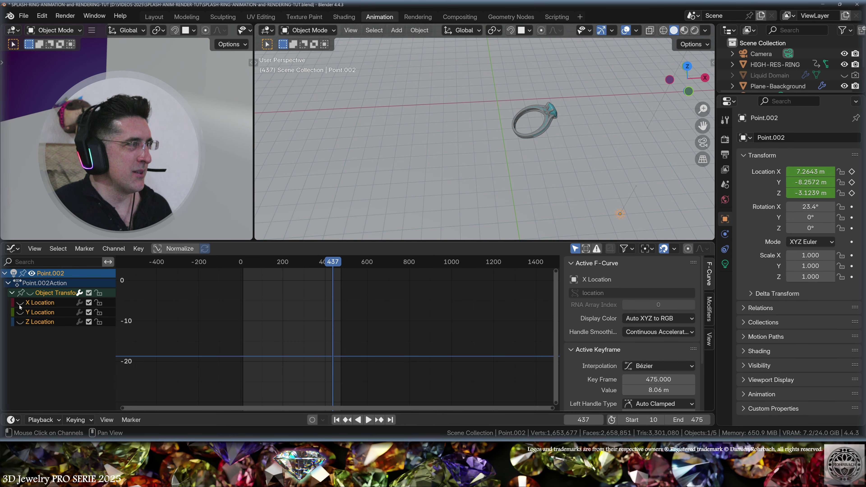
key("Home")
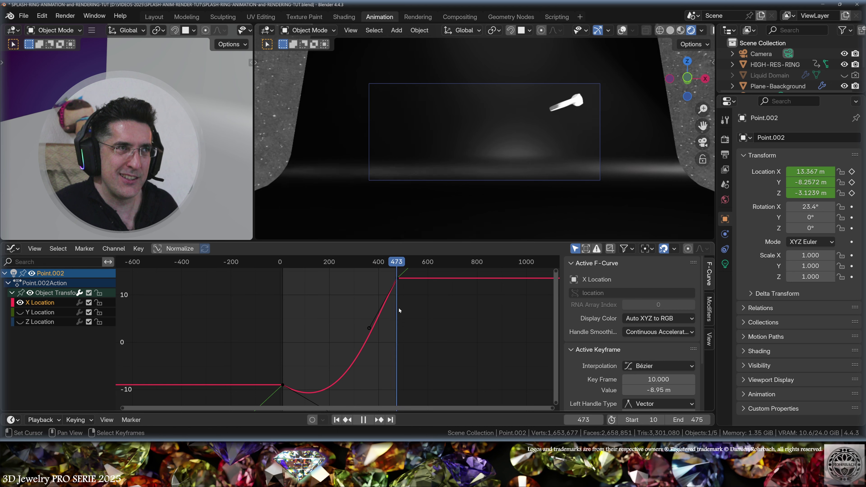
right_click(401, 282)
key("space")
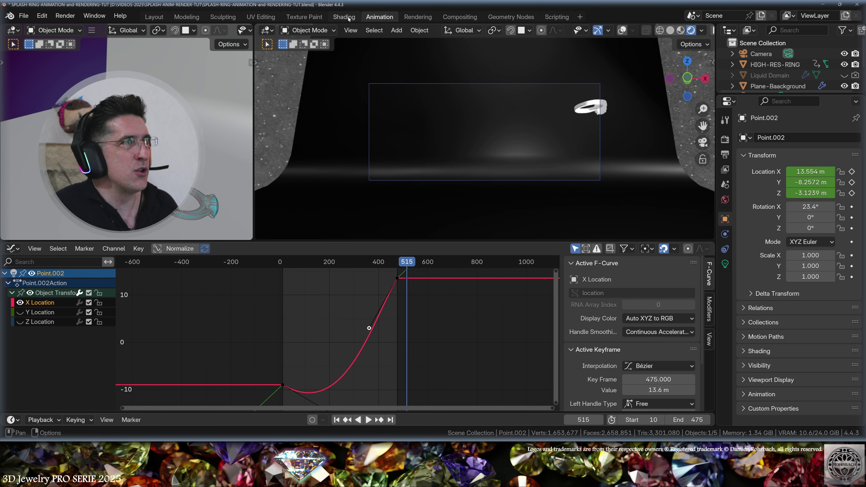
Step: In the Shading workspace, select the ring and set its gold material to Metallic 1 and Roughness 0.05
left_click(344, 16)
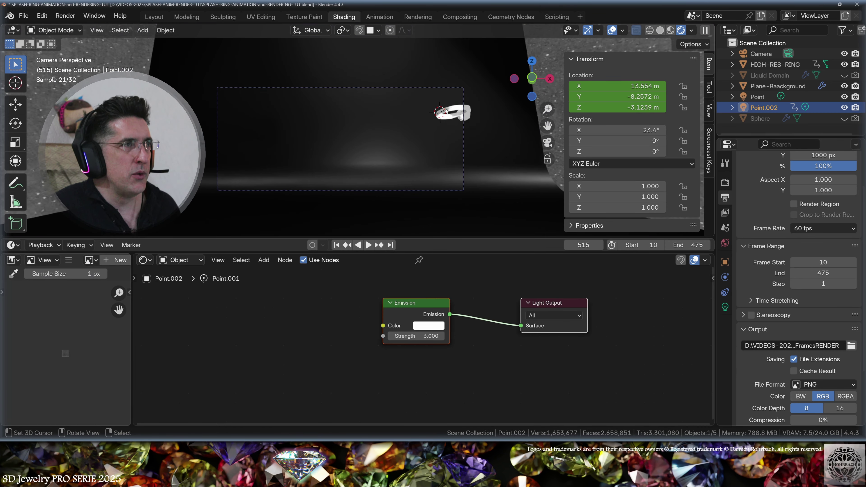
left_click(447, 117)
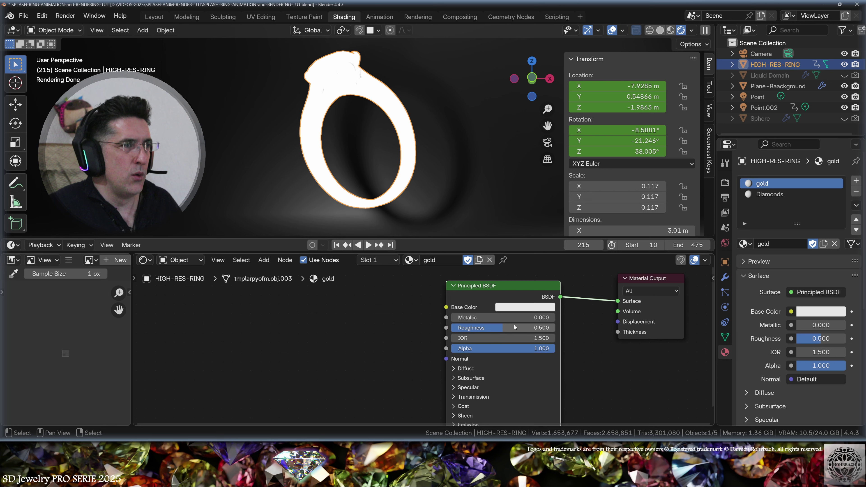
key("Return")
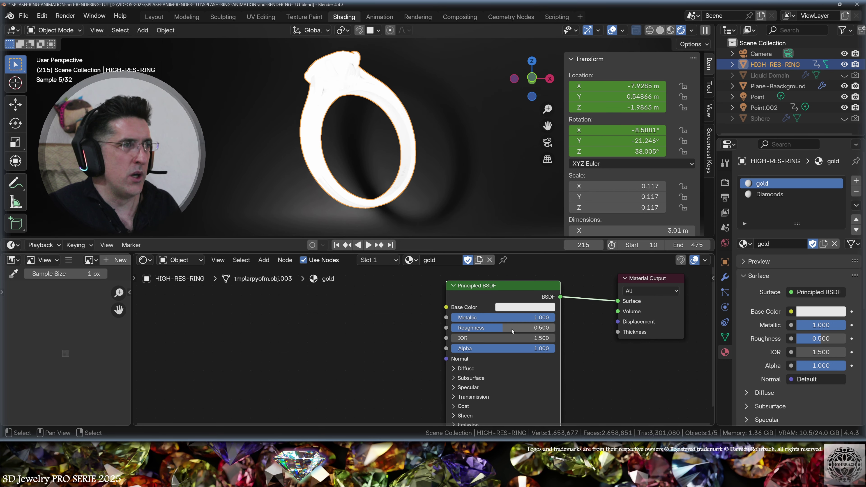
left_click(512, 328)
key("BackSpace")
type(".05")
key("Return")
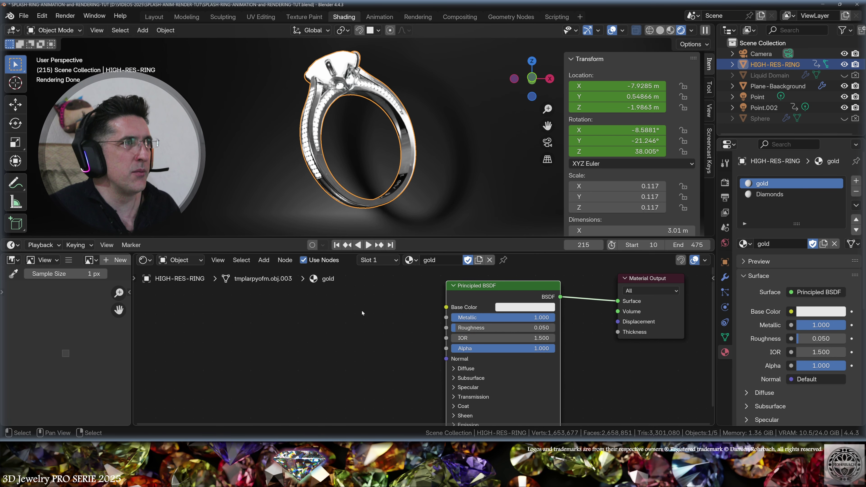
Step: Select the ring geometry assigned to the gold material in Edit Mode, review the mesh shading options and return to Object Mode
key("Tab")
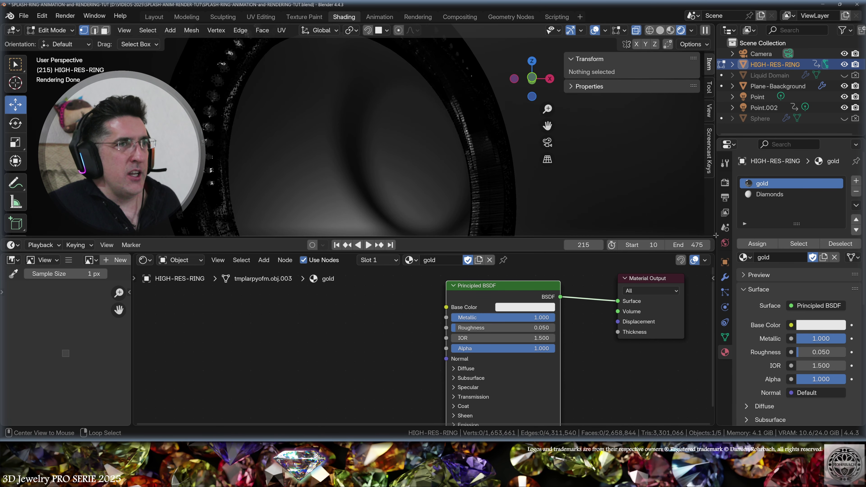
left_click(781, 243)
left_click(191, 30)
mouse_move(218, 222)
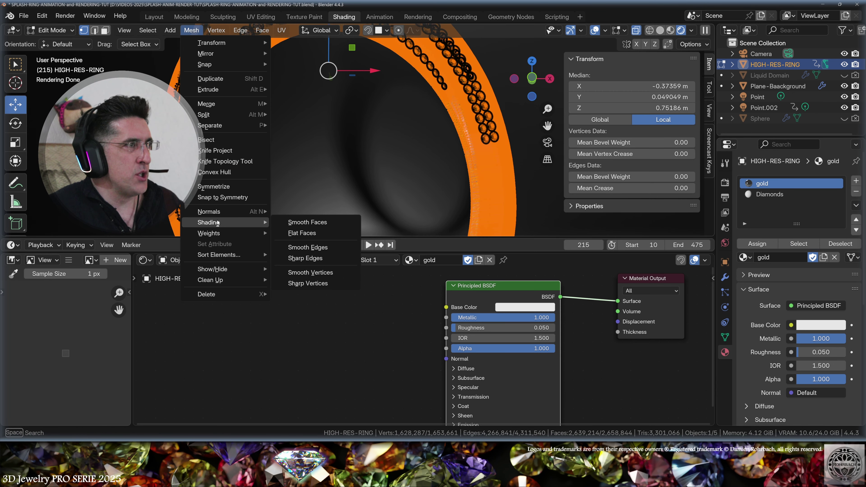
left_click(434, 159)
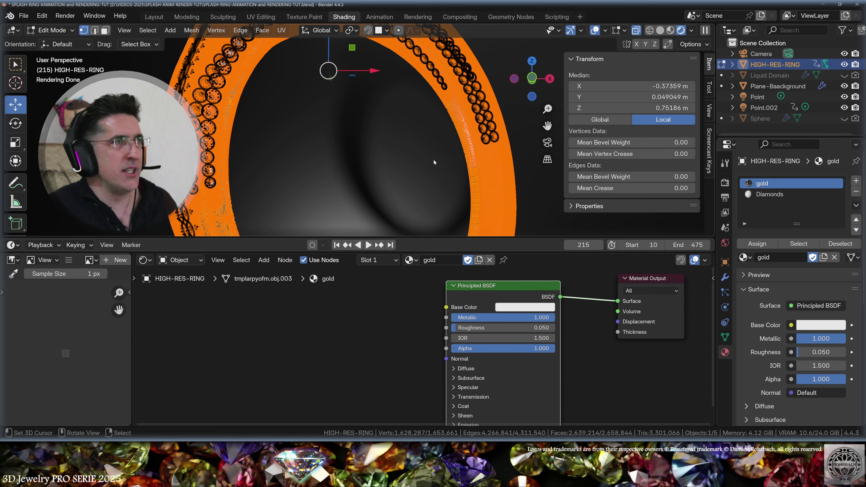
key("Tab")
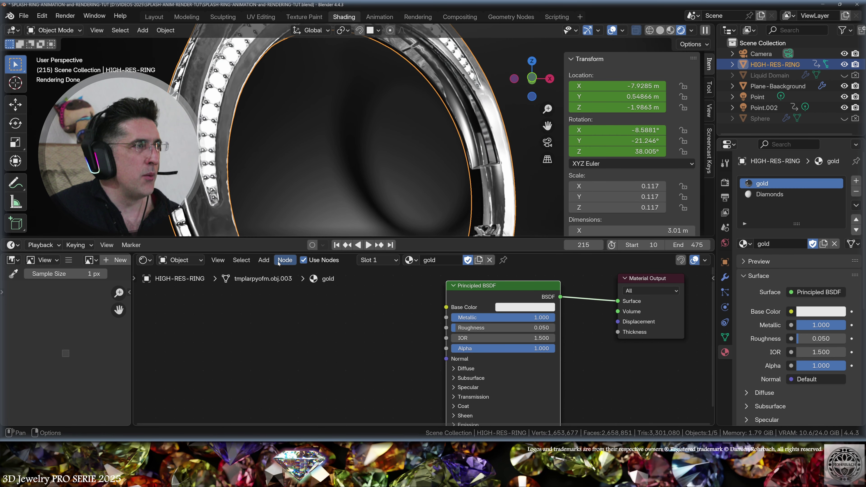
Step: Add a Bevel node with 16 samples and radius 0.010 to the gold material, feeding the Principled BSDF's Normal input
left_click(264, 260)
mouse_move(280, 272)
left_click(377, 101)
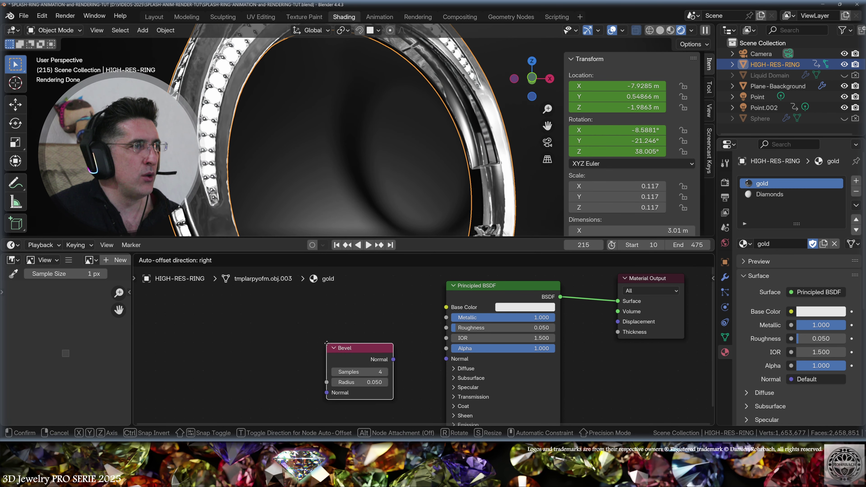
left_click(368, 362)
left_click_drag(394, 359, 445, 359)
left_click(360, 372)
type("16")
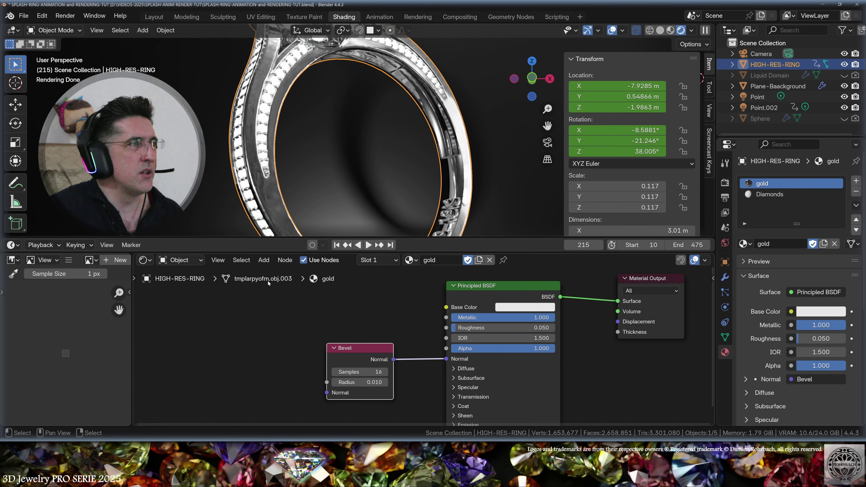
Step: Add an Ambient Occlusion node and connect its Color output to the gold material's Base Color
key("shift+a")
left_click(273, 285)
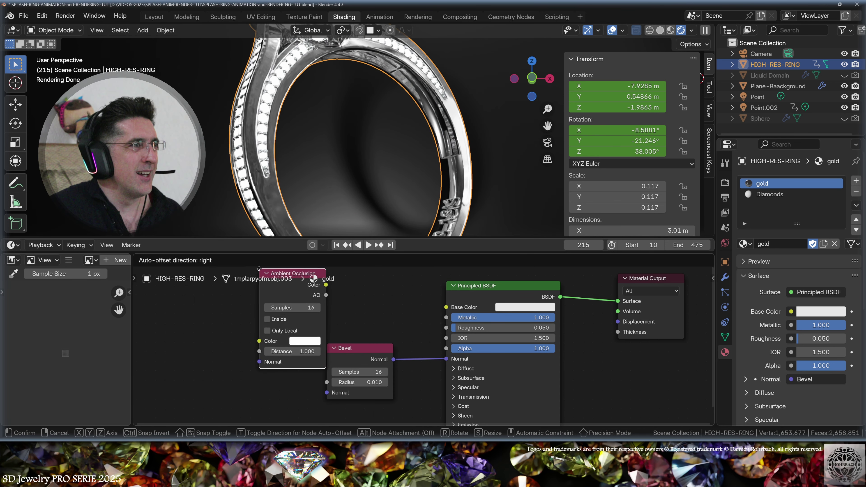
left_click_drag(303, 292, 446, 307)
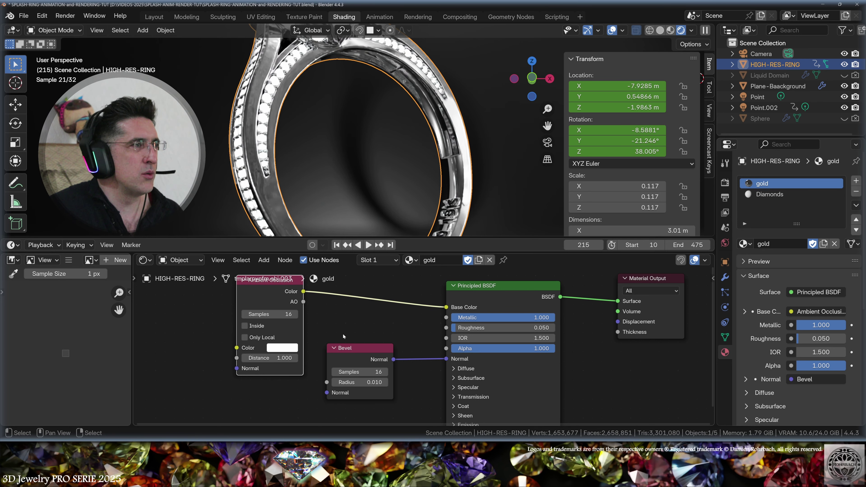
Step: Try Ambient Occlusion distances of 3 and 36.4 on the gold material
left_click(271, 358)
type("3")
key("Return")
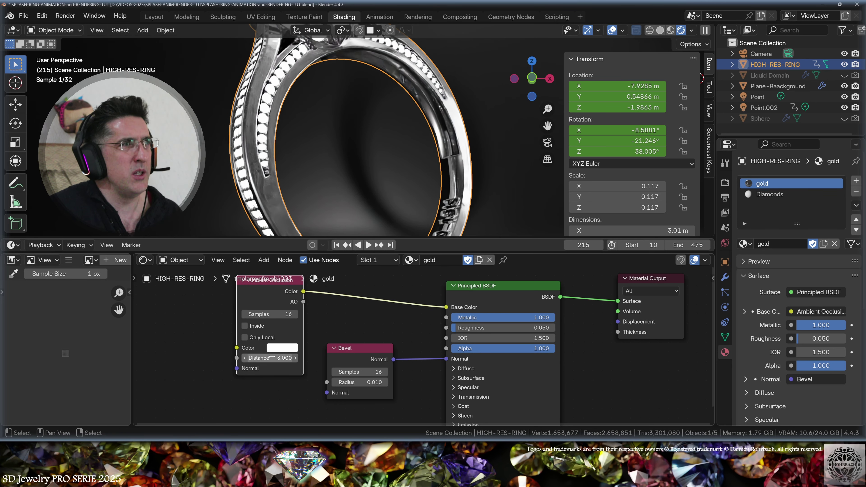
left_click(271, 358)
type("36.4")
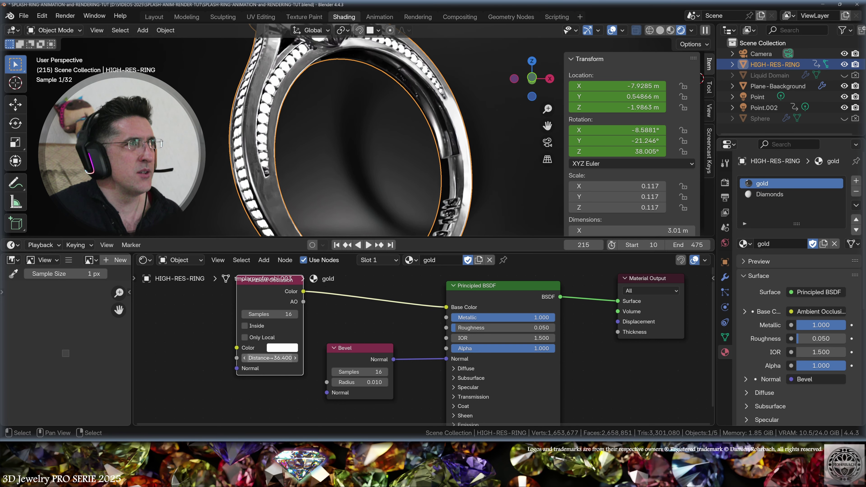
key("Return")
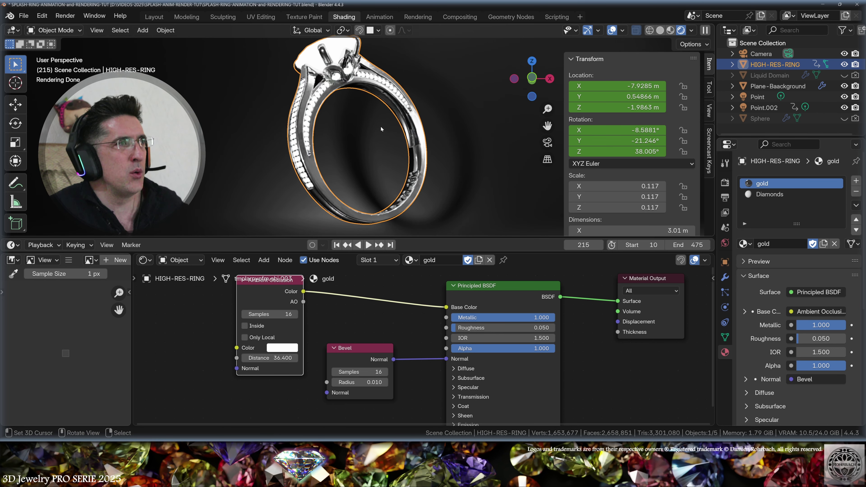
Step: Set the Ambient Occlusion node's Distance to 35 and darken its color to Value 0.620
scroll(381, 126, "up", 2)
left_click_drag(269, 358, 274, 358)
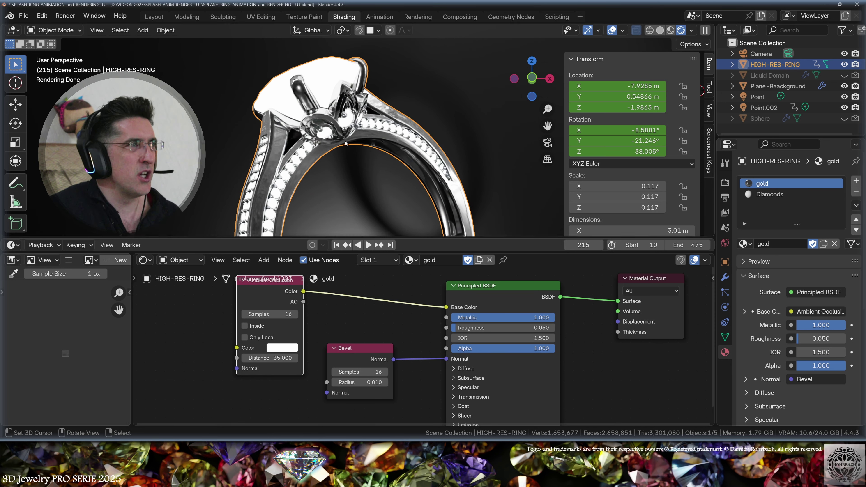
left_click(282, 347)
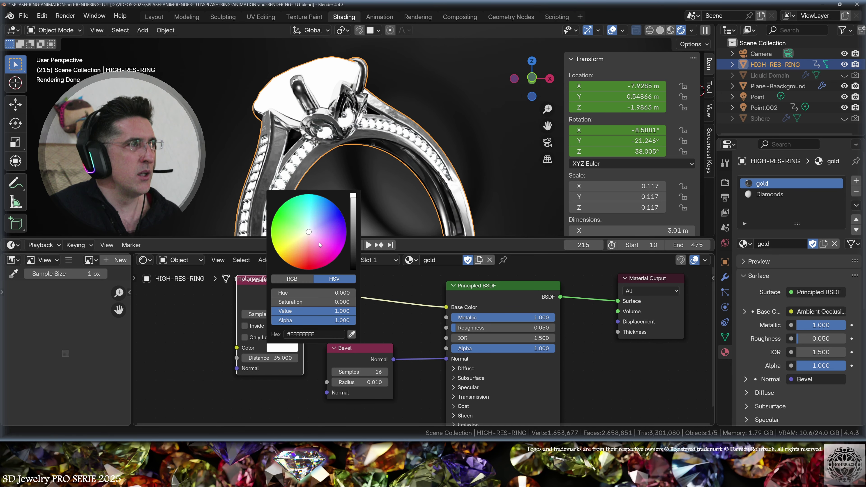
mouse_move(355, 209)
left_mouse_down()
mouse_move(354, 219)
mouse_move(354, 209)
left_mouse_up()
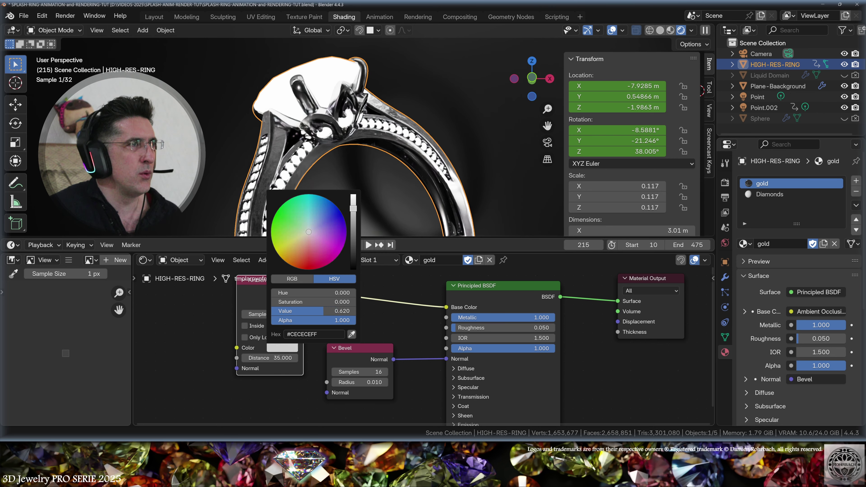
Step: Set the Diamonds material to Roughness 0, IOR 2.418 and Transmission Weight 1, and view the ring through the camera
left_click(770, 194)
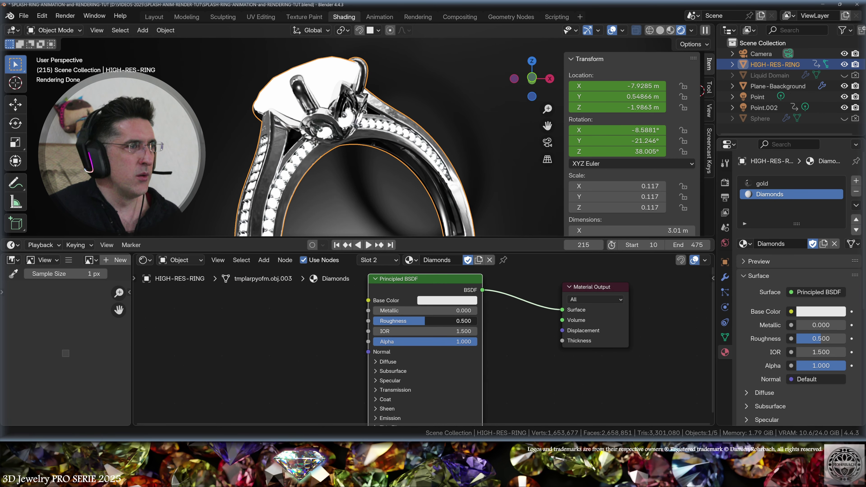
middle_click_drag(358, 358, 337, 343)
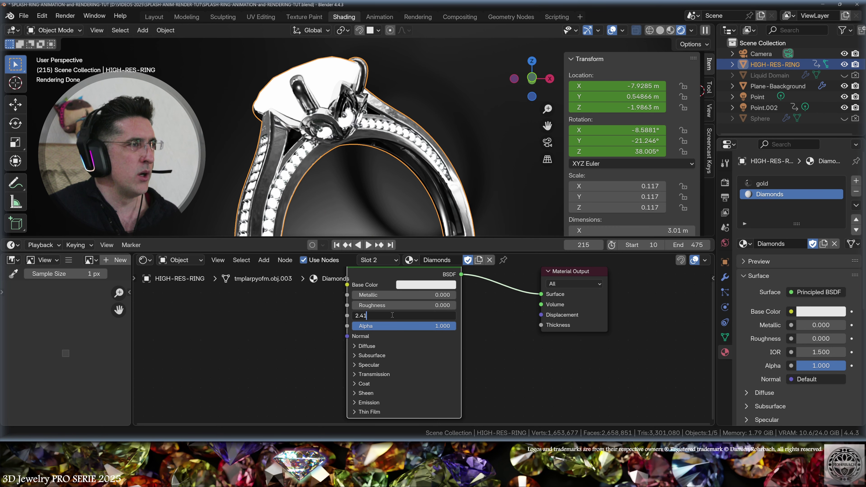
key("Return")
left_click(367, 360)
double_click(396, 371)
type("1")
key("Return")
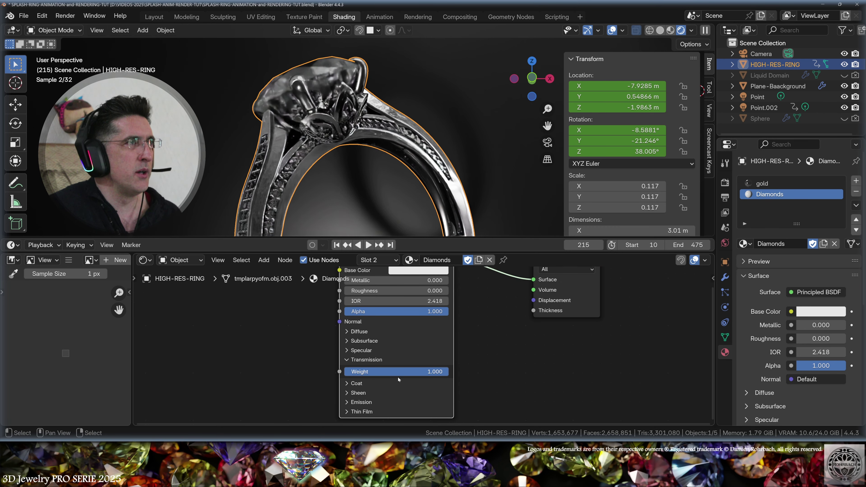
key("KP_0")
Step: In the clay version of the scene, select the ring and the backdrop in turn to compare their look and materials
left_click(417, 155)
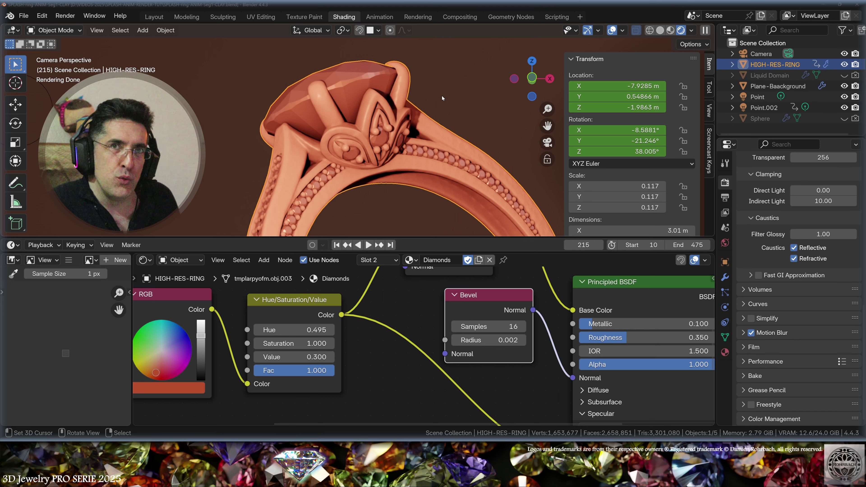
key("Home")
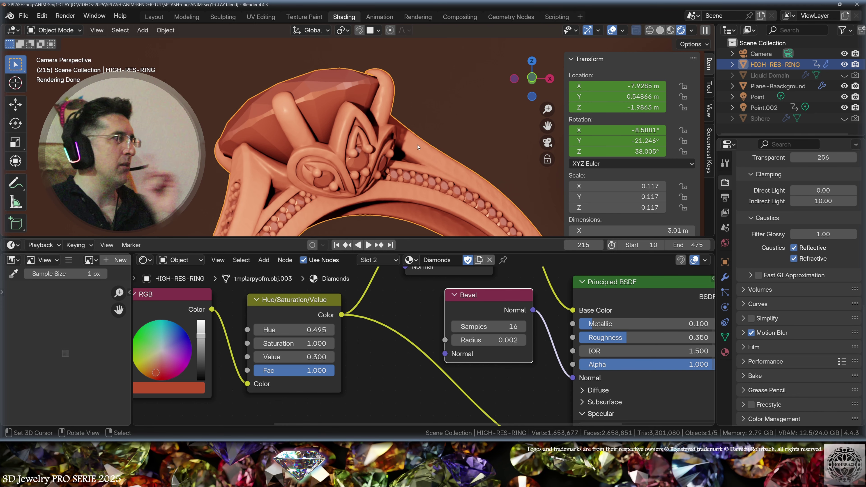
left_click(434, 84)
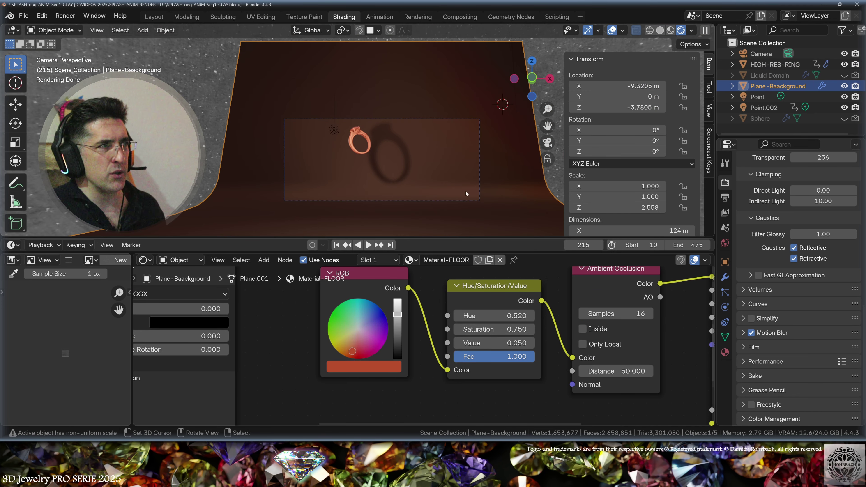
left_click(374, 156)
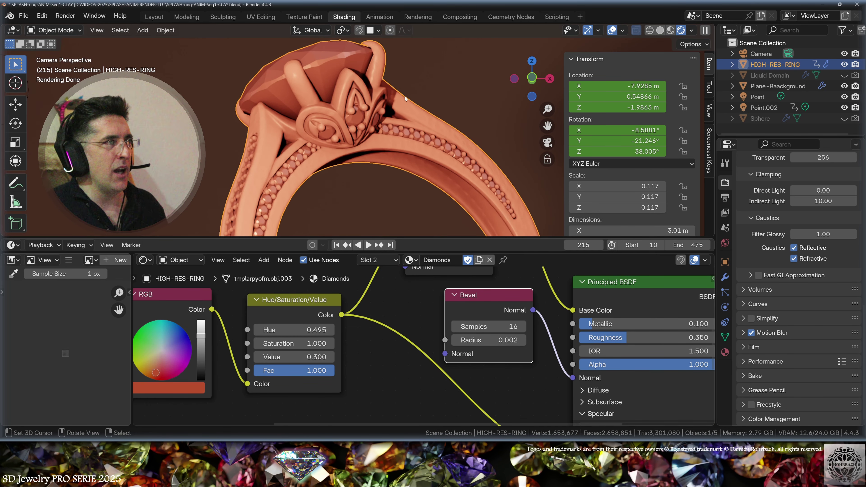
left_click(446, 124)
Step: Examine the backdrop's Material-FLOOR nodes, from the RGB, Hue/Saturation/Value and Ambient Occlusion chain to the Principled BSDF
key("Home")
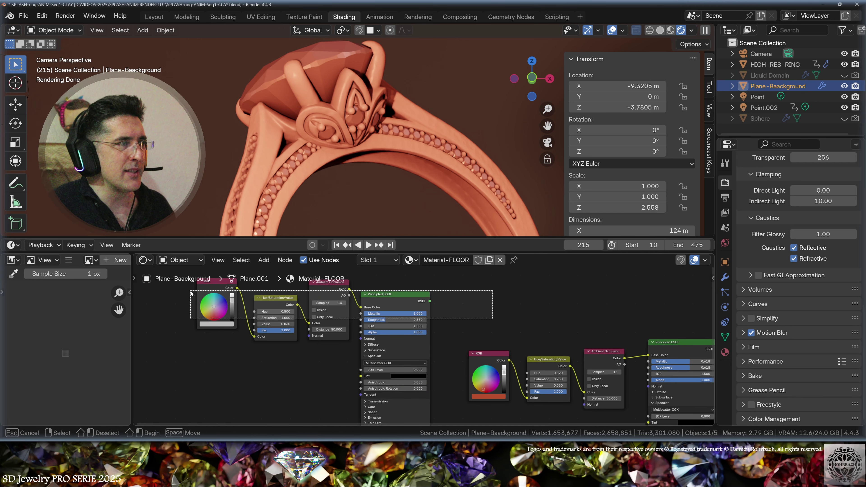
middle_click_drag(511, 316, 321, 333)
scroll(268, 319, "down", 1)
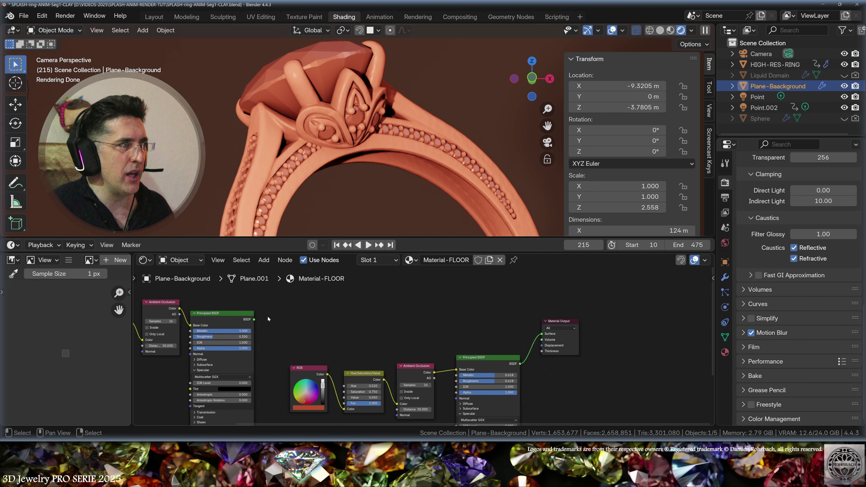
left_click_drag(255, 321, 398, 184)
scroll(443, 337, "up", 2)
middle_click_drag(445, 330, 466, 345)
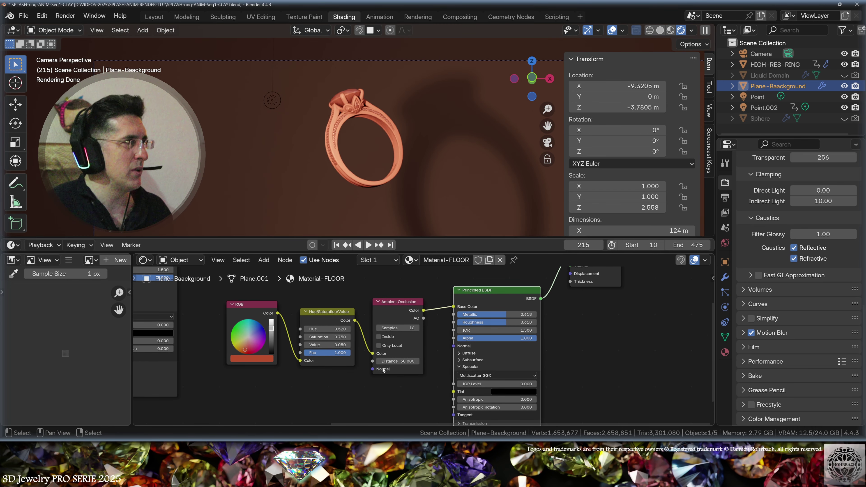
scroll(383, 370, "up", 2)
middle_click_drag(500, 387, 400, 347)
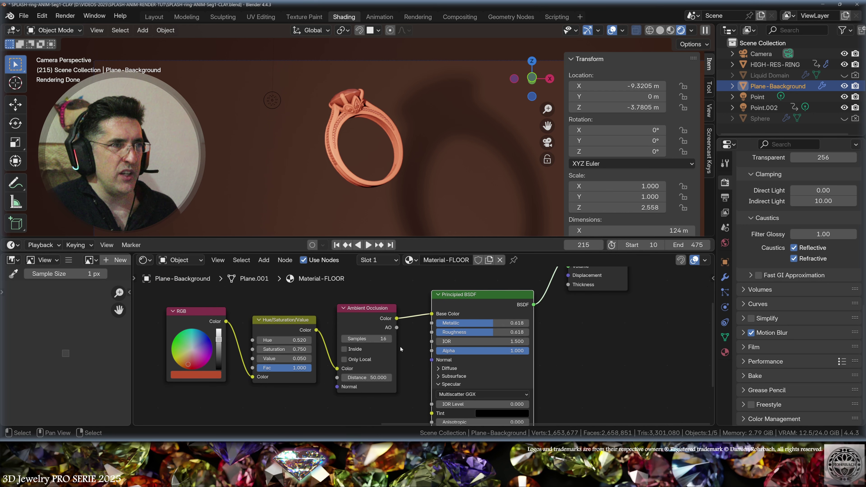
middle_click_drag(492, 378, 441, 372)
scroll(434, 318, "up", 2)
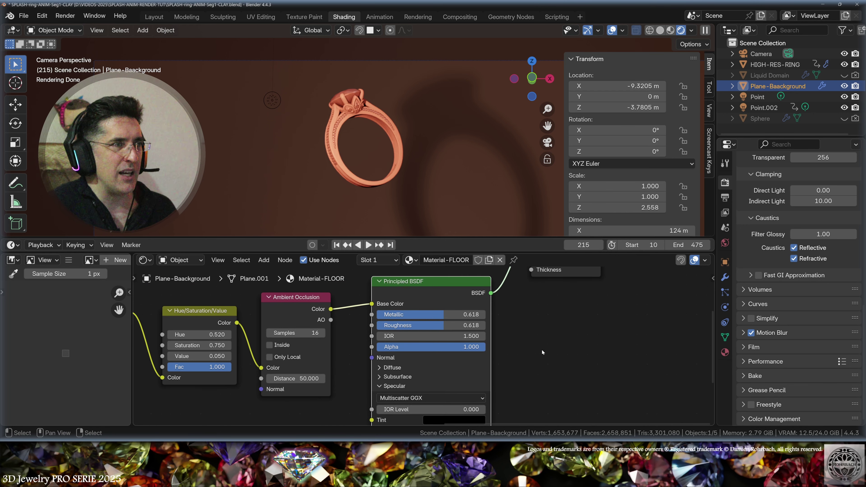
scroll(543, 350, "down", 3)
middle_click_drag(542, 350, 550, 300)
scroll(441, 178, "down", 3)
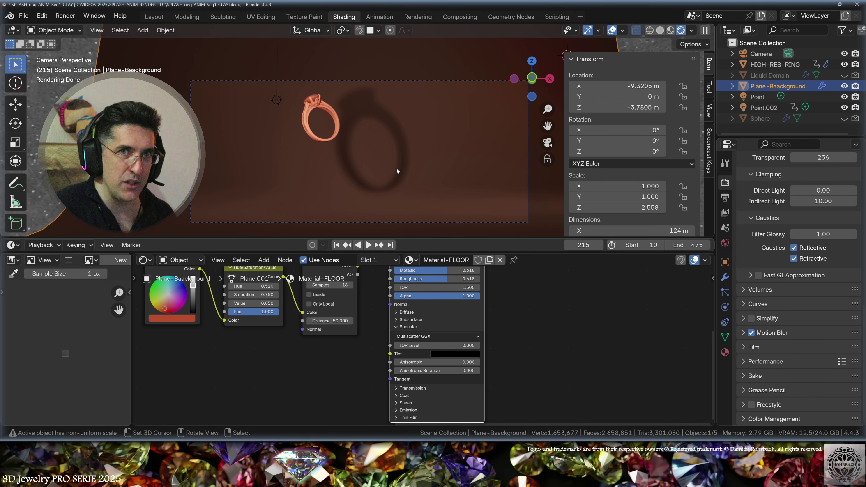
key("Home")
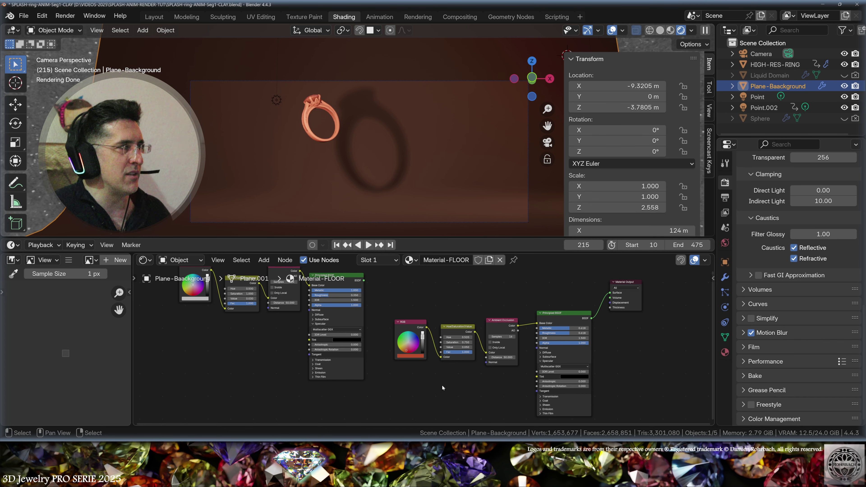
Step: Select the clay ring, view it close up and examine the Specular and Transmission settings of its Diamonds material
left_click(321, 117)
key("KP_Decimal")
middle_click_drag(382, 131, 443, 225)
mouse_move(508, 392)
middle_mouse_down()
mouse_move(447, 345)
mouse_move(498, 383)
mouse_move(517, 380)
middle_mouse_up()
scroll(518, 380, "up", 5)
middle_click_drag(528, 332, 529, 303)
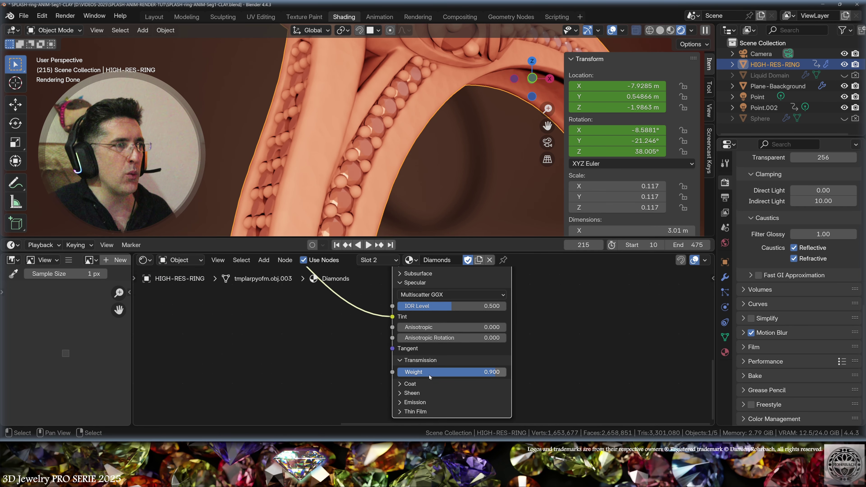
Step: Try a Transmission Weight of 1 on the clay Diamonds material, undoing and redoing the change to compare the stones
scroll(470, 186, "down", 8)
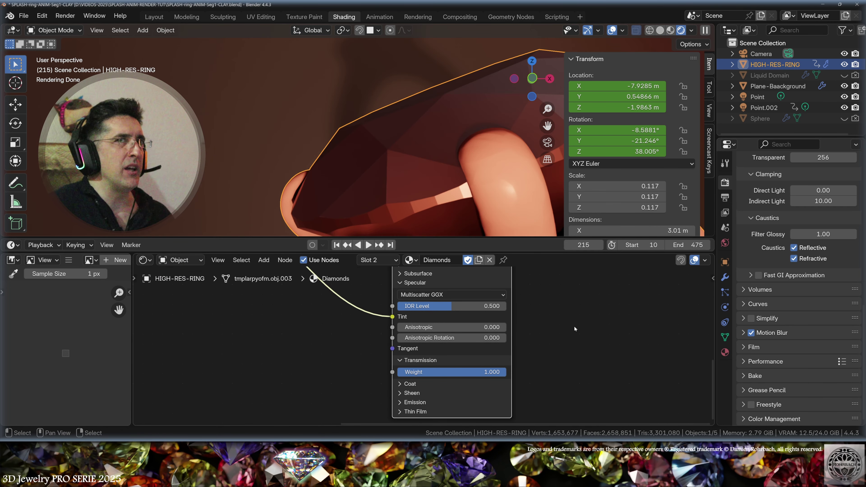
key("ctrl+z")
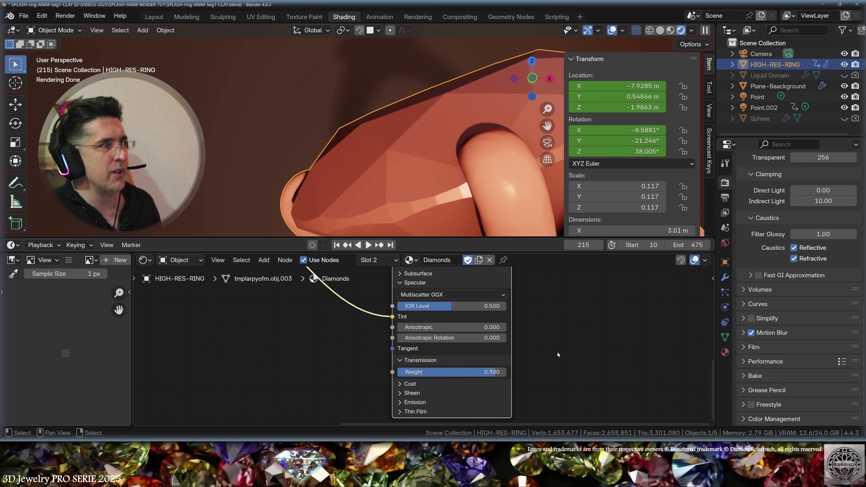
middle_click_drag(437, 123, 399, 160)
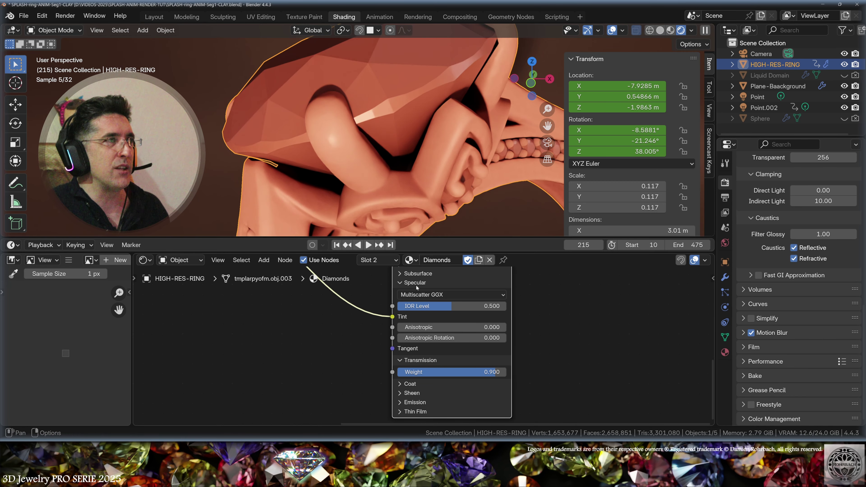
key("ctrl+shift+z")
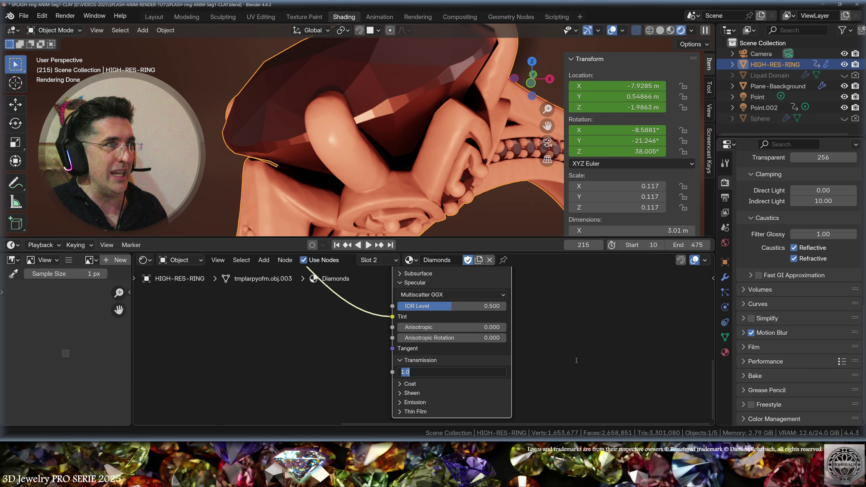
scroll(461, 140, "down", 5)
middle_click_drag(460, 140, 409, 157)
Step: Set the Transmission Weight of the clay ring's Diamonds material to 0.9 and inspect the ring close up
left_click(461, 373)
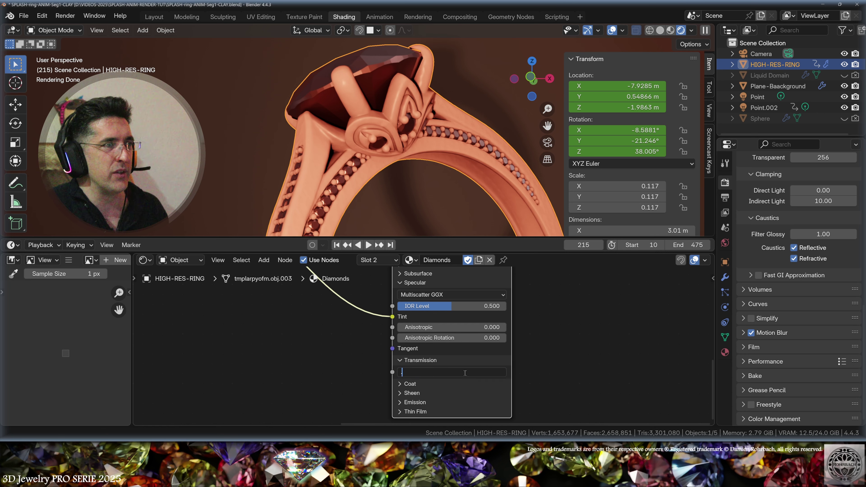
type(".9")
key("Return")
scroll(405, 89, "up", 4)
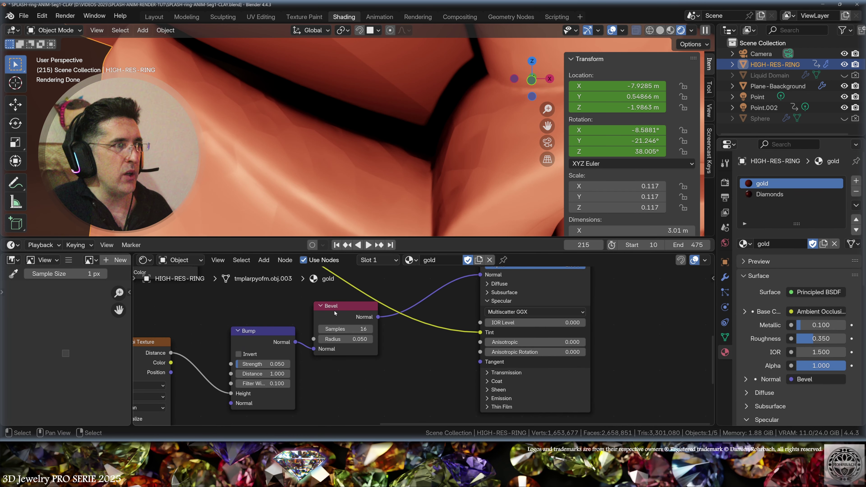
Step: Examine the clay gold material's Voronoi, Bump and Bevel nodes and its RGB, Hue/Saturation/Value and Ambient Occlusion nodes alongside the ring close up
scroll(448, 318, "down", 2)
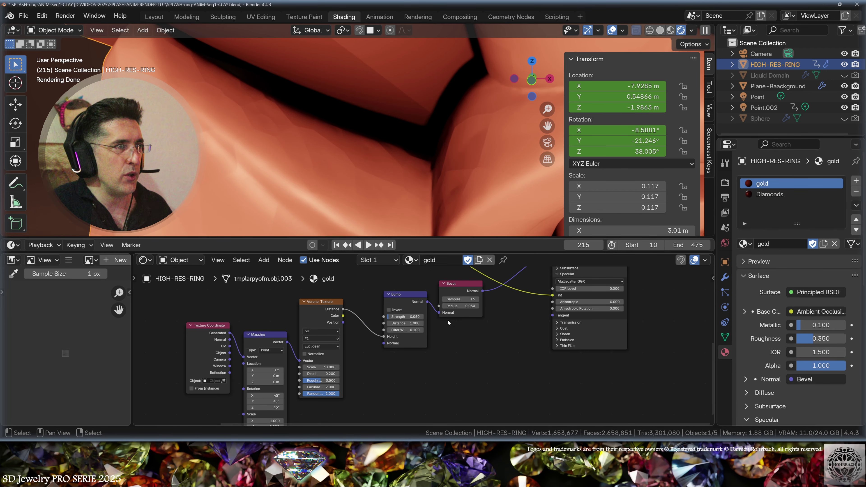
middle_click_drag(342, 145, 430, 176, "shift")
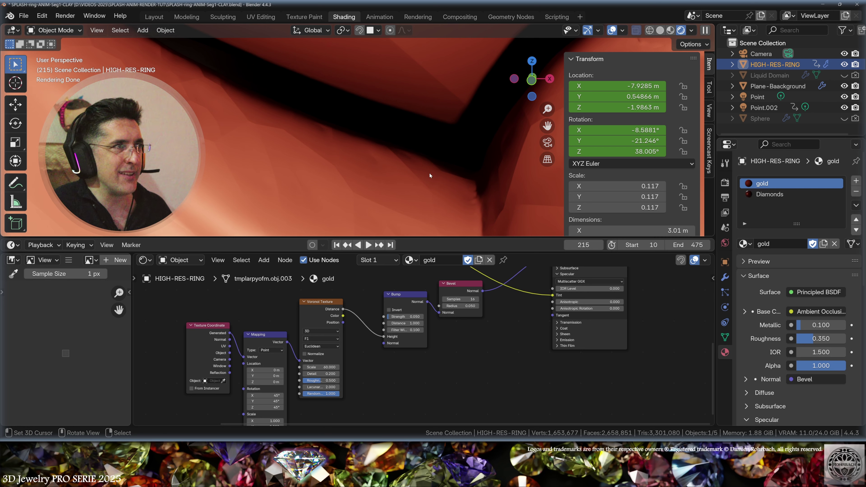
scroll(389, 168, "down", 5)
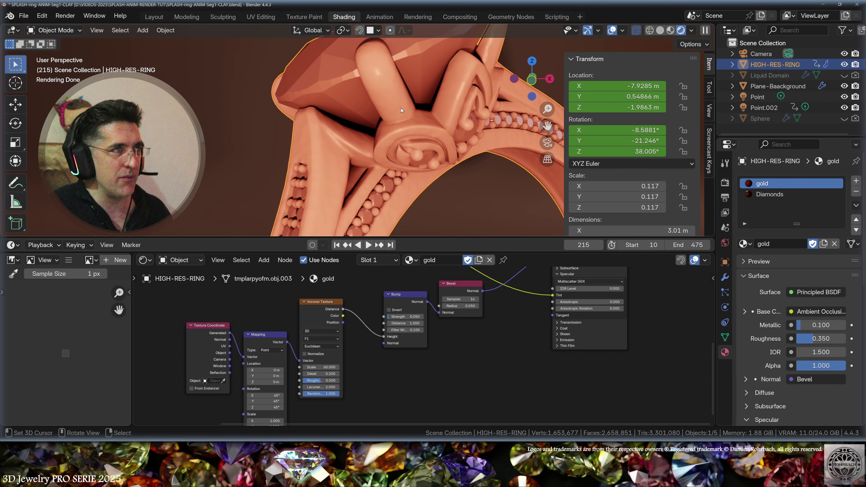
scroll(432, 336, "up", 4)
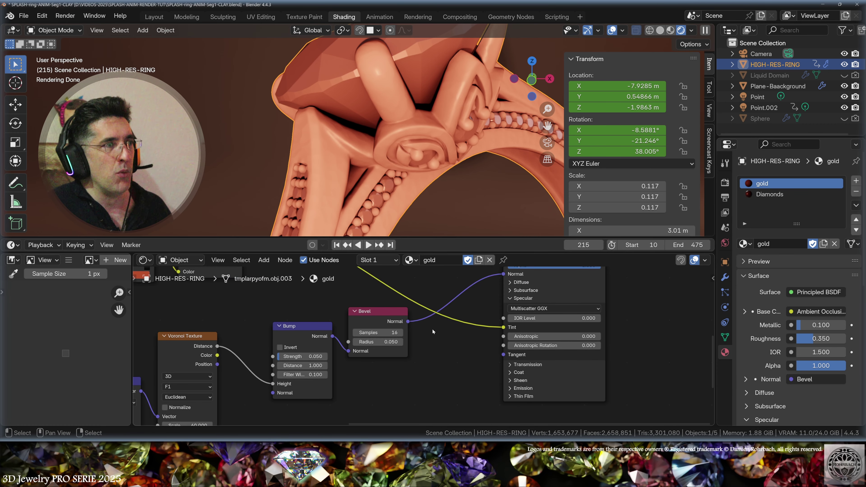
scroll(450, 352, "down", 4)
middle_click_drag(455, 353, 471, 382)
left_click_drag(392, 279, 445, 302)
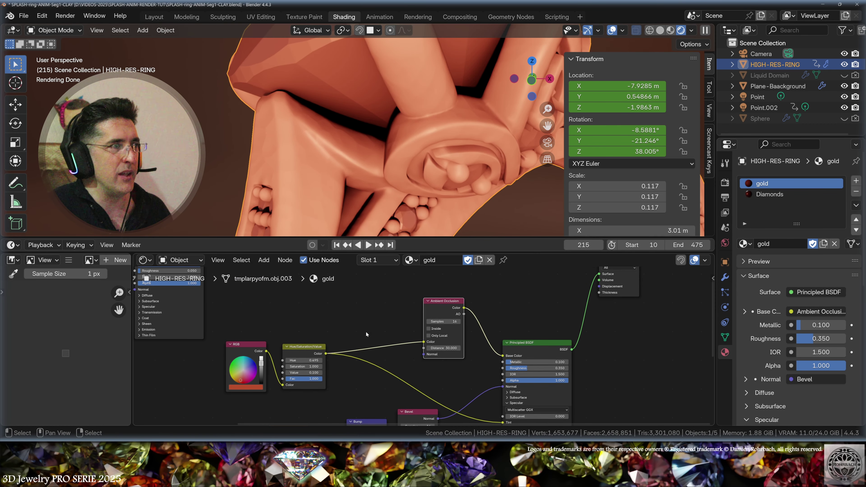
middle_click_drag(366, 336, 336, 329)
scroll(336, 329, "up", 1)
left_click_drag(206, 336, 301, 330)
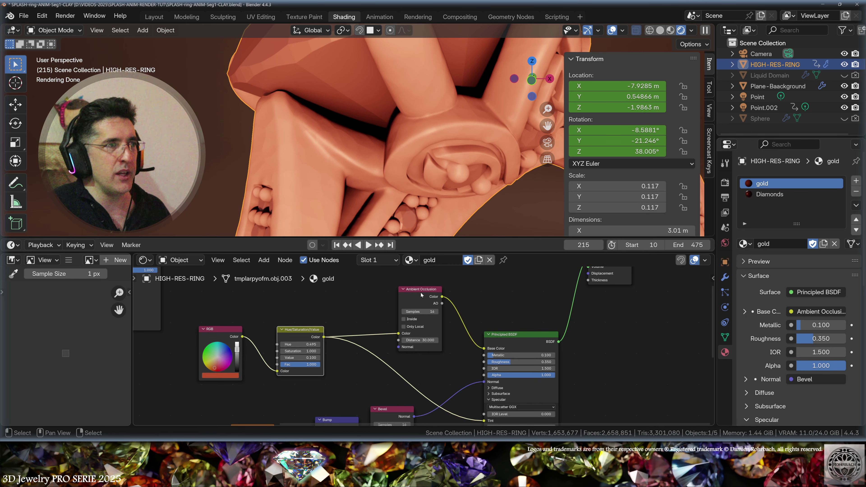
Step: Scrub the clay ring animation to frame 480 in camera view and check the SEQ1-CLAYframes output folder without changing it
key("KP_Decimal")
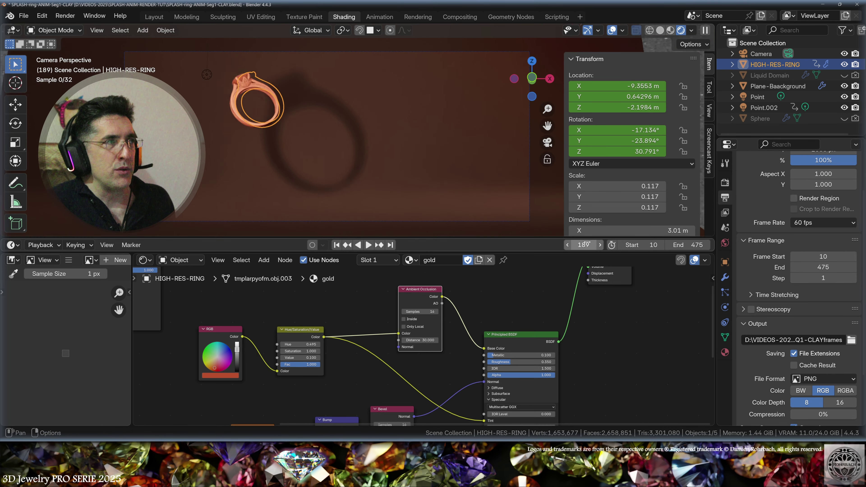
left_click_drag(579, 245, 608, 245)
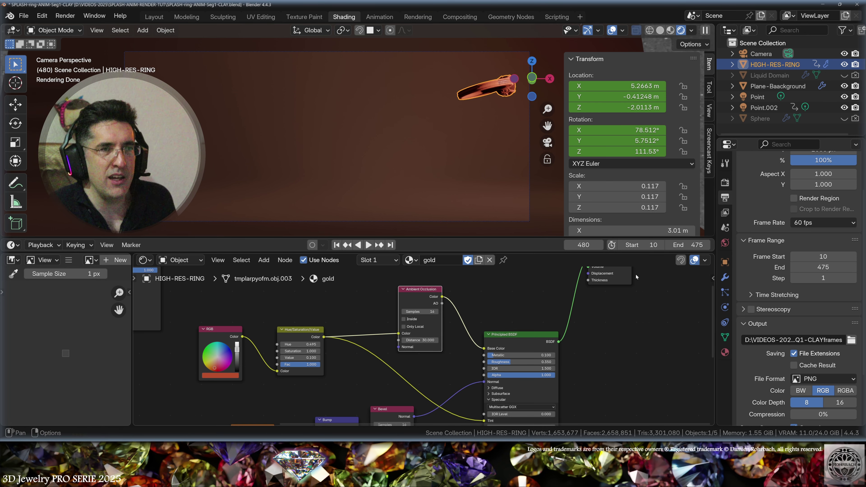
left_click(852, 340)
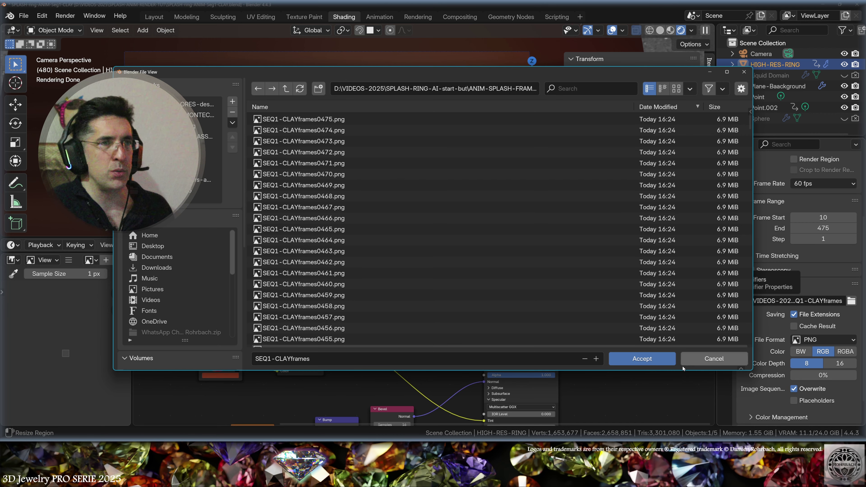
left_click(699, 364)
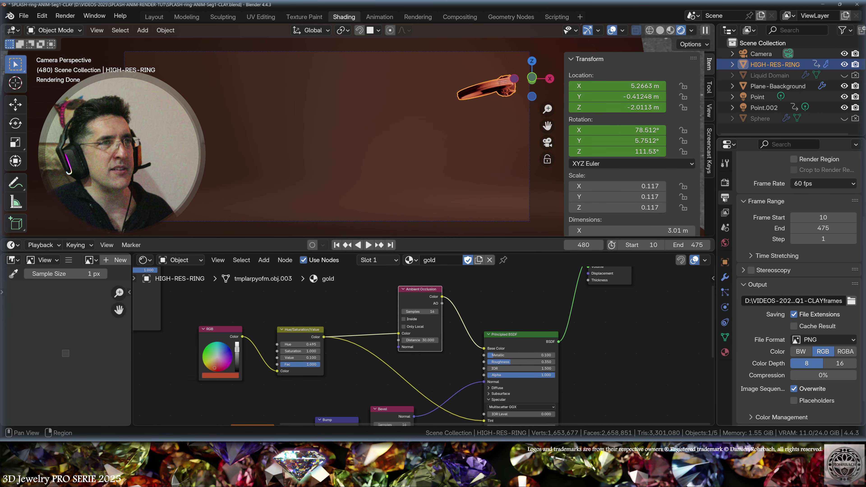
Step: Examine the clay scene's render settings, covering samples, Denoise options, Light Paths bounces, Clamping, Caustics and Motion Blur
left_click(725, 182)
scroll(760, 266, "down", 2)
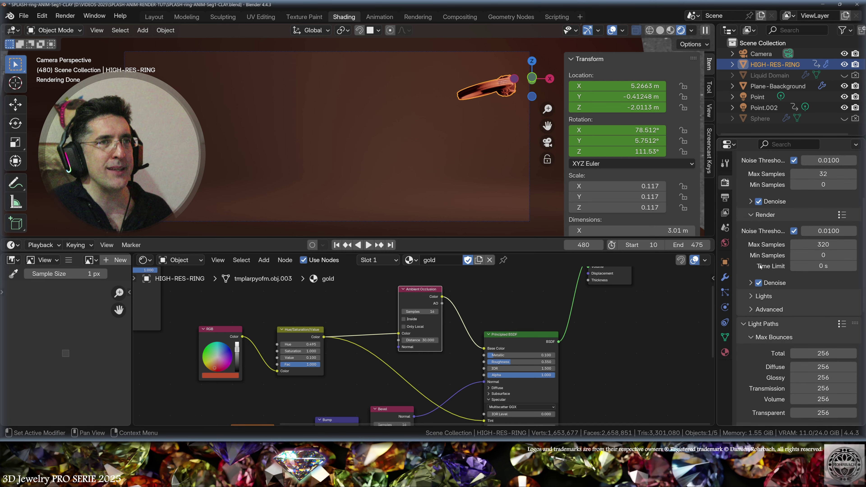
scroll(764, 259, "down", 1)
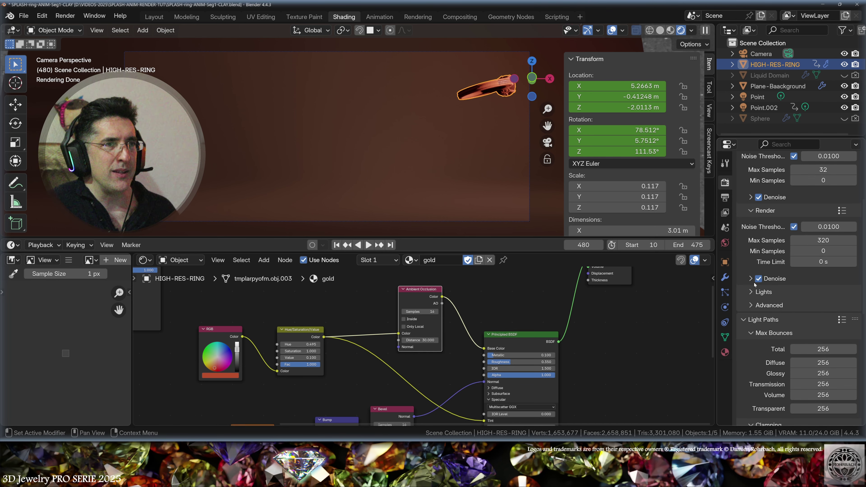
left_click(751, 279)
scroll(762, 301, "down", 3)
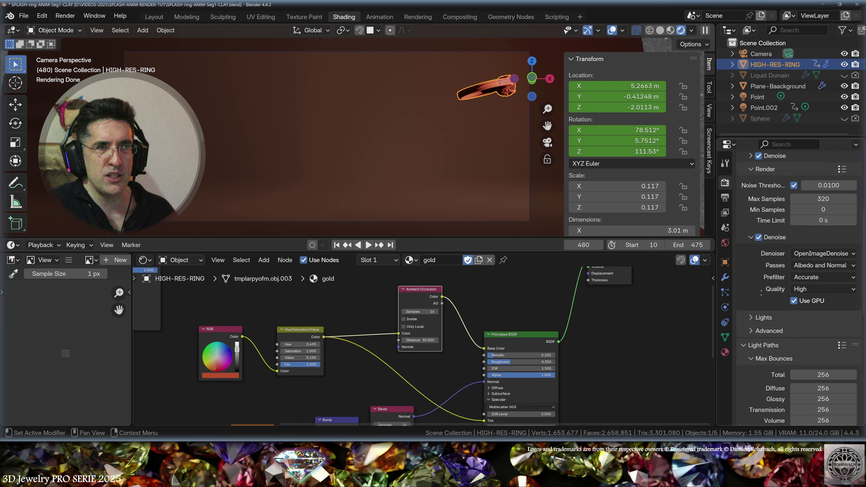
scroll(813, 290, "down", 10)
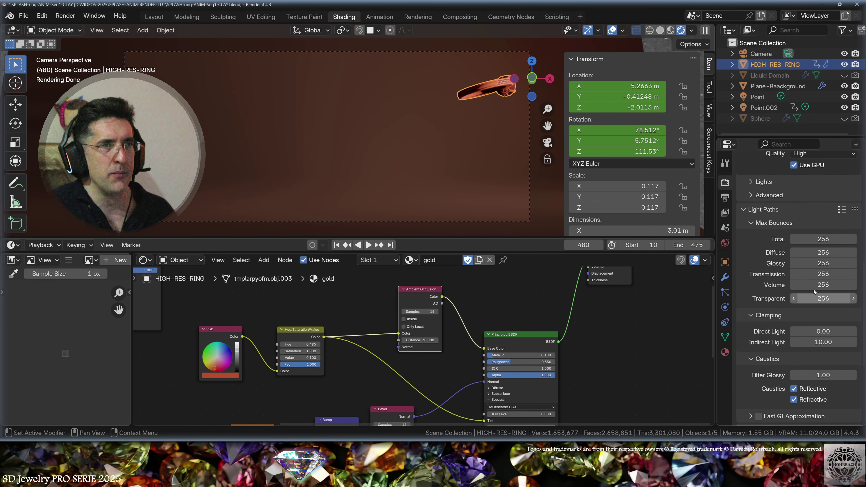
scroll(814, 291, "down", 1)
scroll(772, 280, "down", 10)
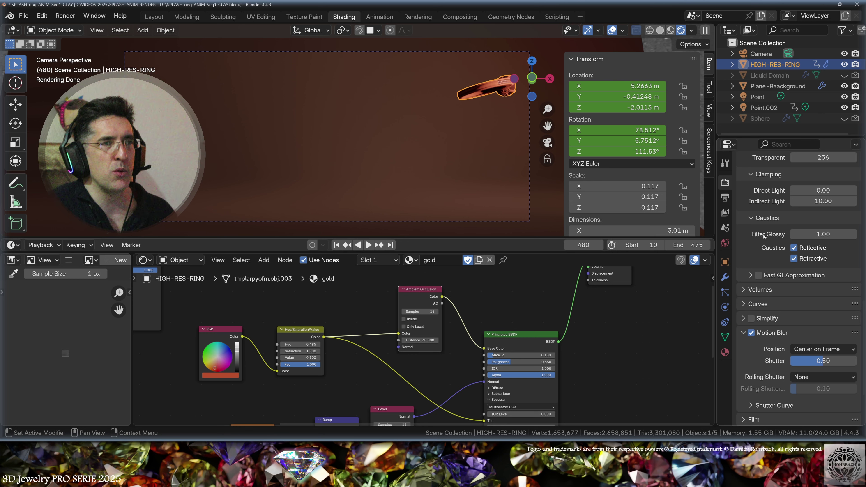
scroll(763, 235, "up", 4)
scroll(751, 341, "down", 7)
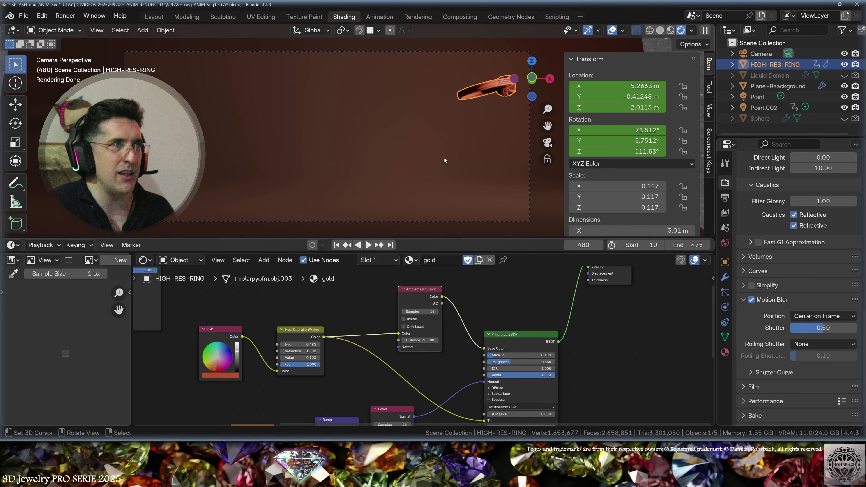
Step: Show the viewport in Solid shading at frame 287 and start rendering the clay ring animation
key("z")
mouse_move(579, 245)
left_mouse_down()
mouse_move(535, 245)
mouse_move(567, 239)
left_mouse_up()
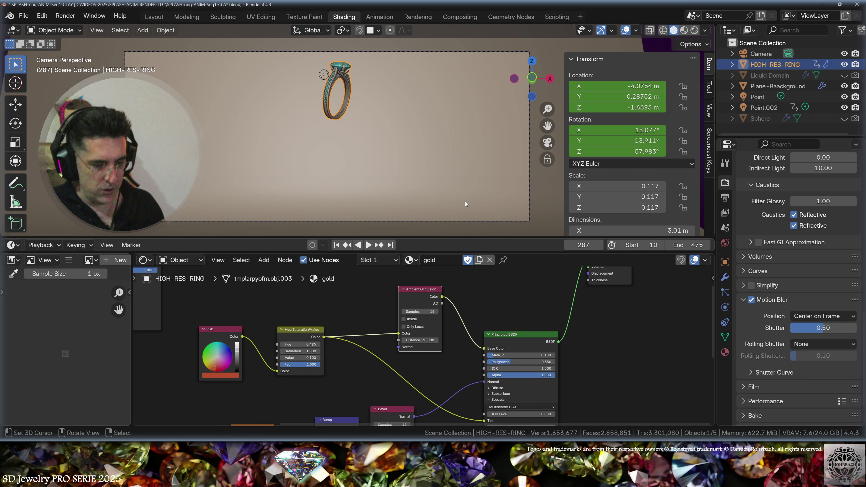
key("ctrl+F12")
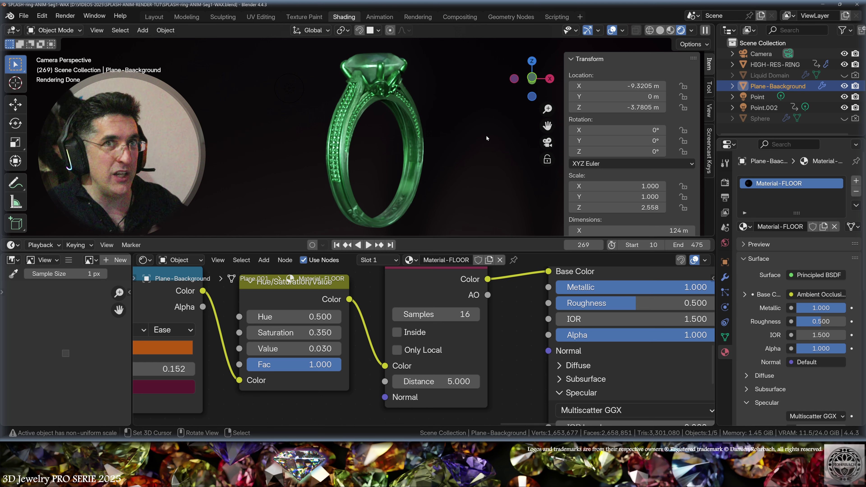
Step: Examine the wax scene's Material-FLOOR nodes, from the Mapping, Gradient Texture and Color Ramp through Hue/Saturation/Value and Ambient Occlusion to the Principled BSDF
key("Home")
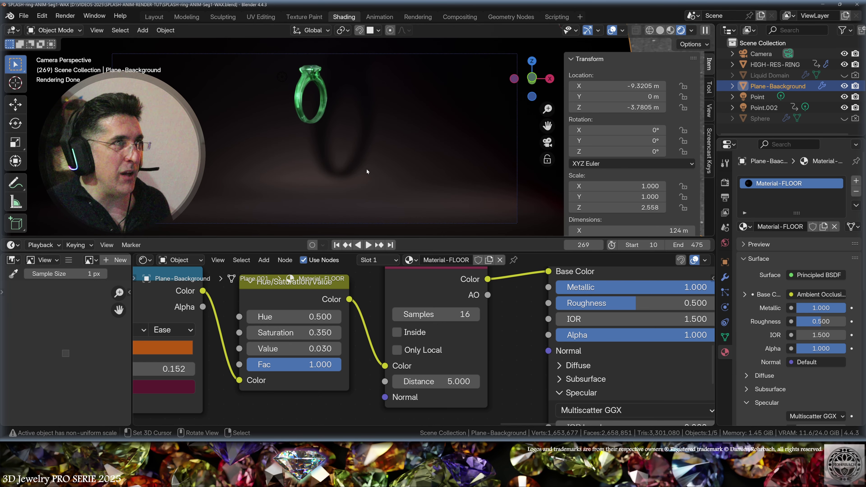
key("Home")
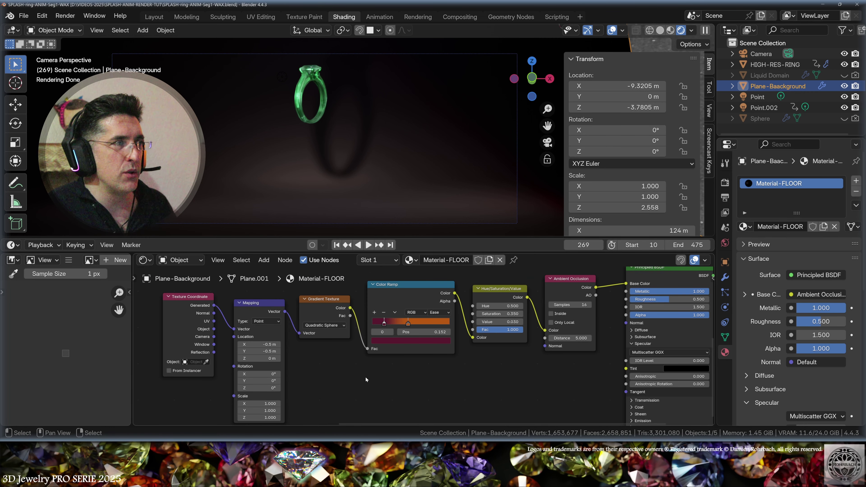
left_click(334, 314)
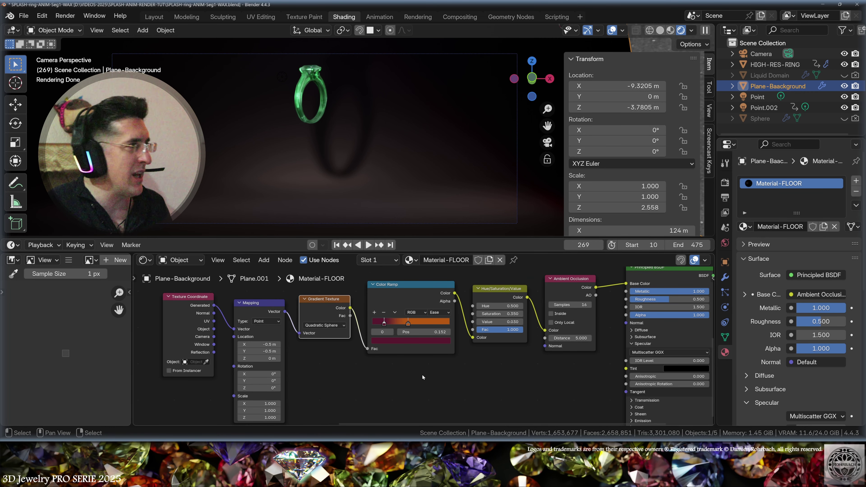
left_click_drag(261, 309, 258, 300)
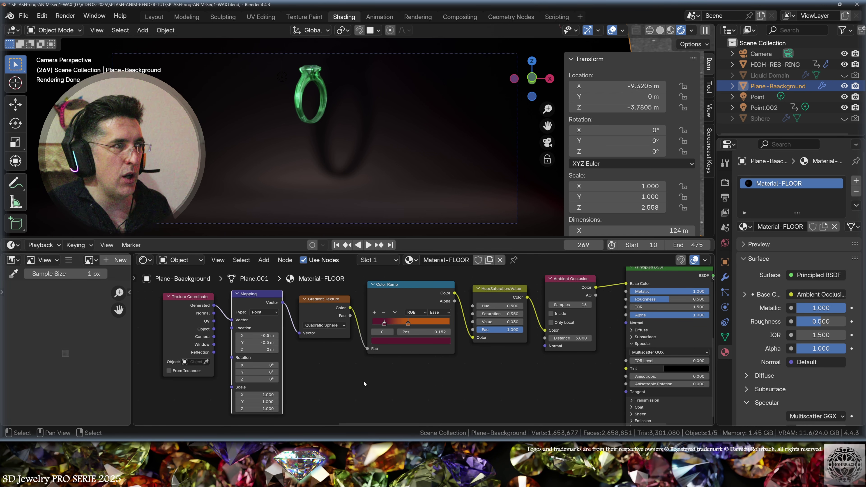
scroll(375, 369, "right", 5, "ctrl")
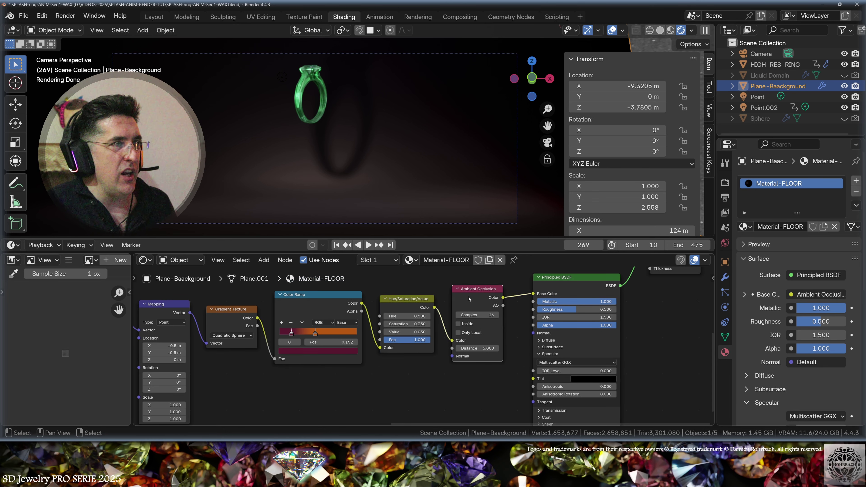
middle_click_drag(478, 324, 469, 318)
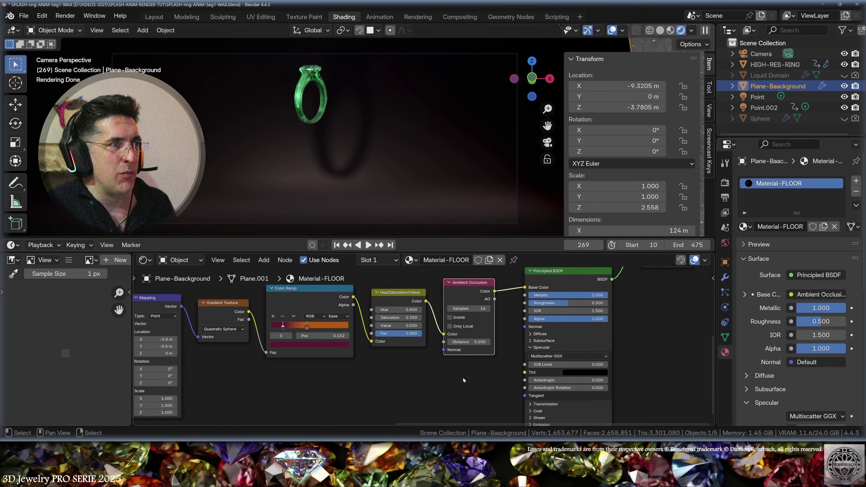
middle_click_drag(463, 377, 470, 381)
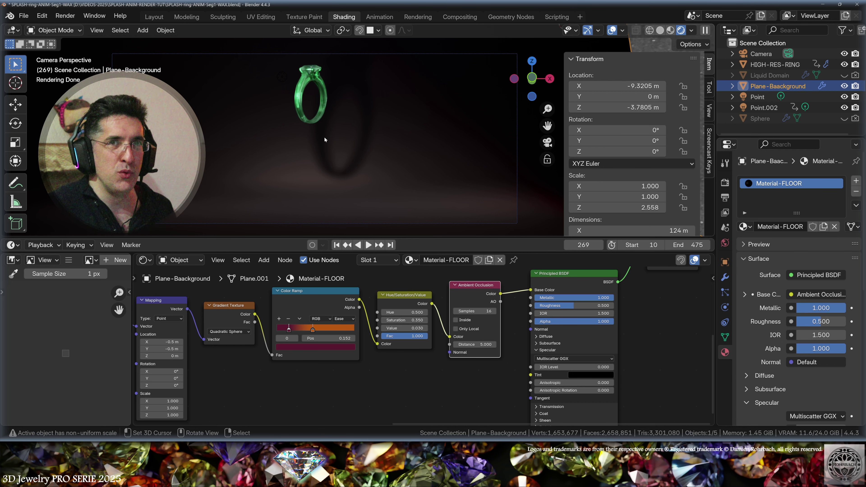
Step: Compare the wax backdrop with a Hue/Saturation/Value Saturation of 1 and set the Saturation back to 0.35
key("ctrl+z")
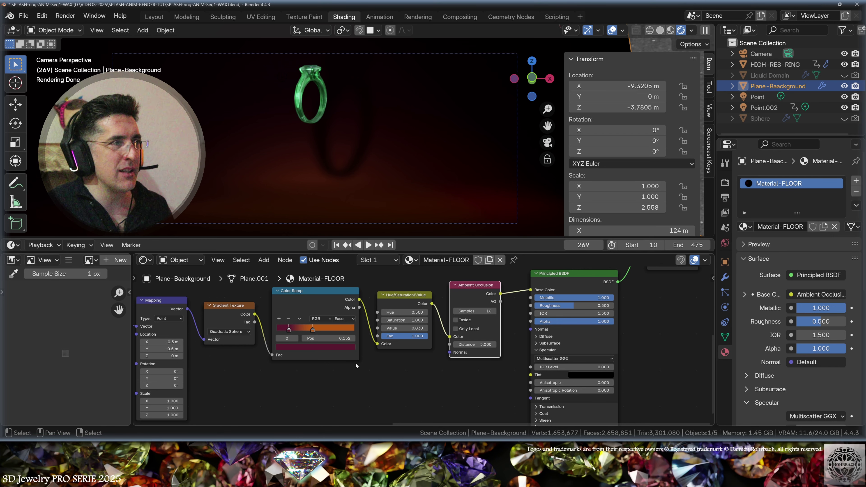
left_click(406, 320)
type(".35")
key("Return")
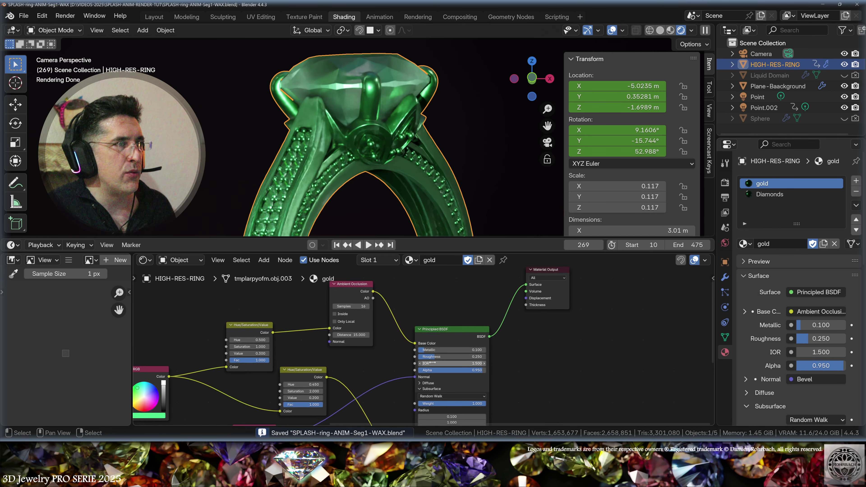
Step: Examine the wax ring's gold material, from its RGB, Hue/Saturation/Value, Ambient Occlusion and Bevel nodes to the Principled BSDF's Subsurface and Transmission settings
scroll(474, 327, "down", 2)
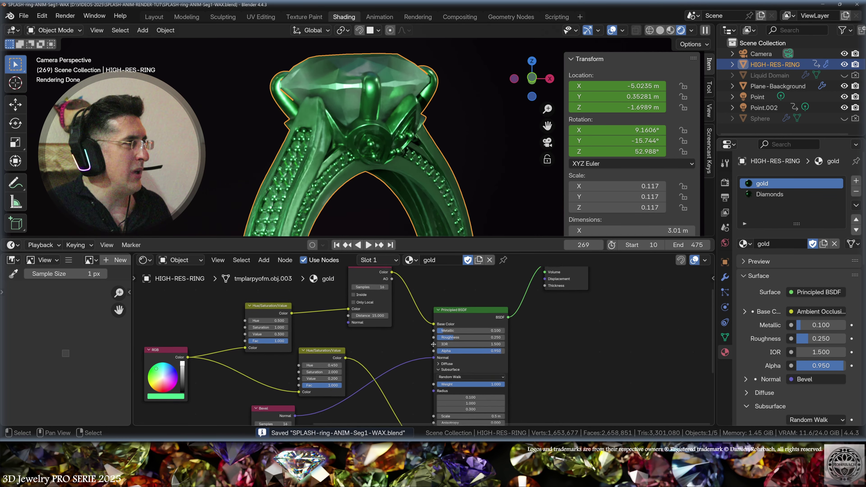
scroll(474, 327, "up", 3)
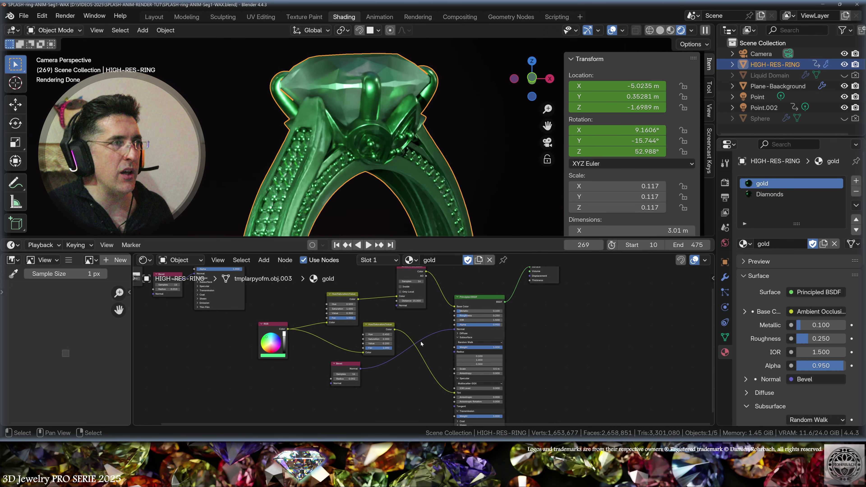
middle_click_drag(421, 341, 453, 343)
scroll(454, 343, "down", 2)
scroll(386, 343, "up", 1)
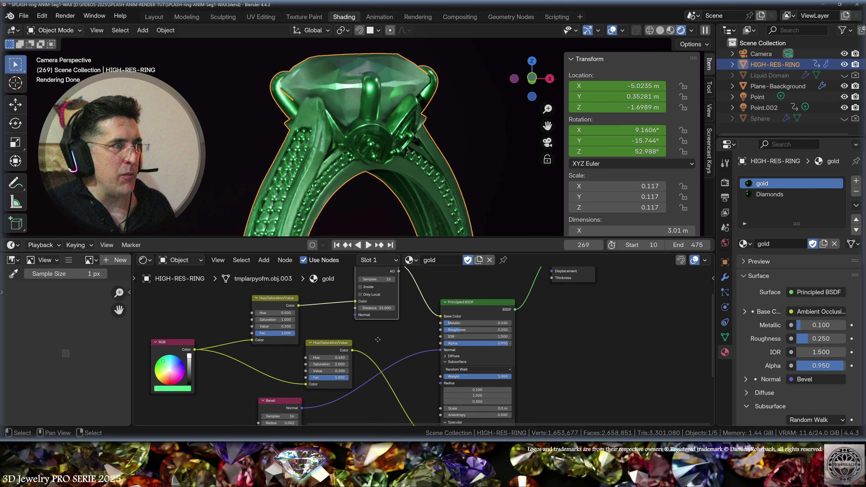
scroll(385, 343, "up", 1)
middle_click_drag(379, 320, 427, 280)
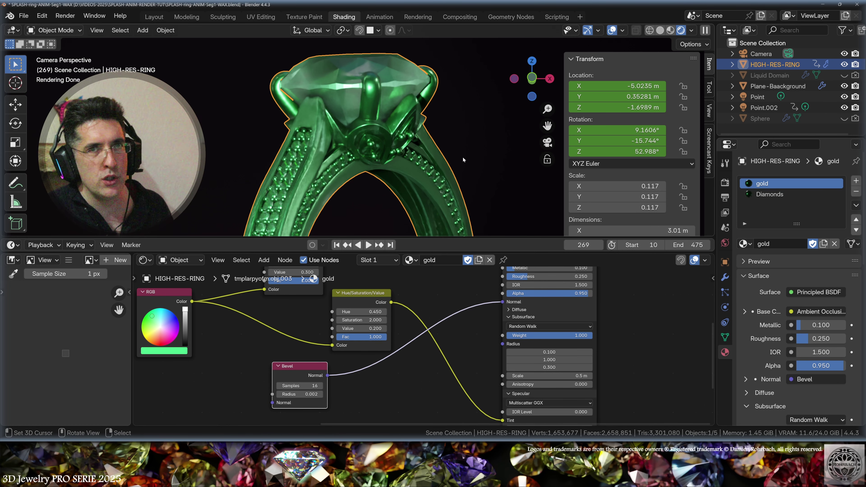
middle_click_drag(530, 323, 491, 318)
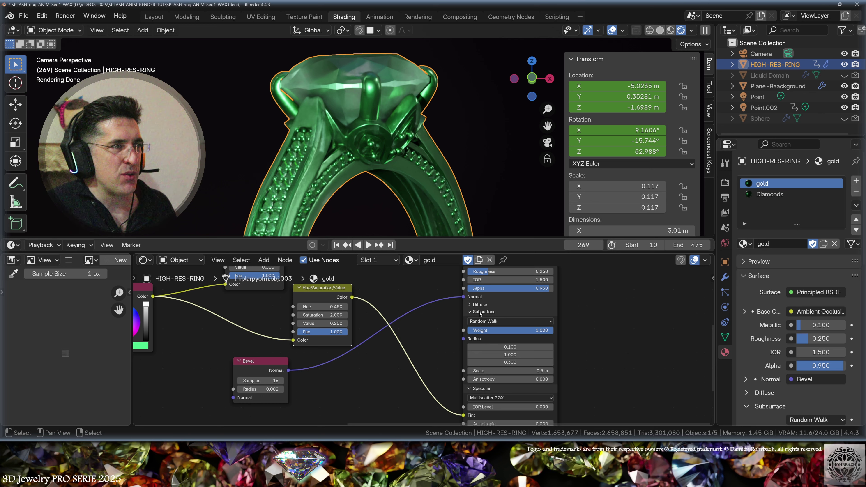
middle_click_drag(591, 356, 589, 344)
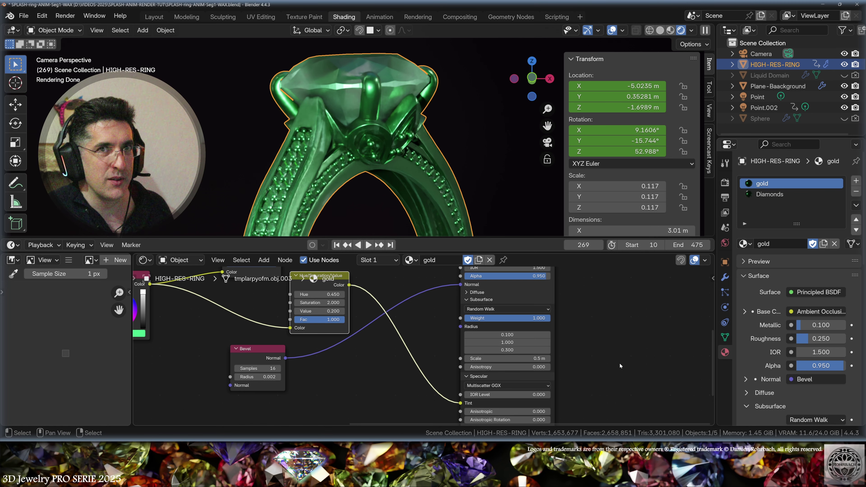
middle_click_drag(325, 318, 383, 318)
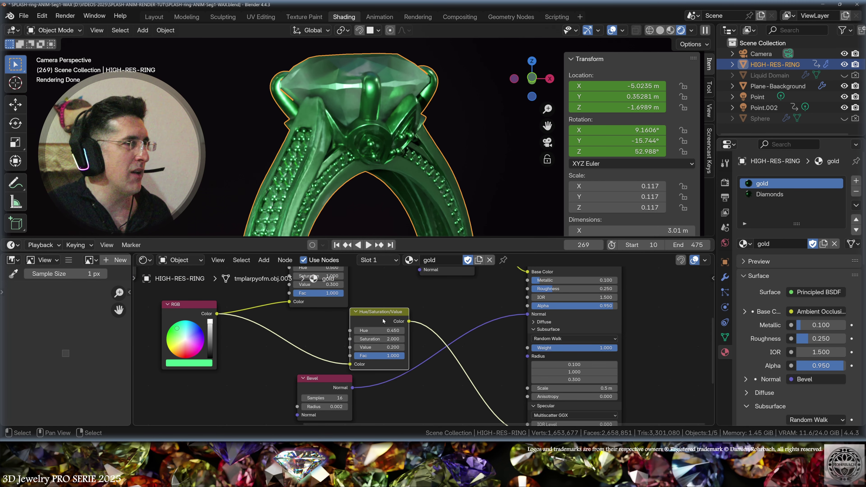
middle_click_drag(458, 328, 386, 292)
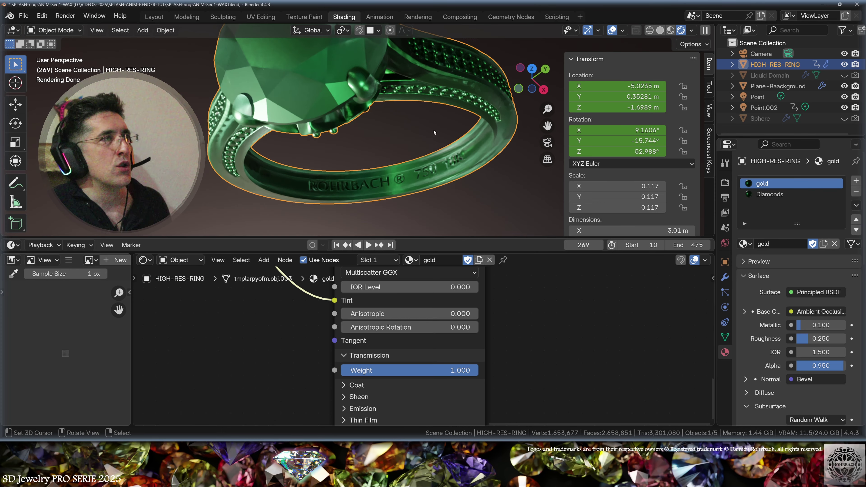
Step: Inspect the wax ring's inner band, and compare the Shadow Caustics options of Plane-Baackground and HIGH-RES-RING
mouse_move(434, 129)
middle_mouse_down()
mouse_move(438, 93)
mouse_move(443, 119)
mouse_move(437, 105)
mouse_move(434, 125)
middle_mouse_up()
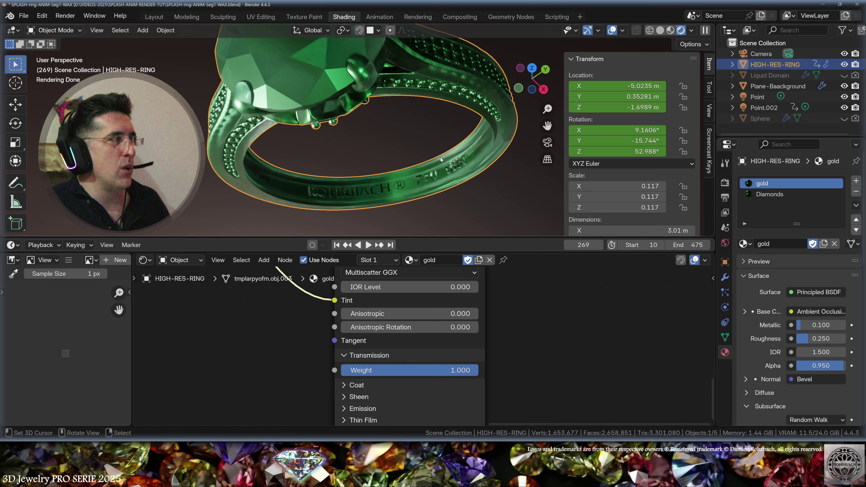
middle_click_drag(440, 159, 456, 162)
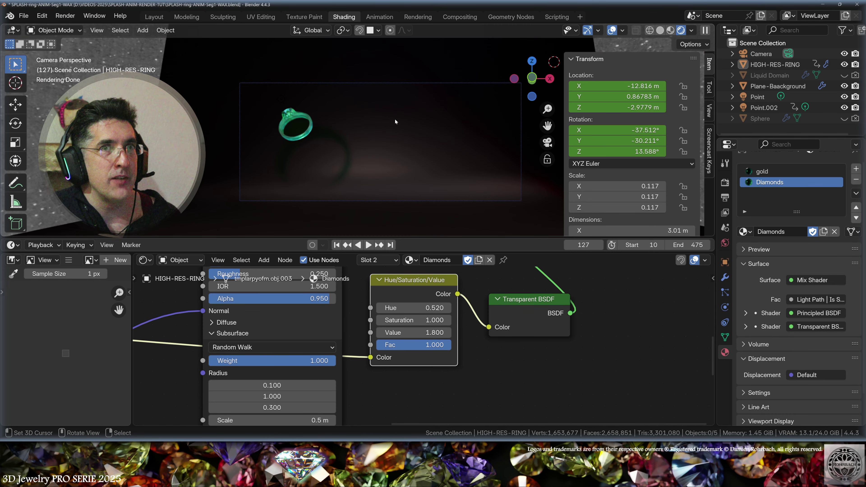
right_click(436, 115)
left_click(725, 262)
middle_click_drag(753, 312, 753, 302)
left_click_drag(716, 307, 645, 307)
scroll(786, 326, "down", 10)
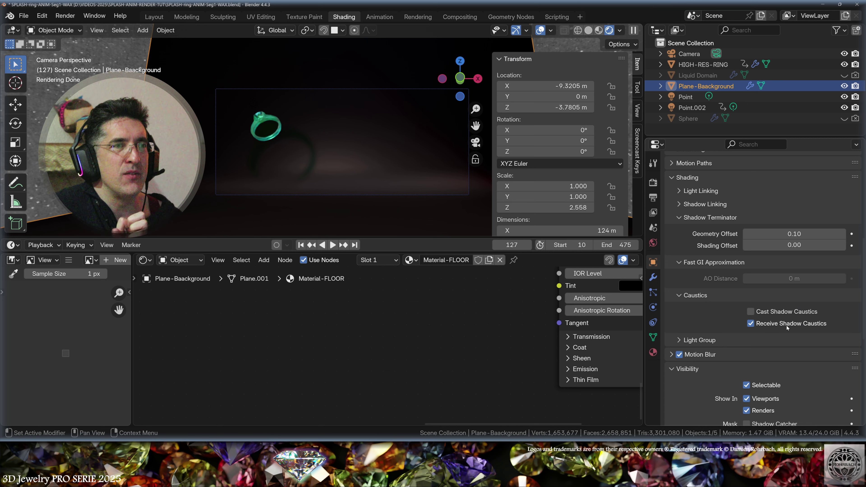
right_click(282, 126)
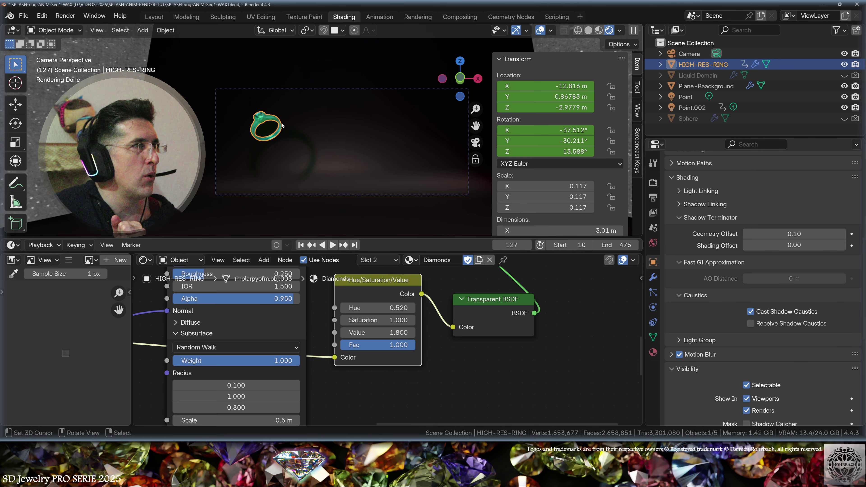
Step: Check the Shadow Caustics and emission settings of the Point and Point.002 lights
left_click(686, 97)
left_click(653, 306)
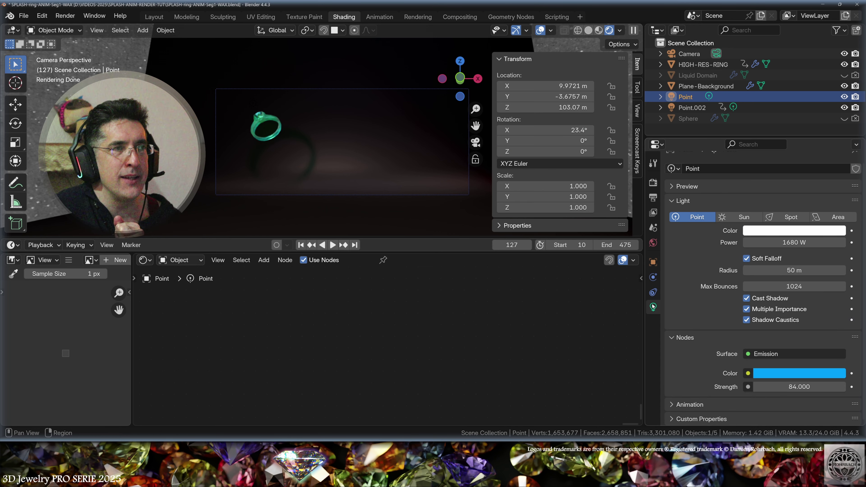
left_click(692, 108)
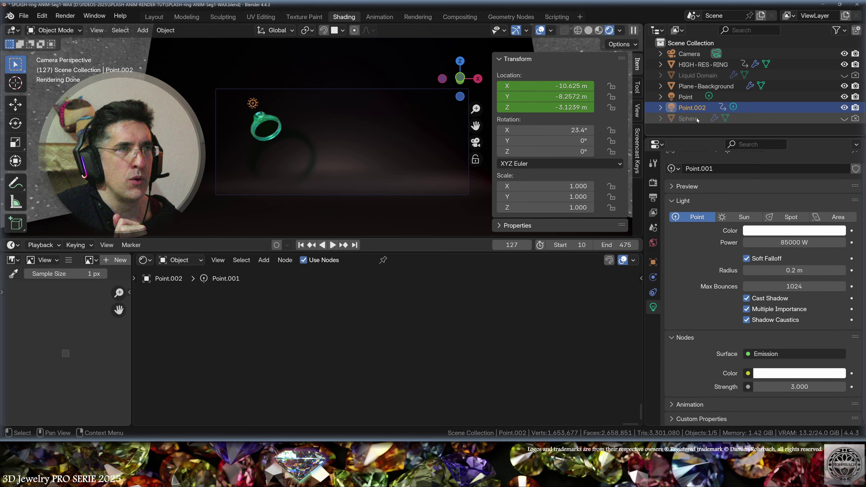
left_click(685, 97)
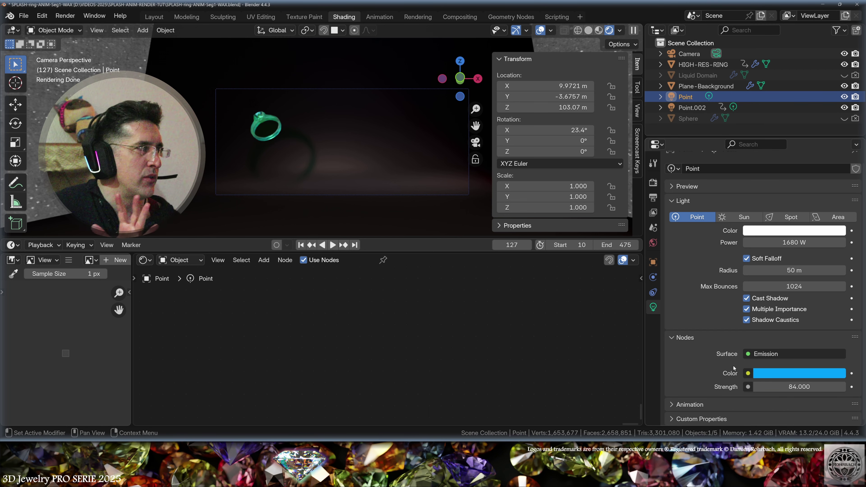
Step: Examine the ring's Diamonds material, from the Light Path and Mix Shader to the Transparent BSDF, its Hue/Saturation/Value node and the Principled BSDF
left_click(704, 64)
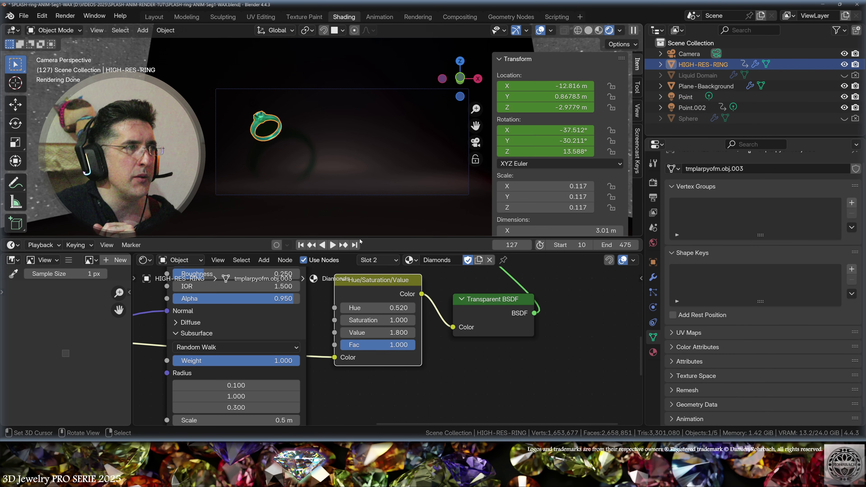
scroll(438, 313, "up", 3)
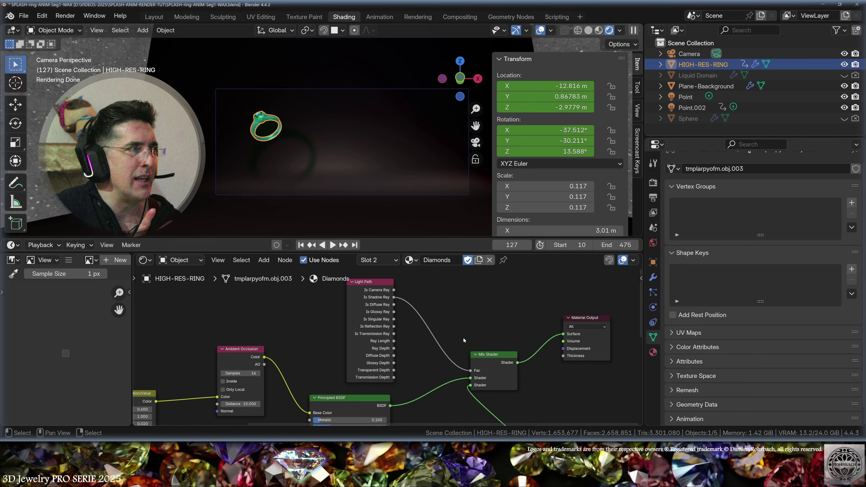
scroll(429, 342, "down", 3)
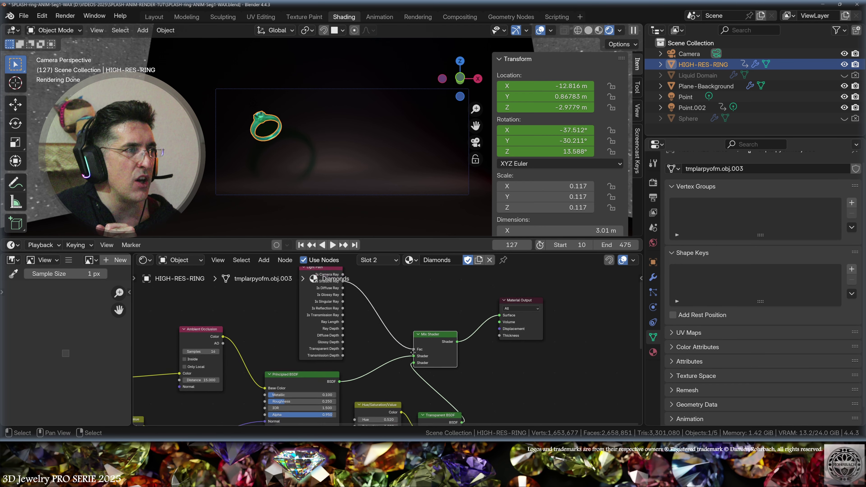
middle_click_drag(507, 351, 476, 385)
left_click_drag(406, 384, 399, 380)
middle_click_drag(246, 397, 370, 346)
scroll(370, 346, "down", 1)
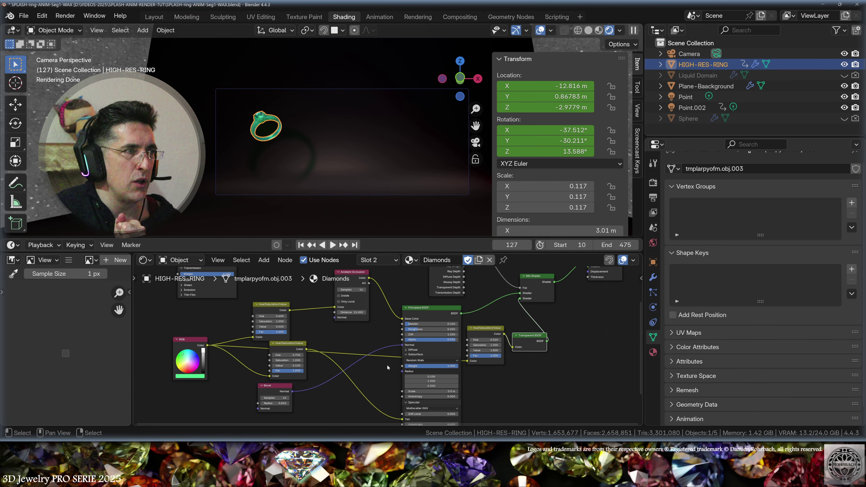
scroll(388, 367, "up", 6)
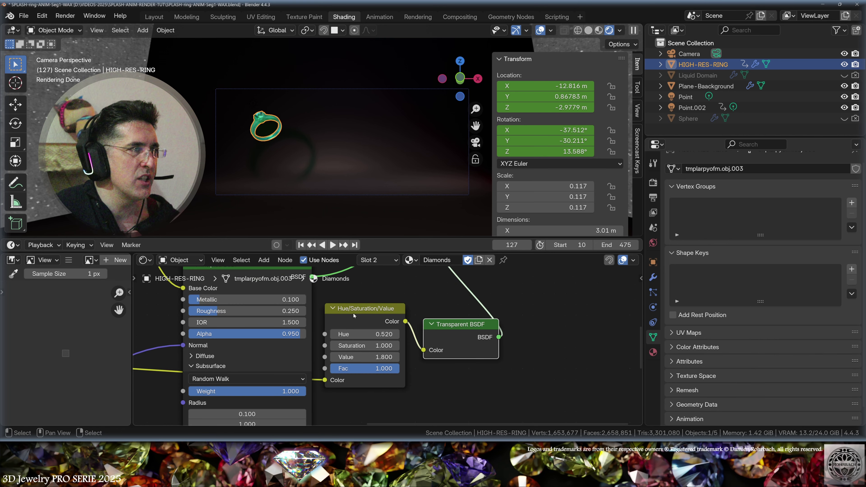
scroll(479, 369, "down", 2)
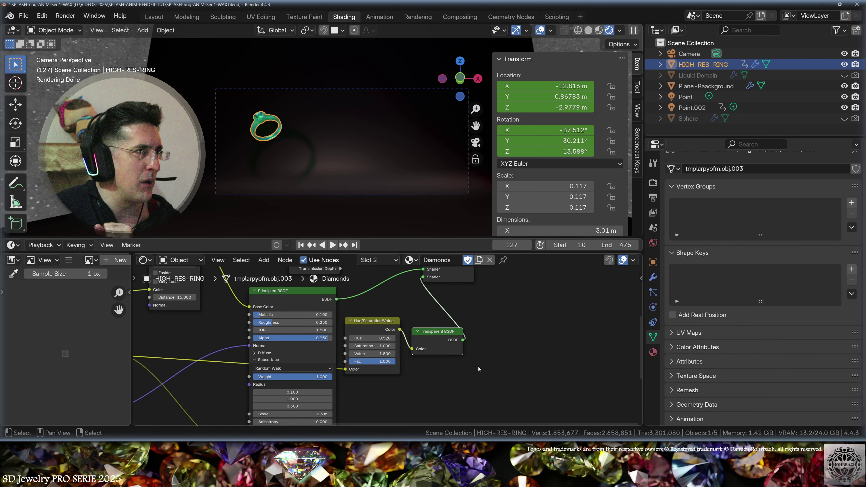
scroll(479, 369, "down", 1)
middle_click_drag(448, 331, 445, 373)
scroll(336, 363, "down", 2)
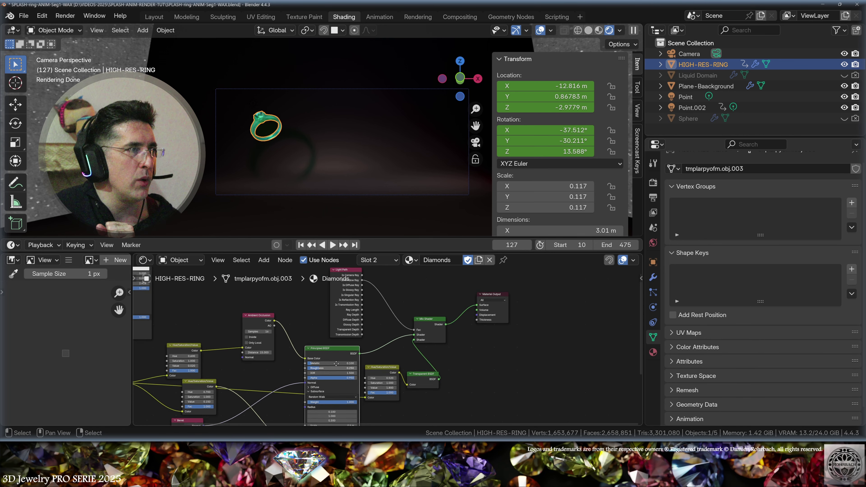
middle_click_drag(399, 346, 461, 319)
scroll(360, 355, "up", 2)
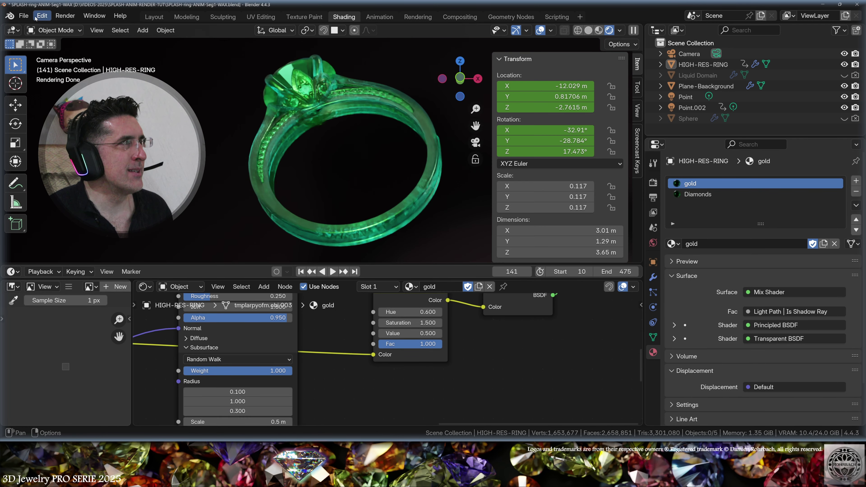
Step: Save the scene as a new file named SPLASH-ring-ANIM-Seg2-LIQUIDrender.blend
left_click(23, 16)
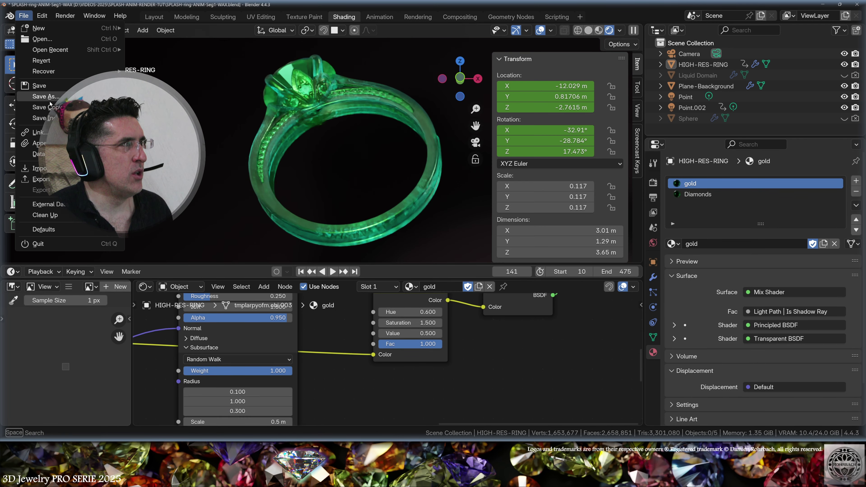
left_click(55, 97)
left_click(355, 359)
left_click_drag(366, 359, 358, 359)
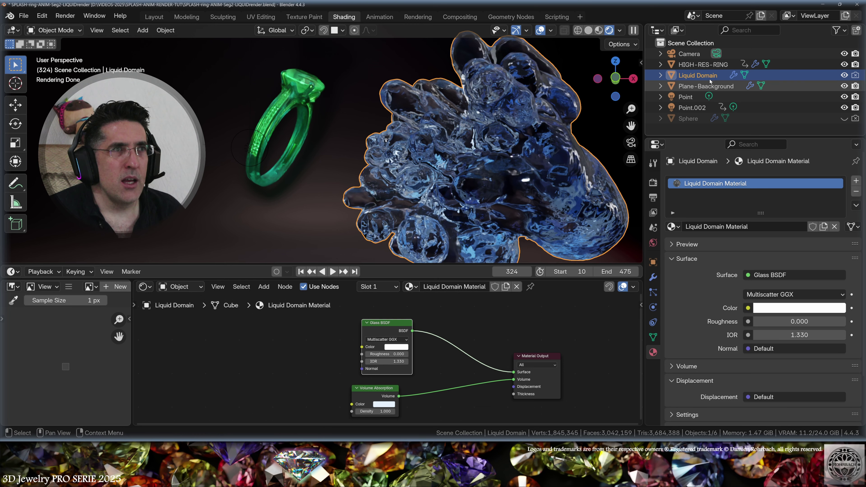
Step: Delete the Glass BSDF and Volume Absorption nodes from the Liquid Domain Material
scroll(423, 363, "up", 1)
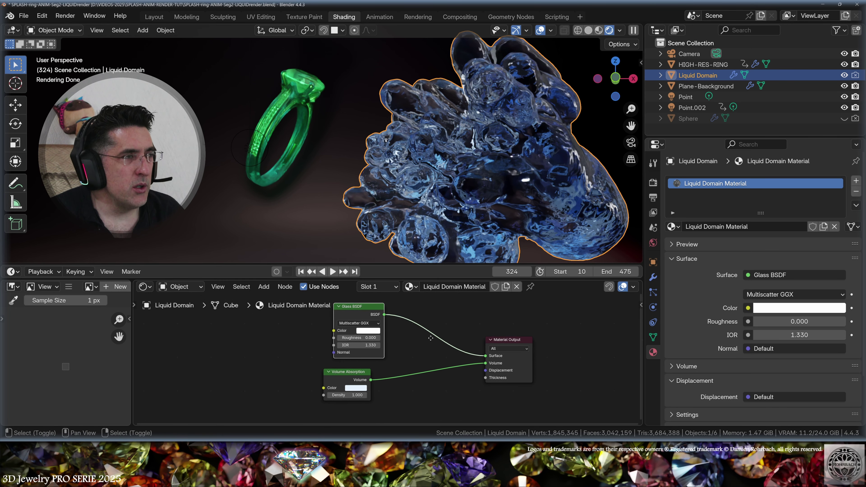
mouse_move(423, 364)
middle_mouse_down()
mouse_move(400, 344)
mouse_move(432, 350)
middle_mouse_up()
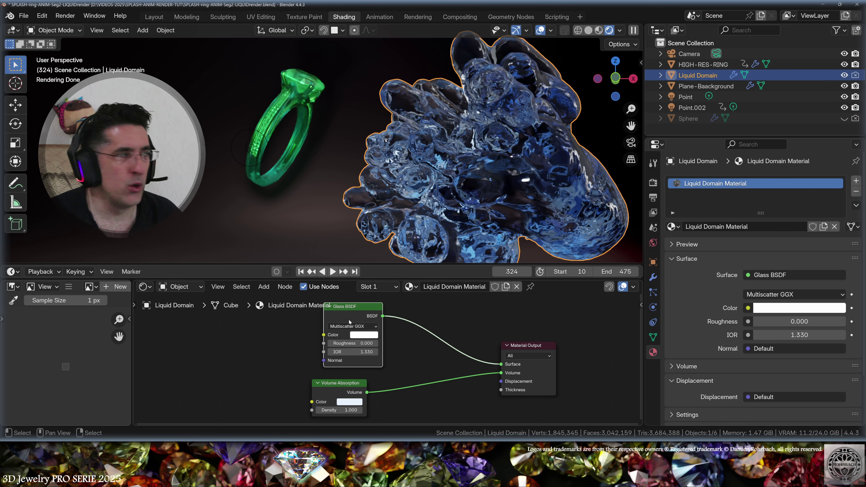
left_click(467, 311)
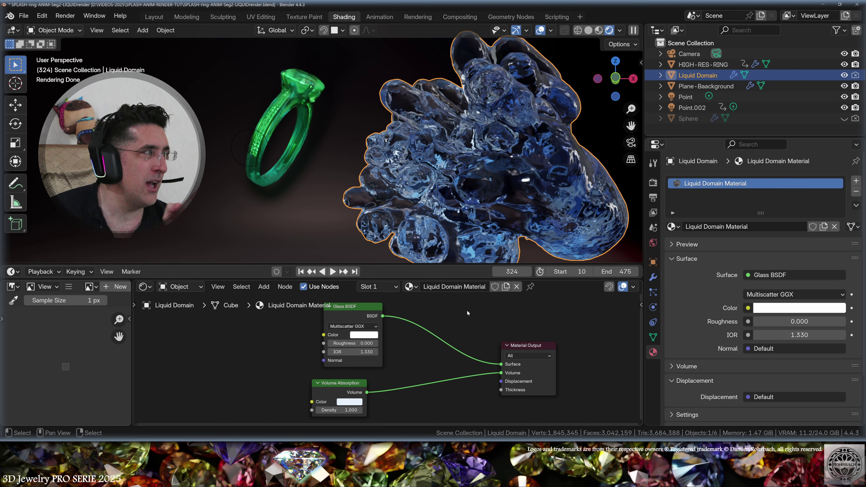
left_click(353, 363)
key("x")
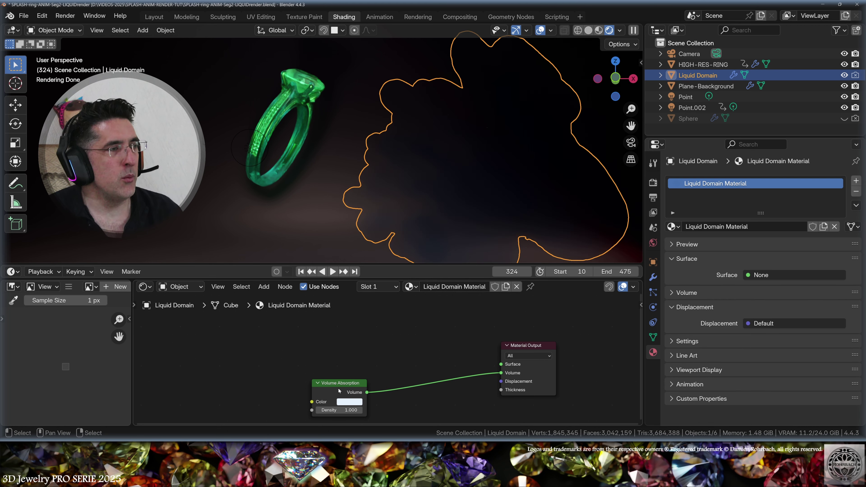
key("x")
Step: Add a Principled BSDF to the Liquid Domain Material and connect it to the Material Output's Surface
left_click(263, 287)
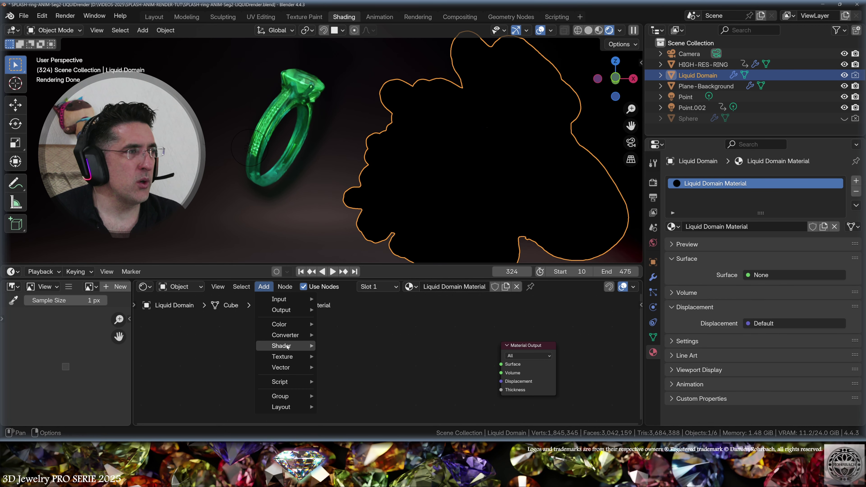
mouse_move(288, 347)
left_click(357, 227)
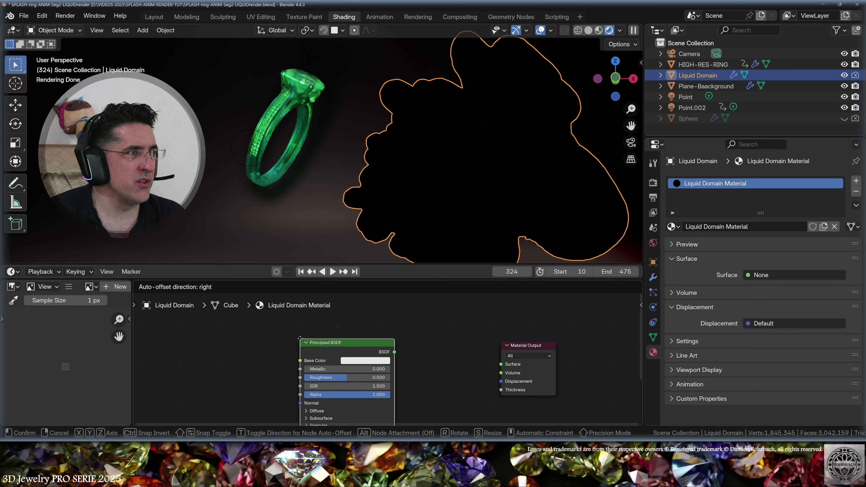
left_click(396, 354)
left_click_drag(394, 350, 501, 364)
Step: Feed the Principled BSDF's Base Color from a chain of RGB, Hue/Saturation/Value and Ambient Occlusion nodes
middle_click_drag(307, 375, 350, 358)
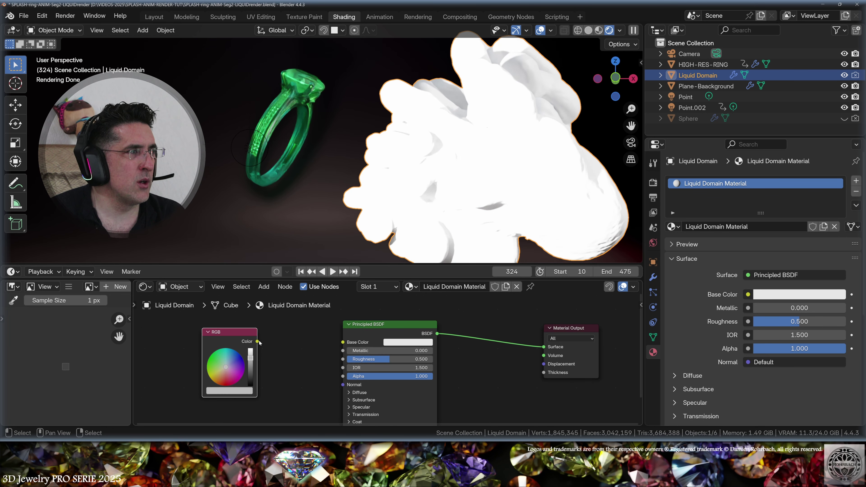
left_click_drag(257, 342, 346, 347)
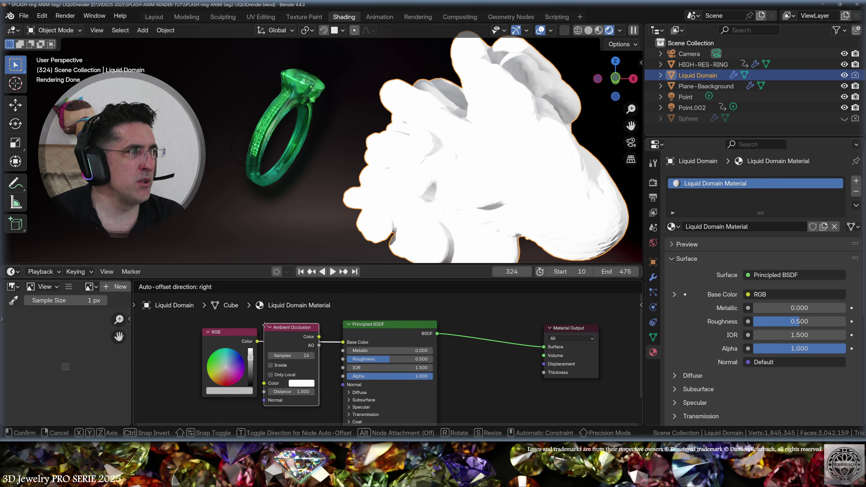
left_click(286, 372)
left_click_drag(235, 332, 174, 330)
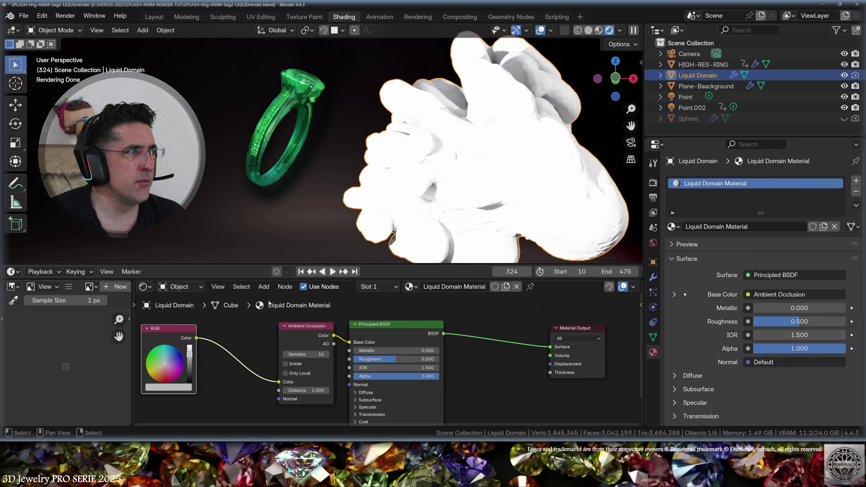
left_click(255, 382)
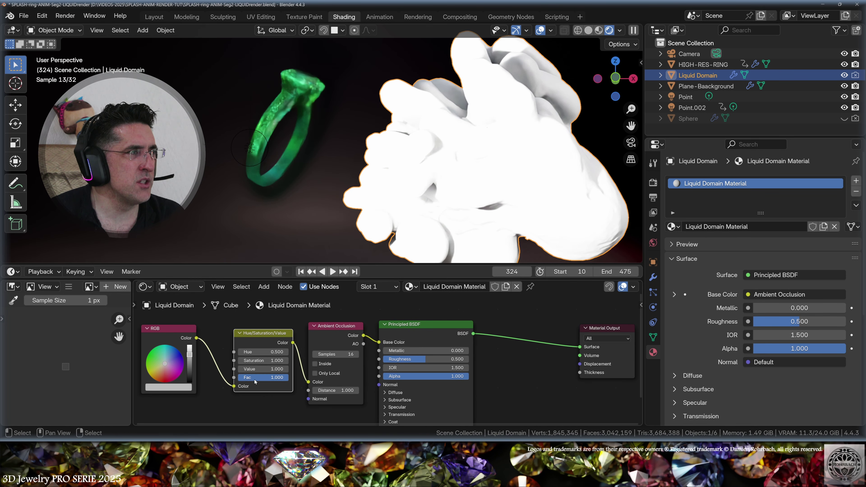
Step: Make the liquid gold with a golden RGB colour, Metallic 1, Roughness 0.05 and an Ambient Occlusion Distance of 0.75
middle_click_drag(256, 382, 339, 357)
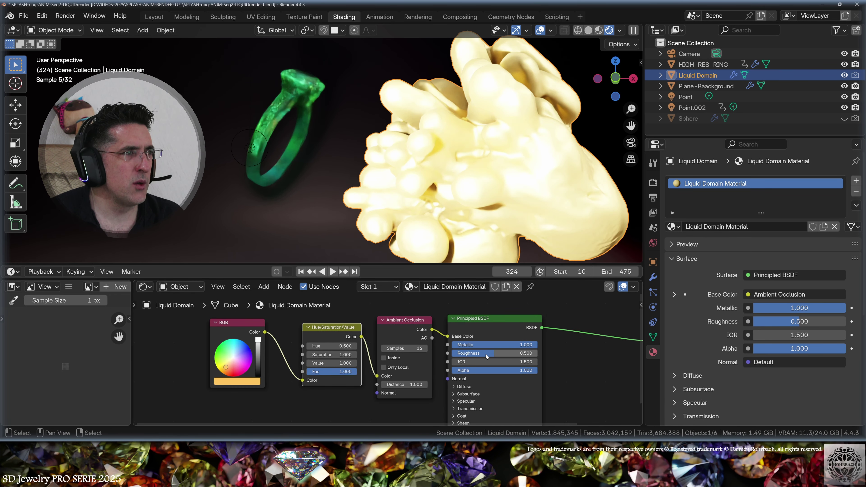
double_click(485, 354)
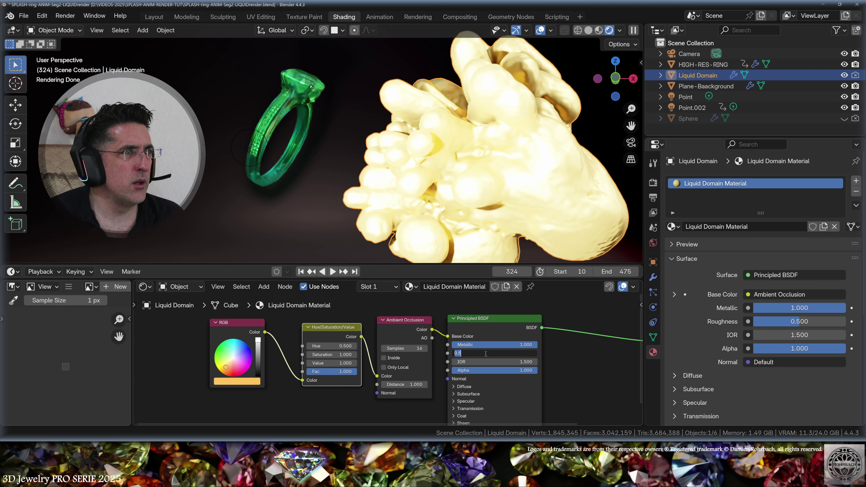
type("0.05")
key("Return")
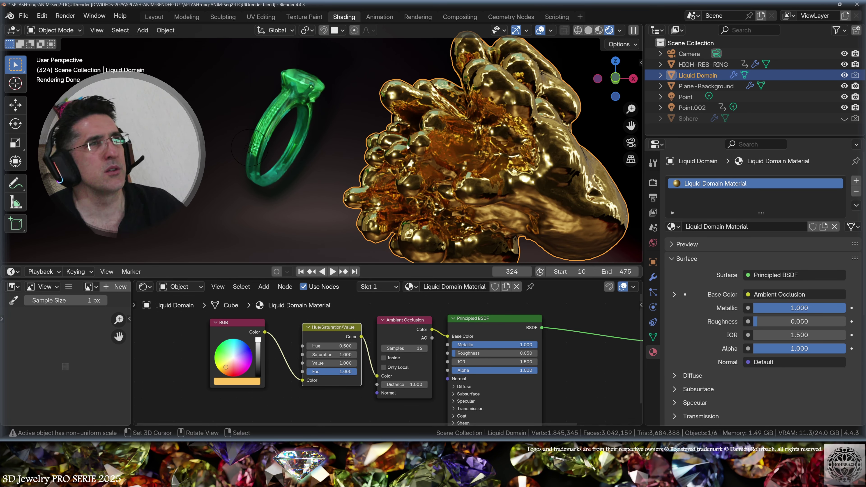
mouse_move(404, 384)
left_mouse_down()
mouse_move(427, 384)
mouse_move(396, 385)
left_mouse_up()
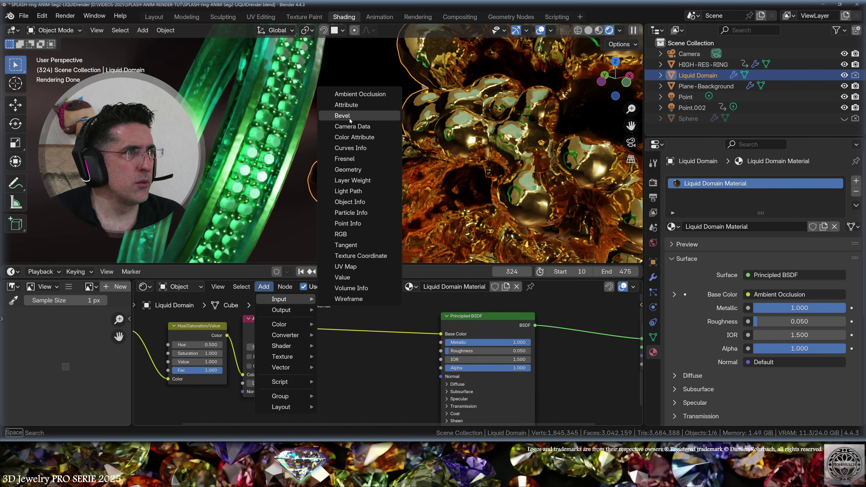
Step: Add a Bevel node and connect it to the liquid Principled BSDF's Normal input
left_click(345, 120)
left_click(328, 362)
scroll(329, 361, "up", 1)
middle_click_drag(329, 362, 307, 336)
left_click_drag(340, 336, 406, 336)
Step: Set the Bevel node's Radius to 0.075 and save the file
left_click_drag(307, 348, 338, 358)
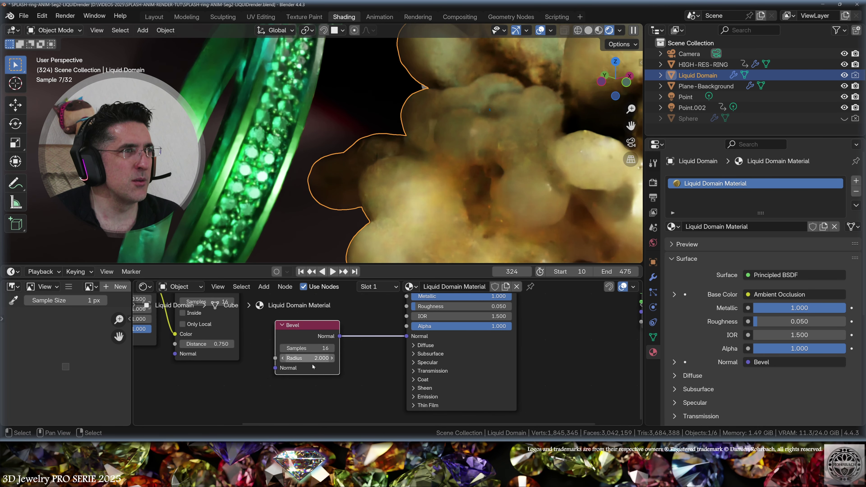
left_click(314, 359)
type(".2")
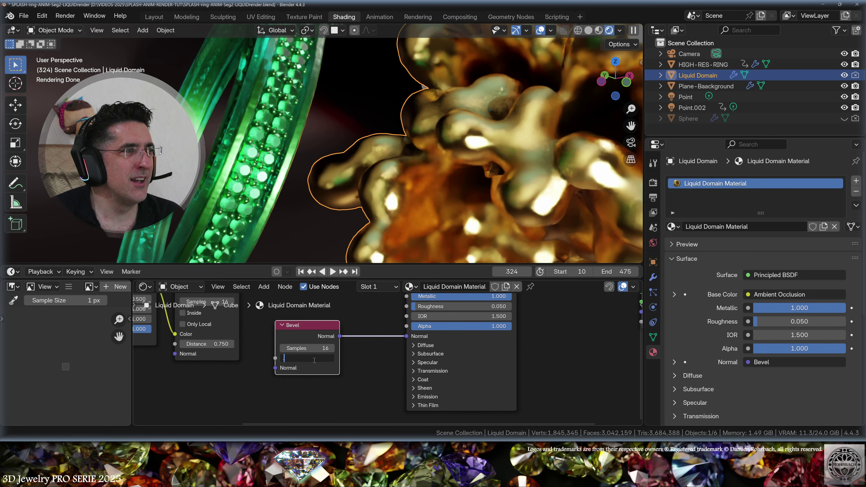
key("Return")
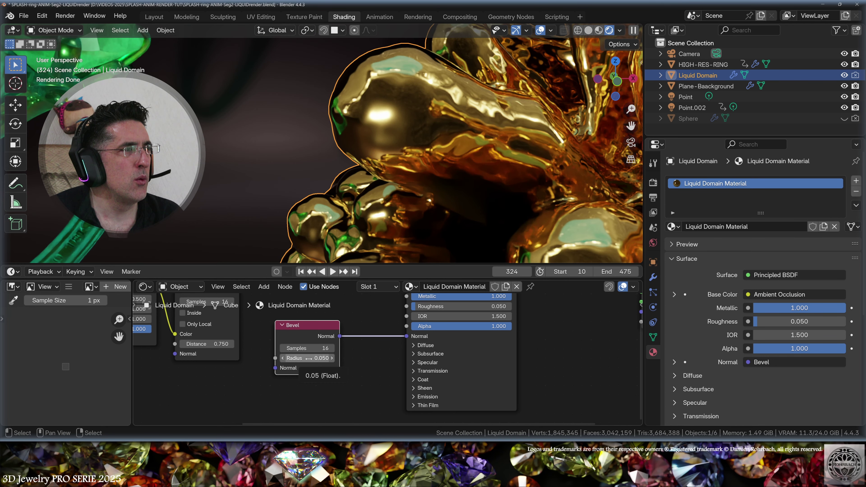
double_click(309, 358)
type(".075")
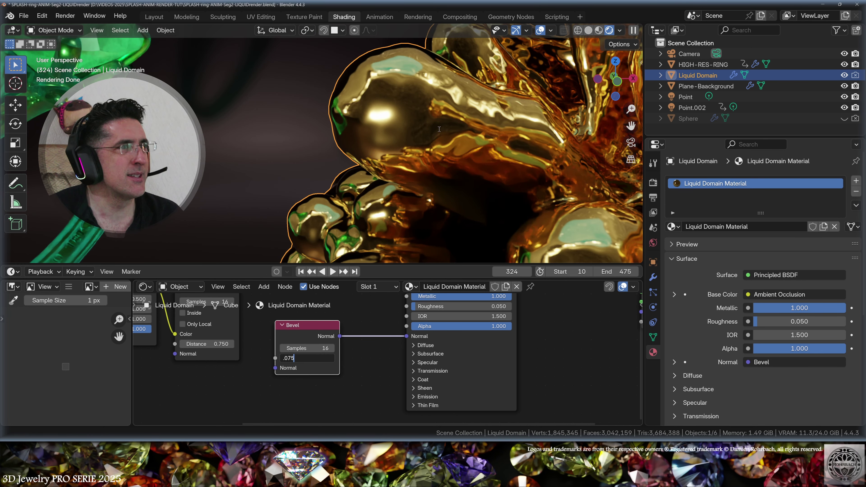
key("Return")
key("ctrl+s")
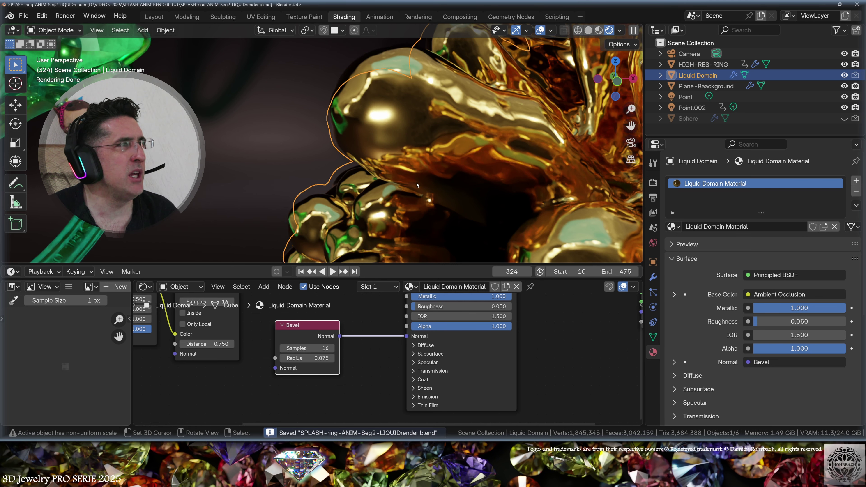
Step: Add a Voronoi Texture node and connect its Distance output to the Bevel node's Normal input
middle_click_drag(416, 182, 423, 181)
middle_click_drag(341, 375, 455, 369)
left_click(264, 287)
left_click(348, 332)
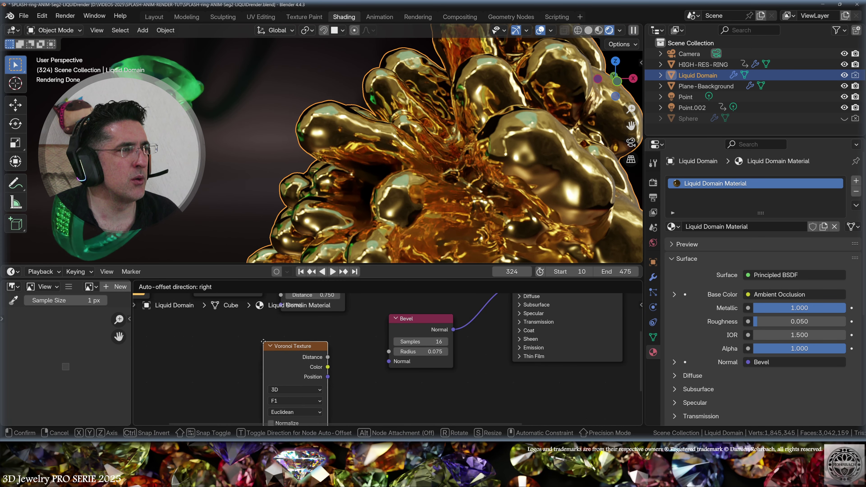
left_click(310, 365)
left_click_drag(325, 355, 389, 361)
Step: Insert a Bump node between the Voronoi Texture and the Bevel, with the Voronoi Distance driving the Bump's Height
left_click(264, 286)
mouse_move(283, 355)
left_click(341, 281)
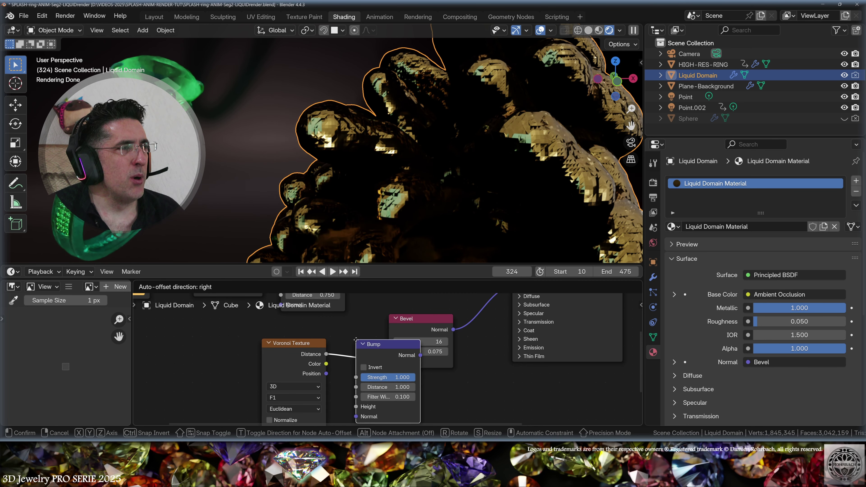
left_click(356, 340)
Step: Add Texture Coordinate and Mapping nodes, feeding the Generated coordinates through Mapping into the Voronoi Texture's Vector
mouse_move(221, 386)
middle_mouse_down()
mouse_move(235, 363)
mouse_move(212, 377)
middle_mouse_up()
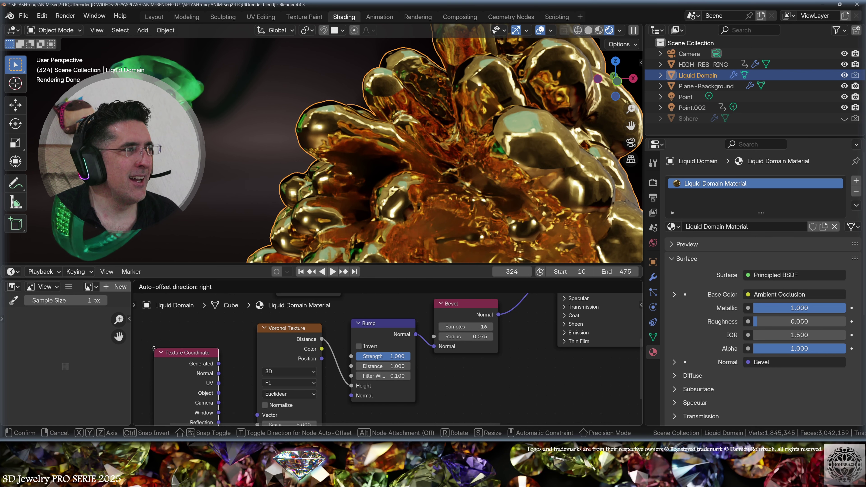
left_click(319, 329)
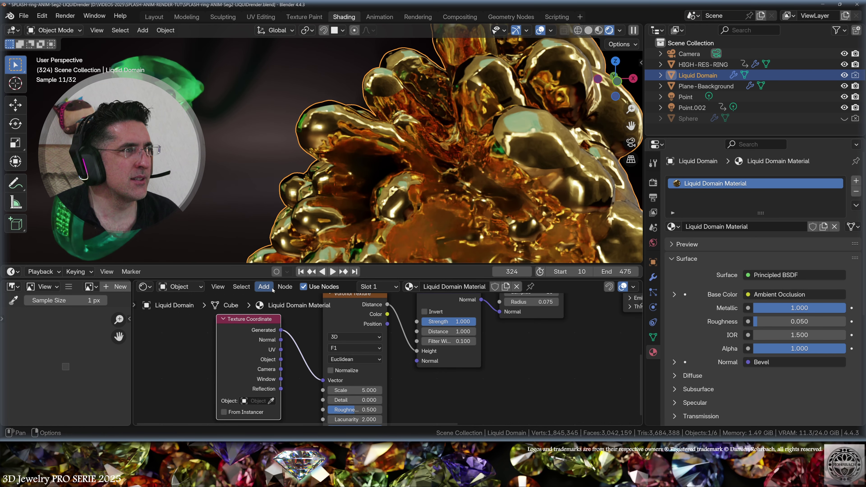
left_click(264, 287)
mouse_move(280, 368)
left_click(346, 303)
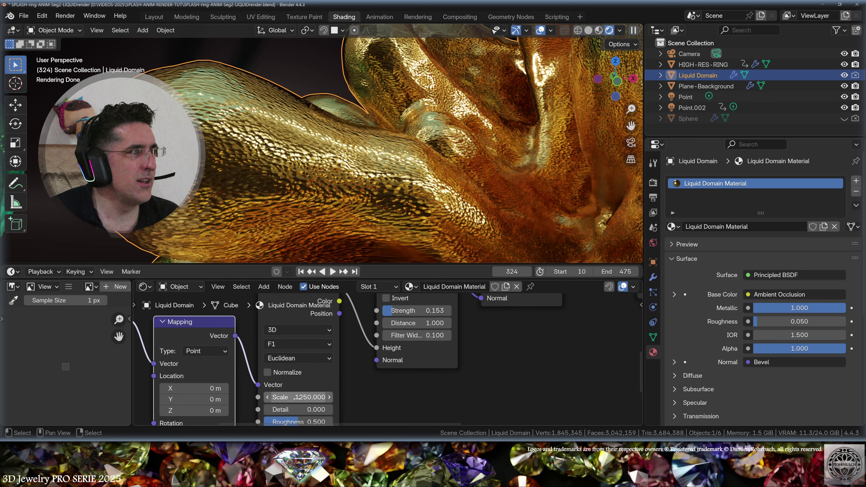
Step: Refine the bump pattern with Mapping Scale 2, 2, 3 and Voronoi Scale 1680, and save the file
scroll(413, 382, "up", 2, "shift")
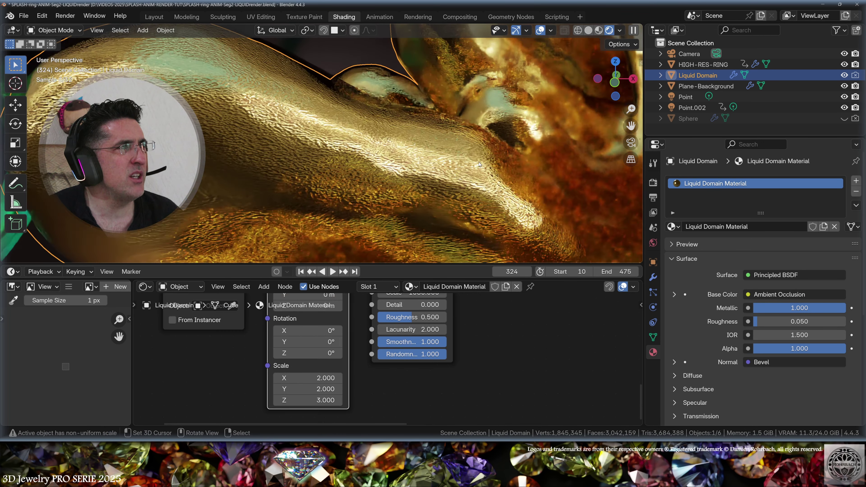
key("ctrl+s")
scroll(464, 164, "down", 6)
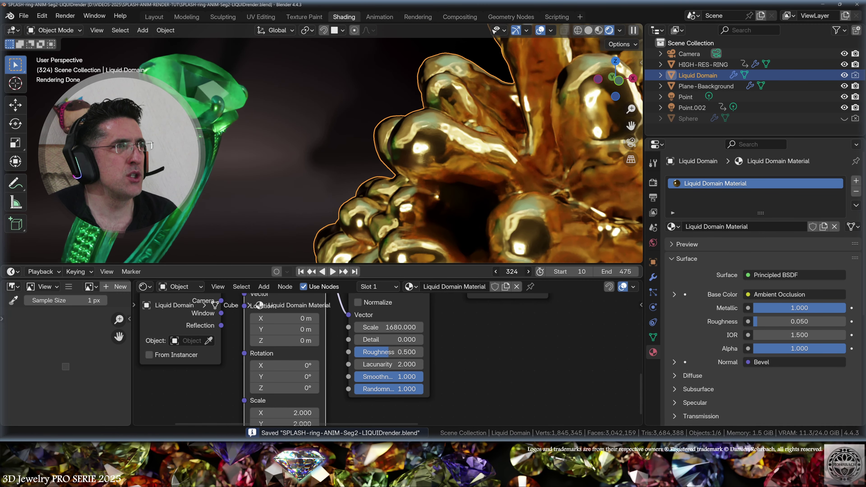
Step: Move to frame 345 and step back to frame 331 to examine the gold liquid's surface
mouse_move(511, 271)
left_mouse_down()
mouse_move(562, 271)
mouse_move(528, 271)
left_mouse_up()
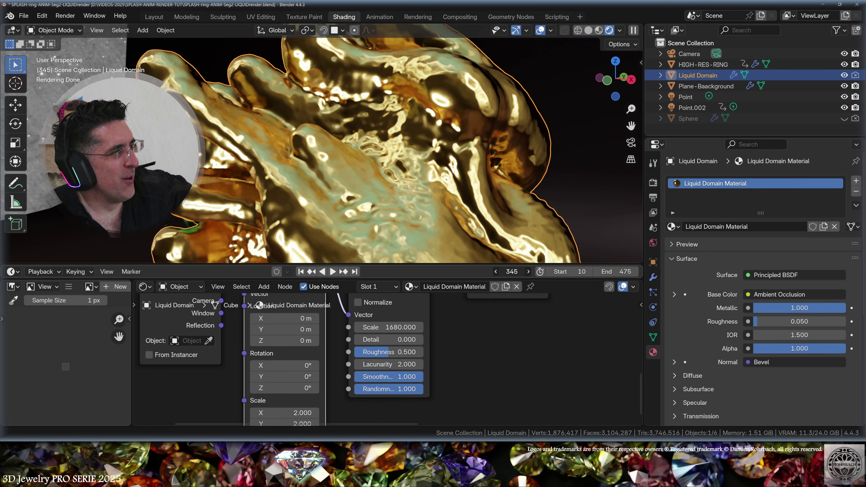
key("Left")
key("Left")
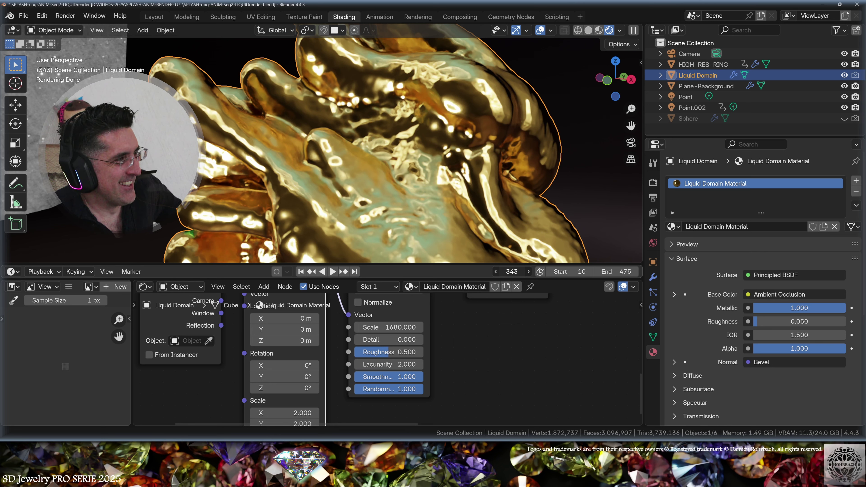
key("Left")
key("Left")
key("Left")
key("Left")
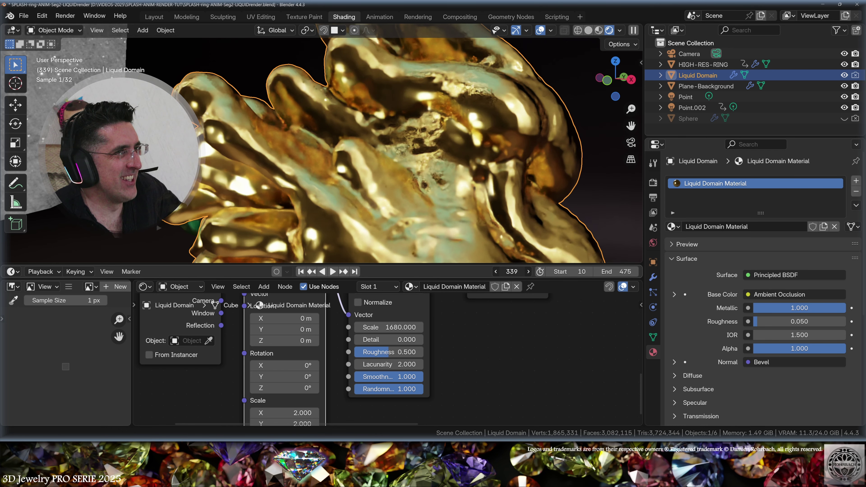
key("Left")
key("Left")
key("Left")
key("Left")
key("Left")
key("Left")
key("Left")
key("Left")
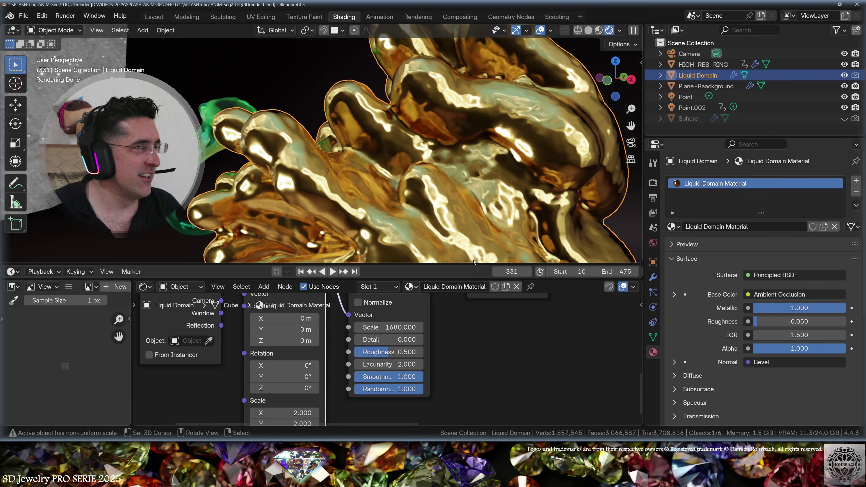
Step: Scrub ahead to the end of the splash and set the output's End frame to 540
left_click_drag(512, 271, 518, 271)
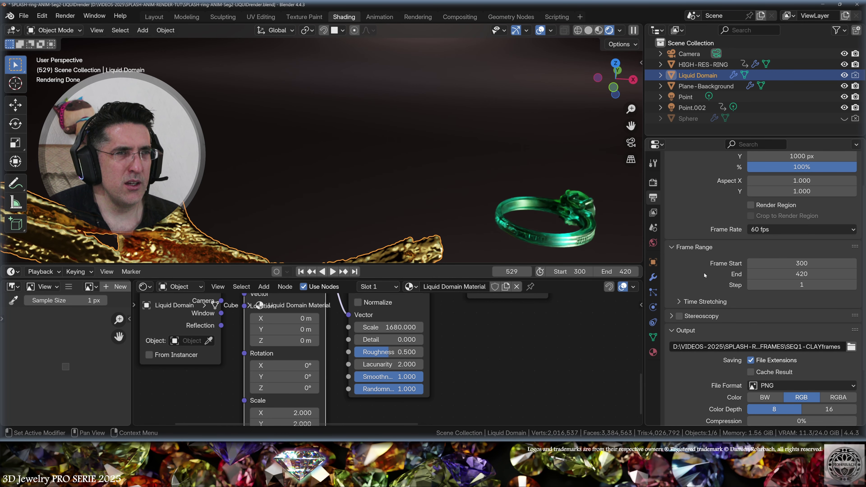
left_click(795, 274)
type("540")
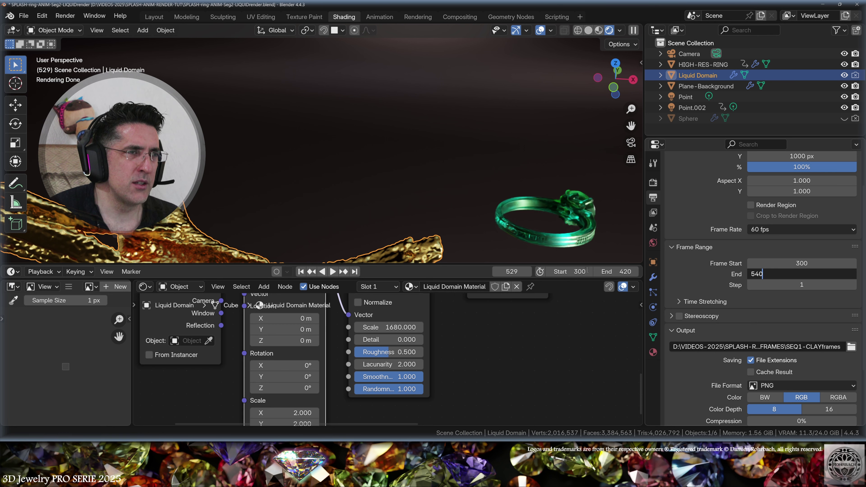
key("Return")
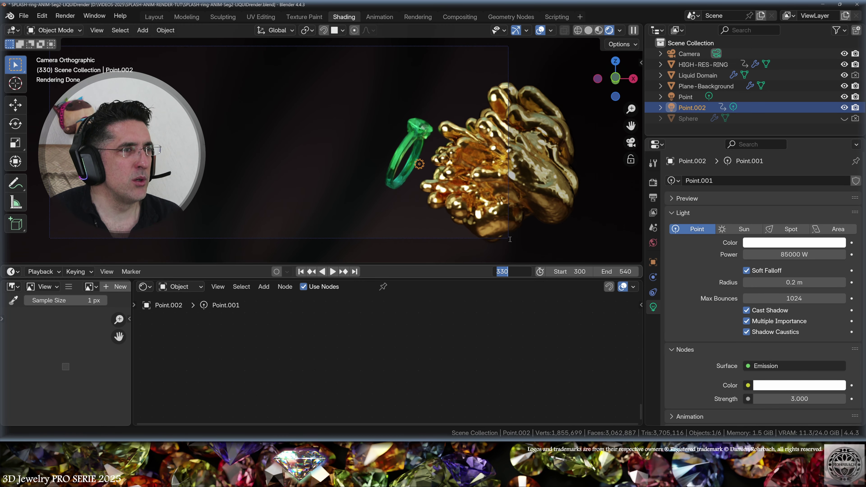
Step: Test the camera framing at frame 300 and shift the camera along X to -9.8301 m
key("Return")
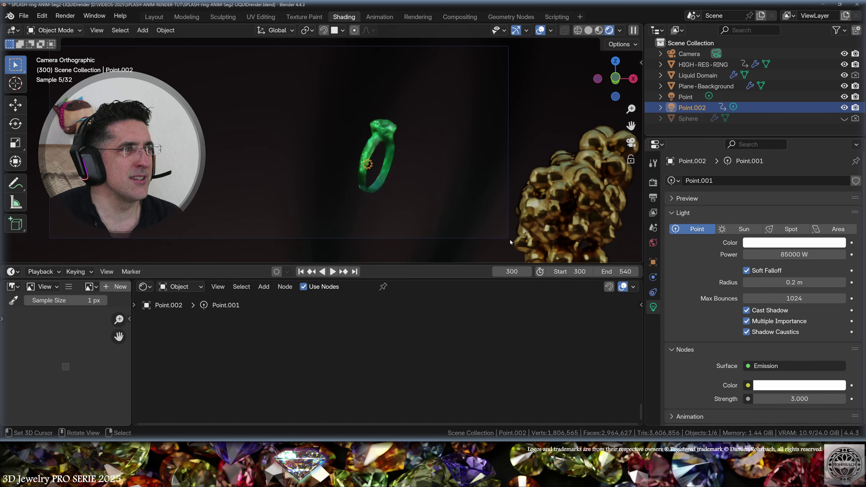
key("n")
left_click_drag(546, 86, 526, 86)
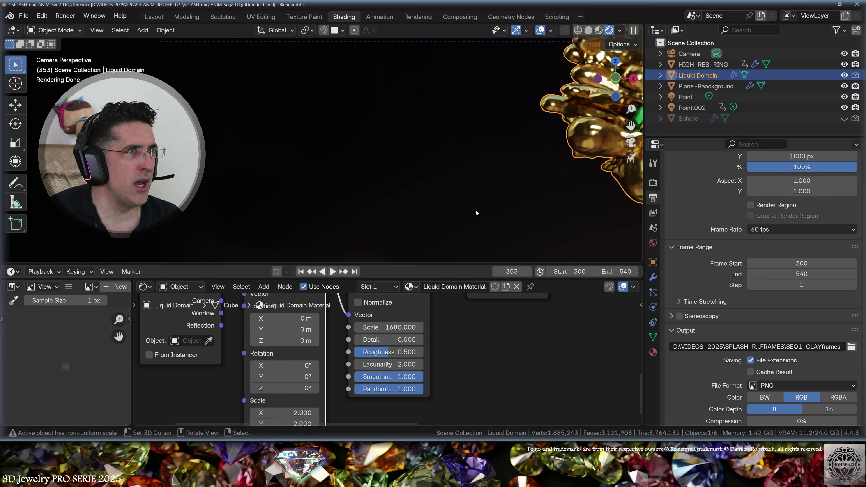
key("Home")
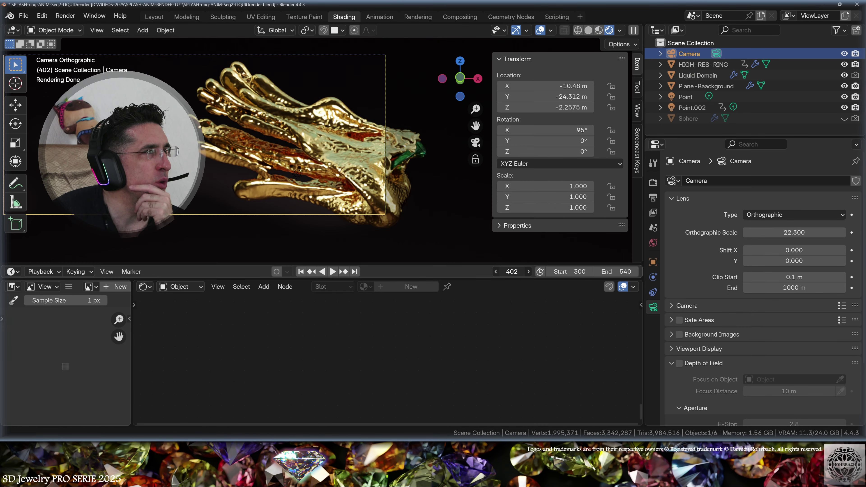
left_click_drag(512, 271, 443, 272)
left_click_drag(545, 86, 614, 86)
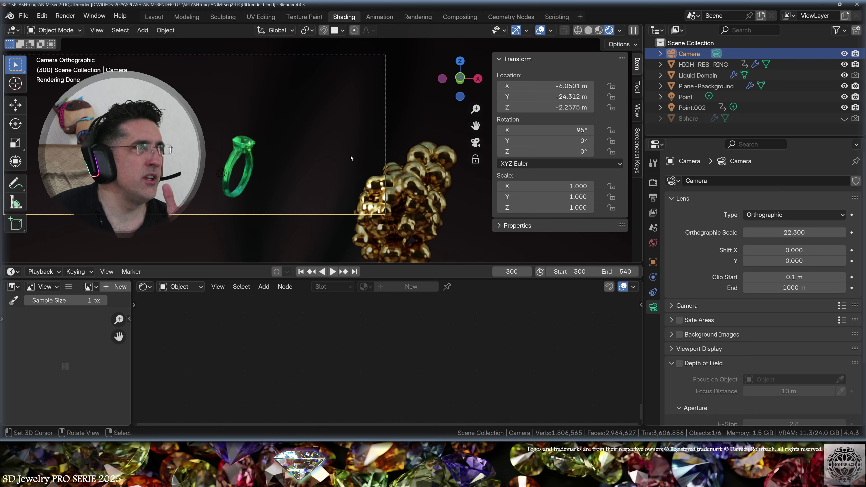
key("ctrl+z")
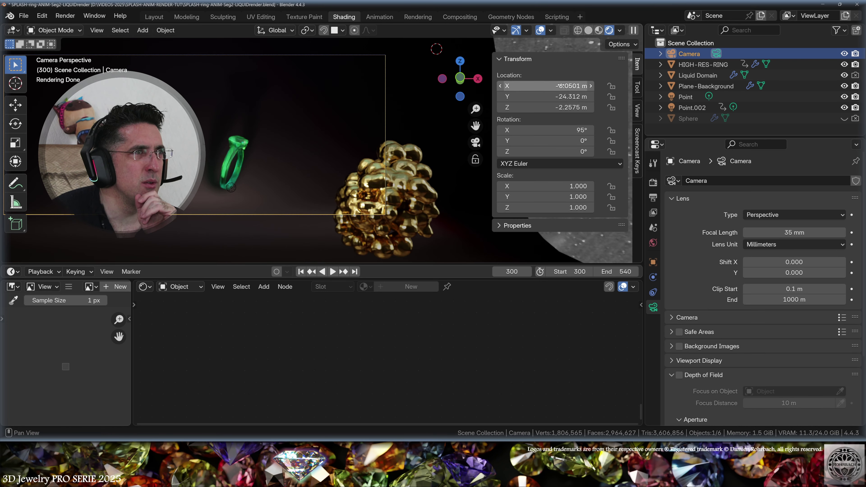
left_click_drag(561, 85, 450, 86)
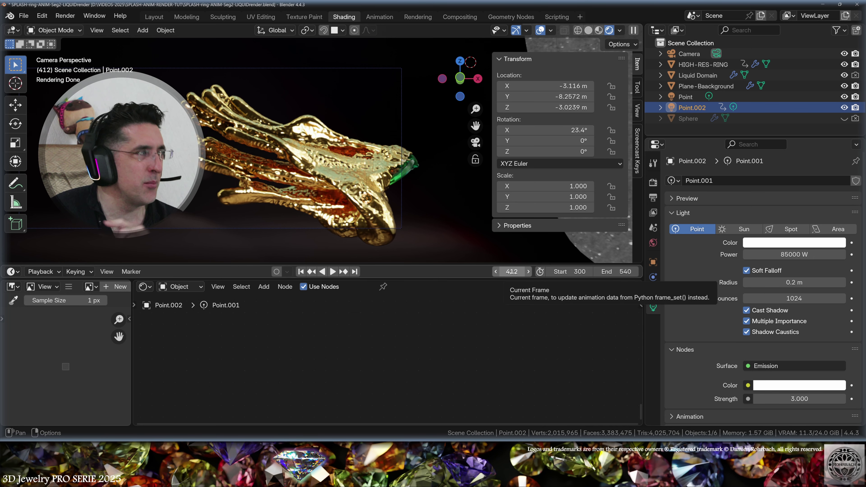
Step: Insert a keyframe on the camera's Focal Length at frame 423
mouse_move(512, 271)
left_mouse_down()
mouse_move(485, 271)
mouse_move(512, 271)
left_mouse_up()
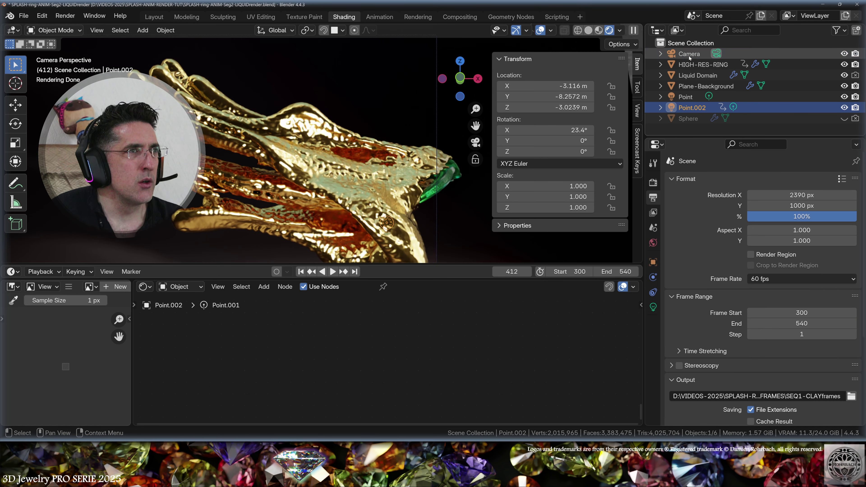
left_click(689, 53)
left_click(653, 307)
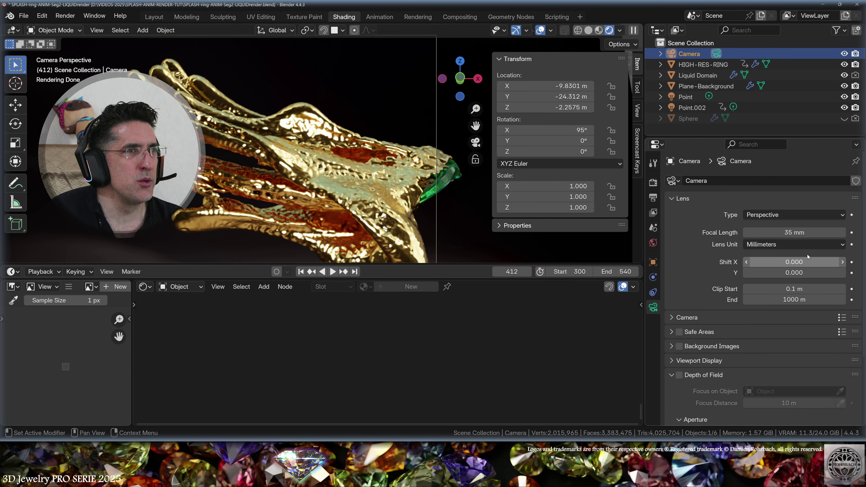
scroll(413, 203, "down", 2)
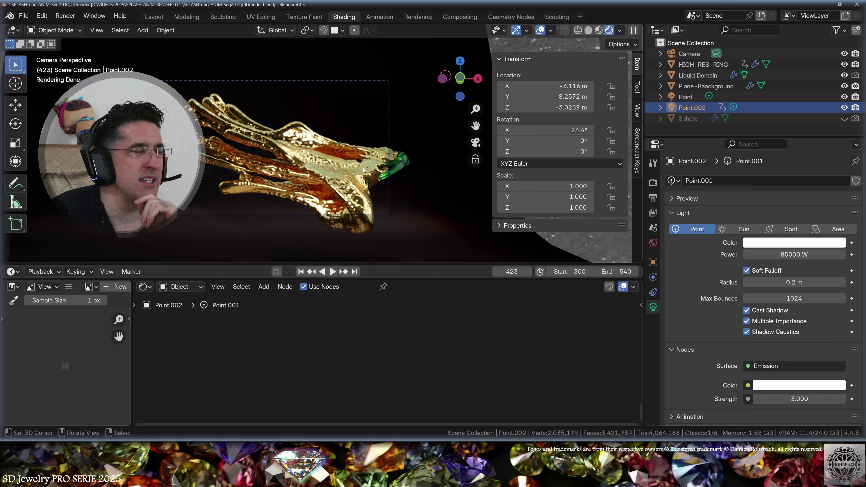
left_click(689, 54)
right_click(797, 233)
left_click(798, 235)
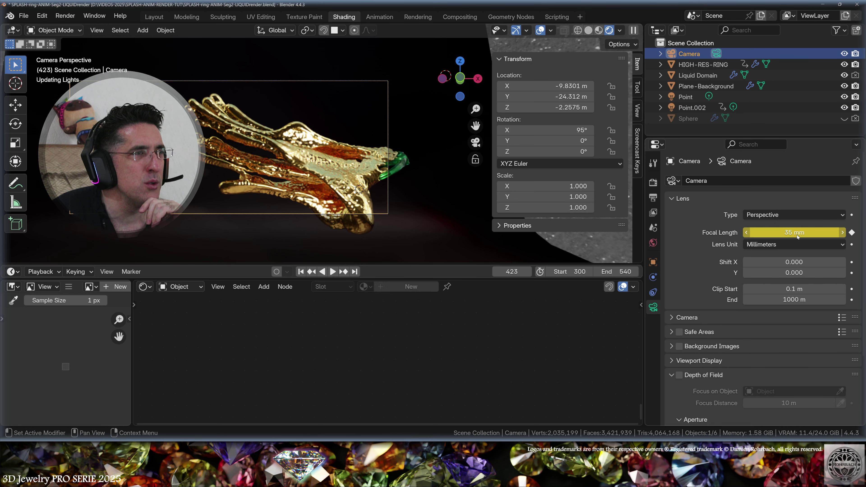
Step: Play back the splash through the camera to review the framing, and check the liquid and ring from the top view
left_click(511, 272)
type("328")
key("Return")
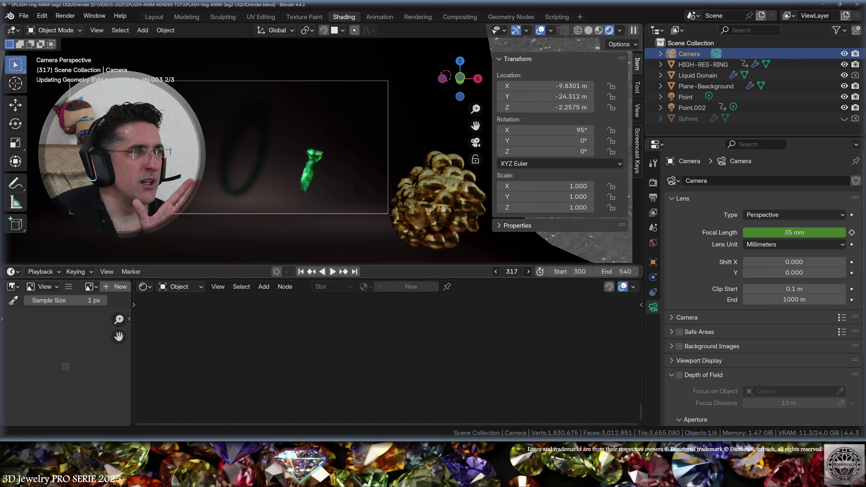
key("space")
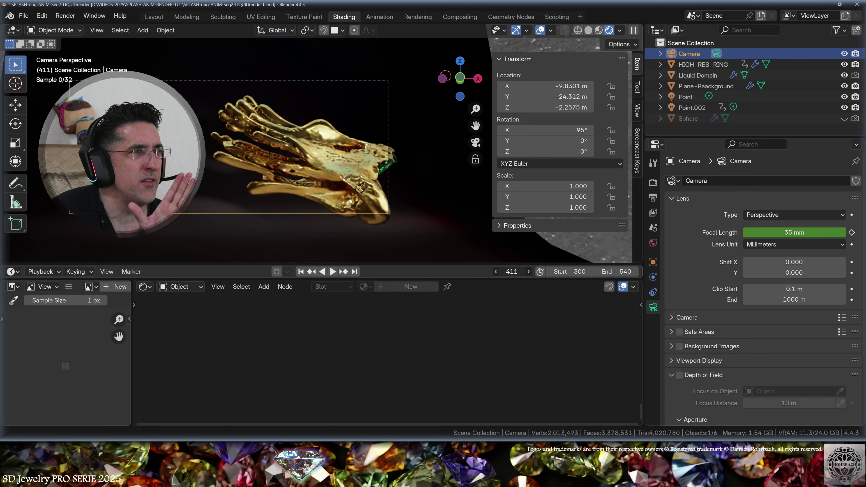
key("Escape")
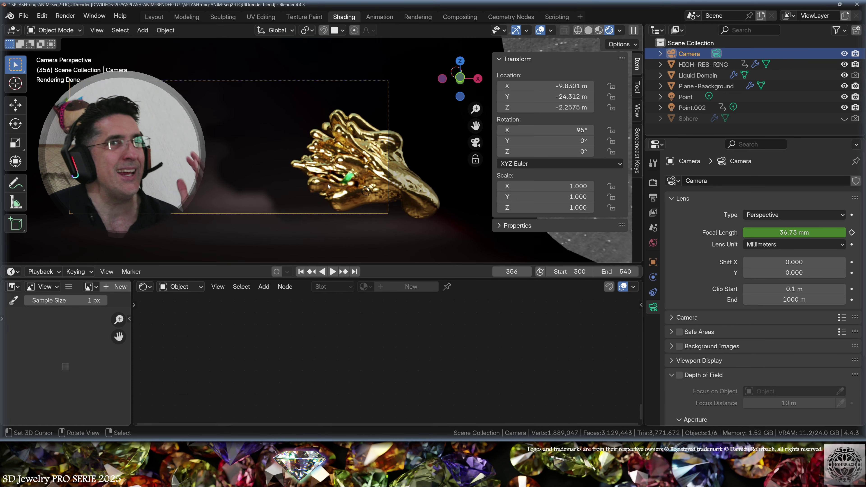
key("space")
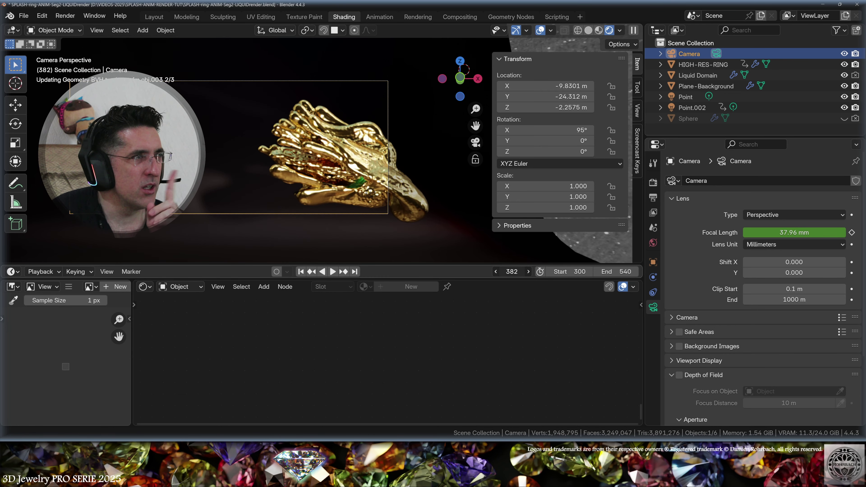
key("KP_7")
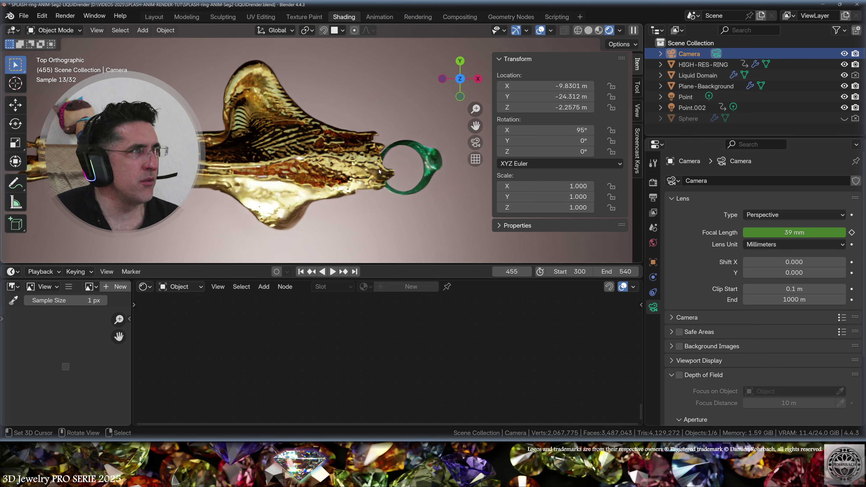
key("Escape")
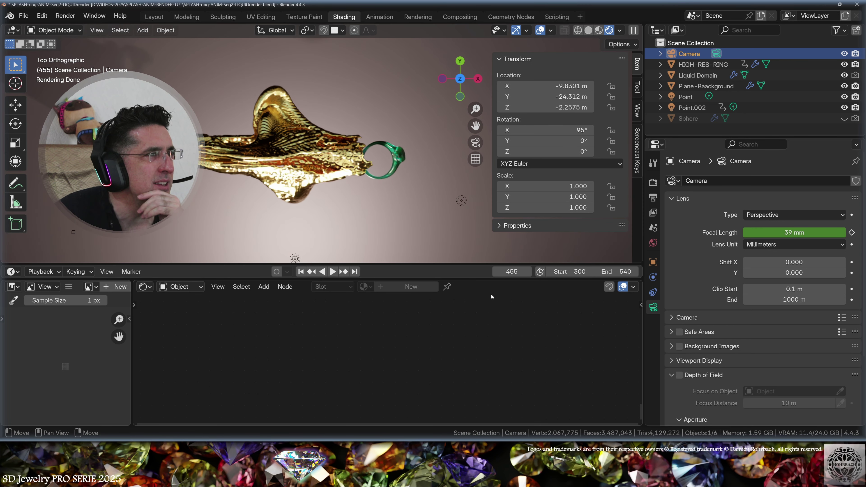
Step: Play the splash backwards from the top view, stop at frame 400, and inspect the liquid from the right and left sides
key("shift+ctrl+space")
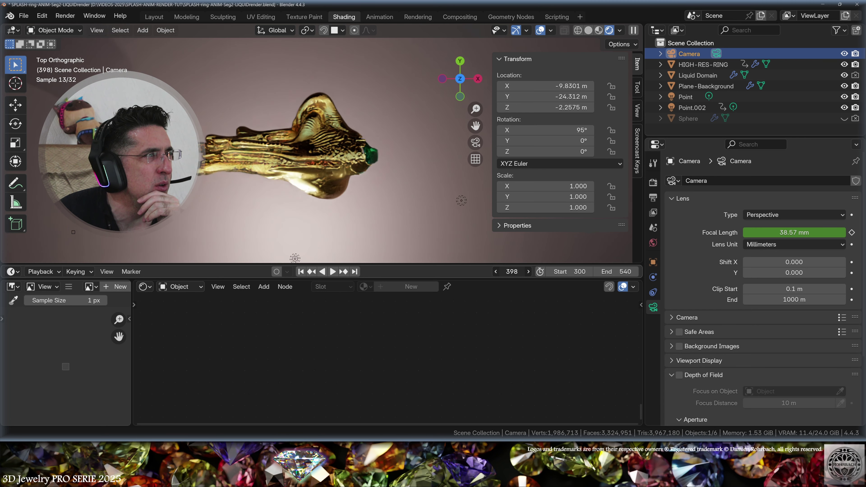
key("space")
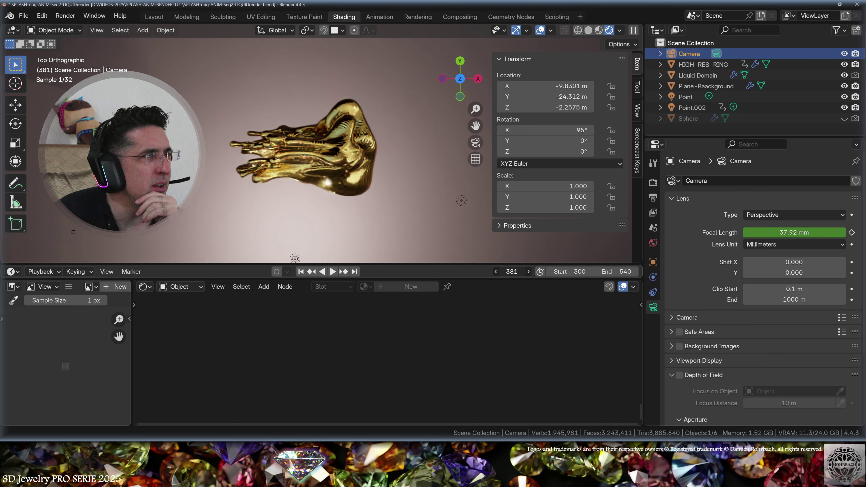
key("space")
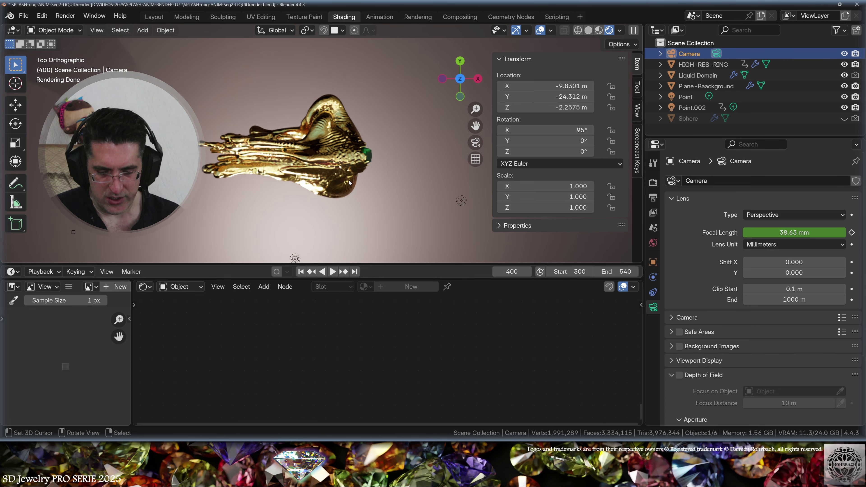
key("KP_3")
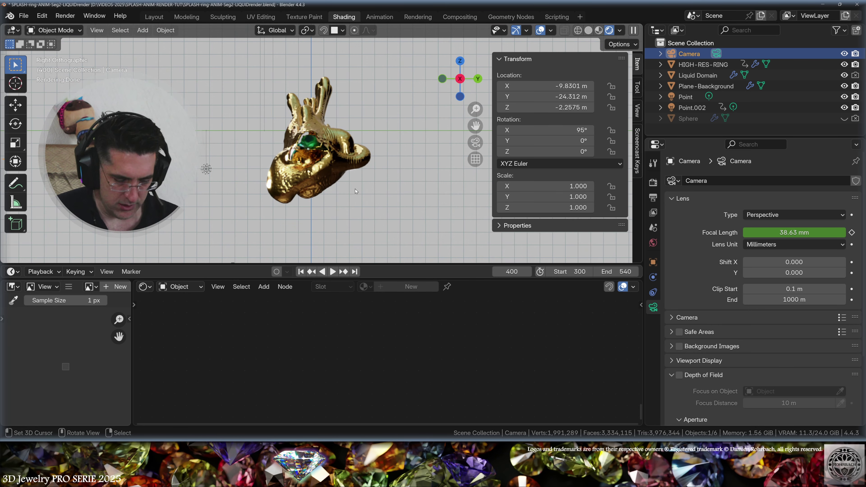
key("ctrl+KP_3")
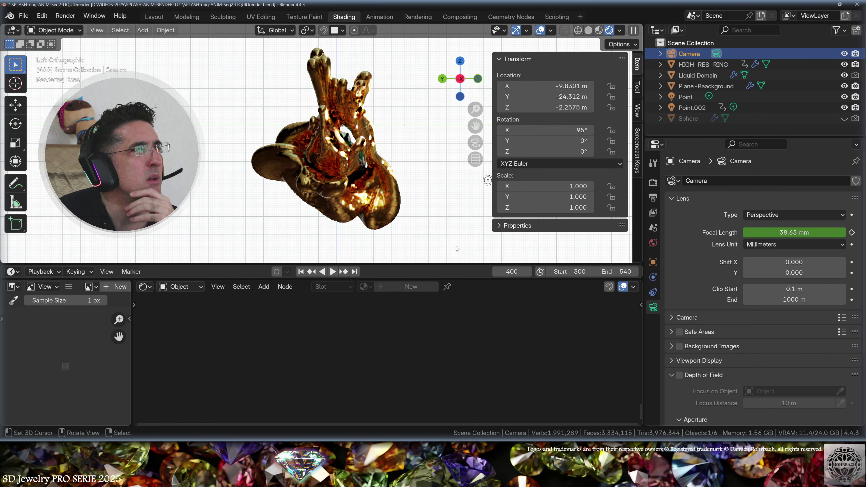
Step: Jump to frame 335 and scrub through the splash to frame 531 in the camera view to check the framing
left_click(511, 271)
type("335")
key("Return")
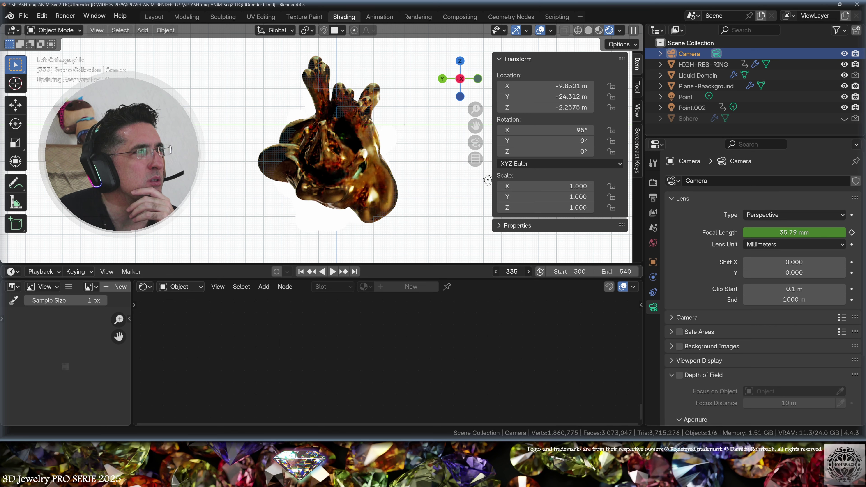
left_click_drag(512, 271, 501, 272)
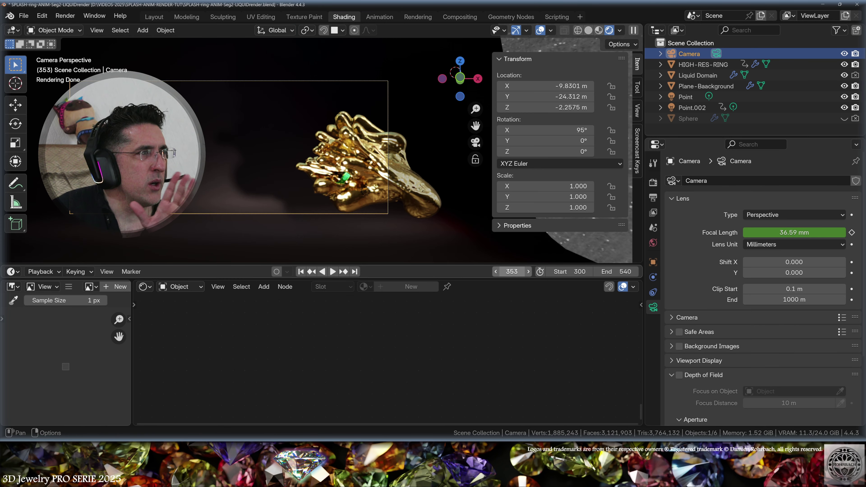
left_click_drag(512, 272, 550, 271)
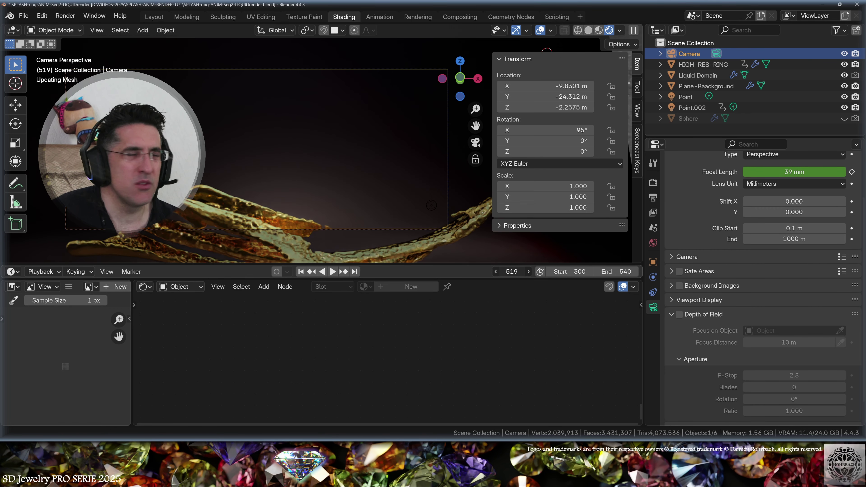
left_click_drag(511, 272, 518, 272)
Step: Set the output file name to SEQ2-LIQUIDseq and render the animation in a maximized render window
left_click(653, 198)
scroll(785, 273, "down", 3)
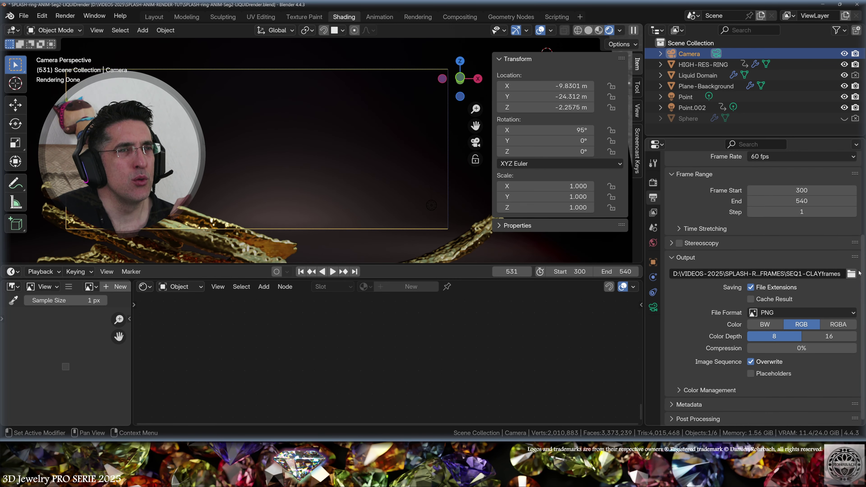
left_click(852, 274)
type("SEQ2-LIQUIDseq")
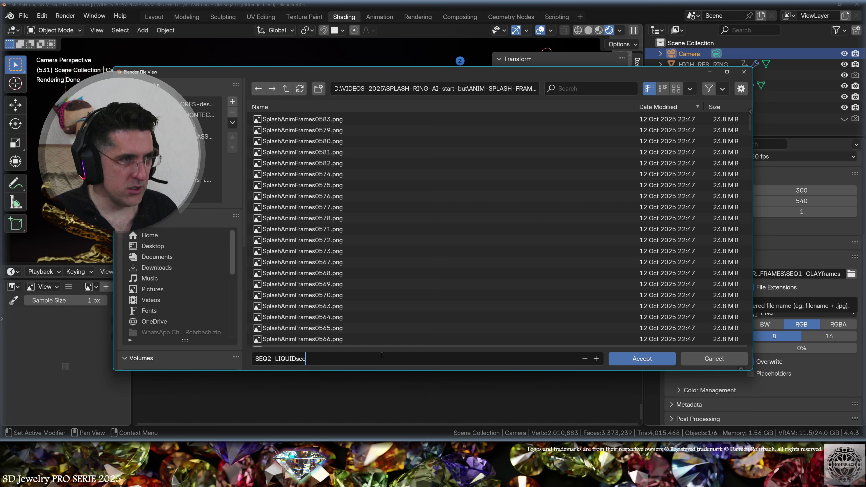
key("Return")
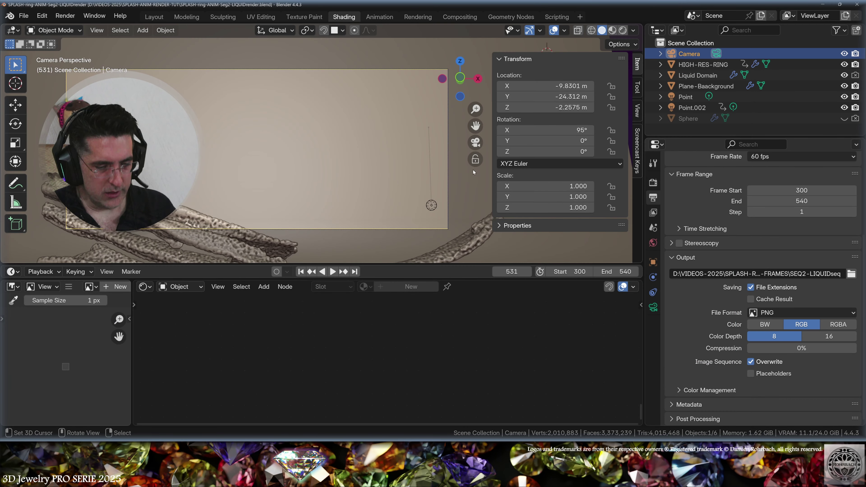
key("ctrl+F12")
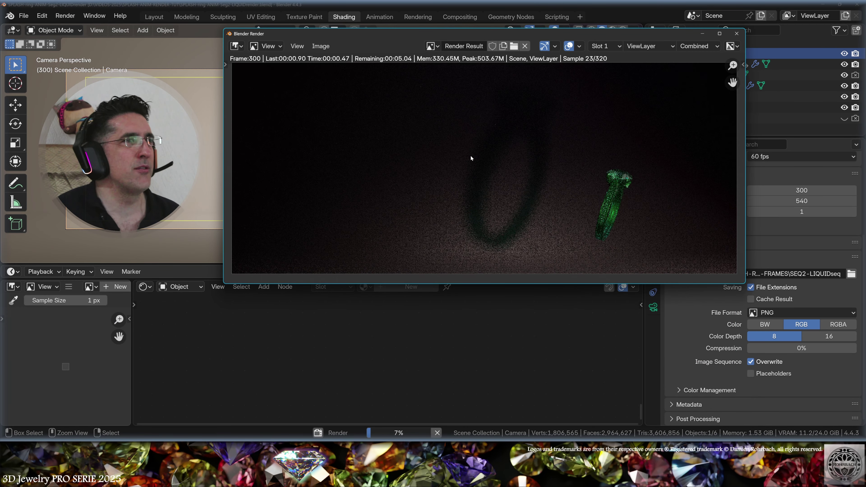
key("super+Up")
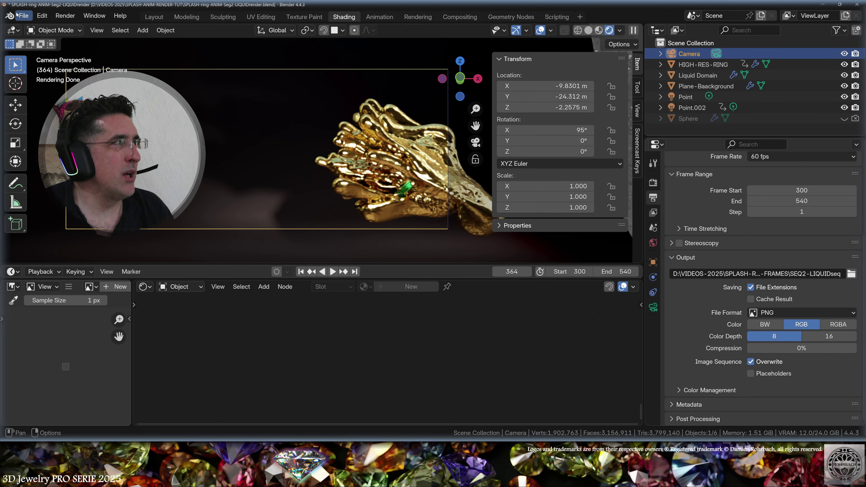
Step: Save the scene as a new file named SPLASH-ring-ANIM-Seg2BB.blend
left_click(23, 16)
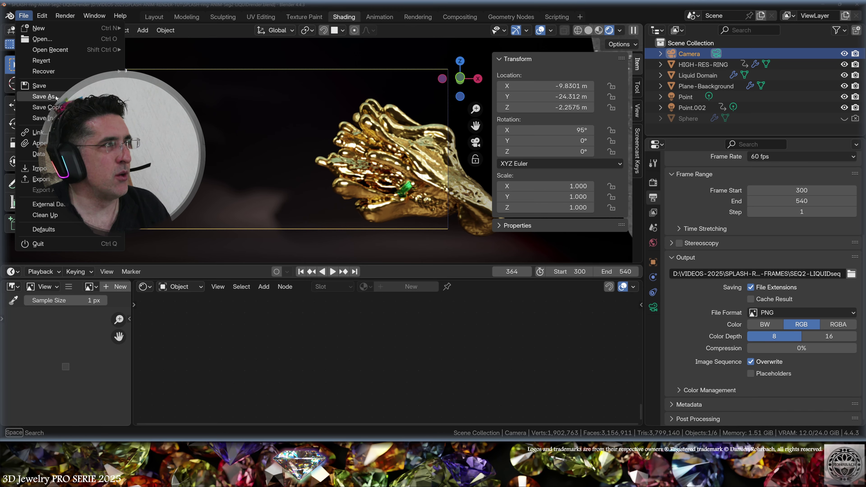
left_click(48, 96)
left_click_drag(328, 358, 391, 359)
type("BB")
left_click(647, 362)
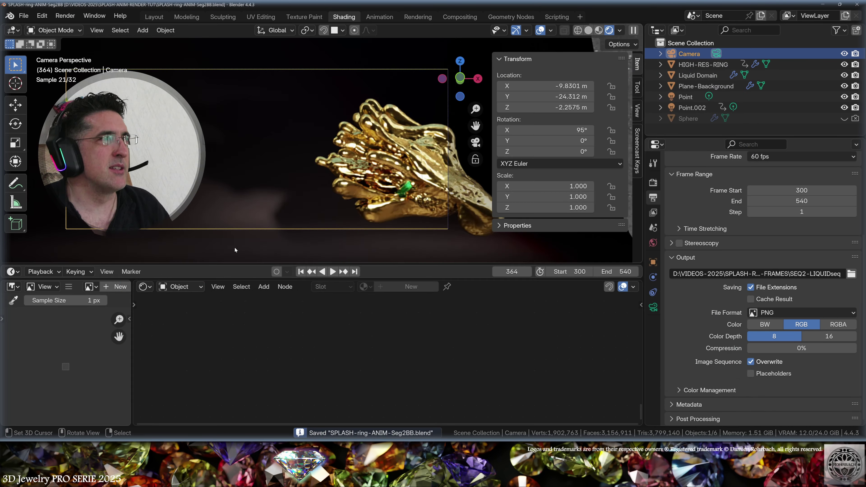
Step: Align the camera to a side view facing the splash and set the output resolution to 2160 x 2160 px
middle_click_drag(277, 202, 352, 165)
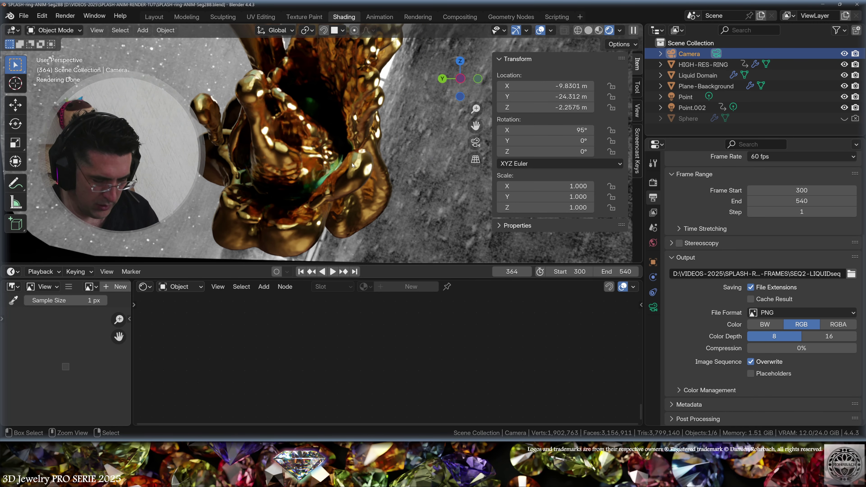
key("ctrl+alt+KP_0")
scroll(664, 255, "up", 5)
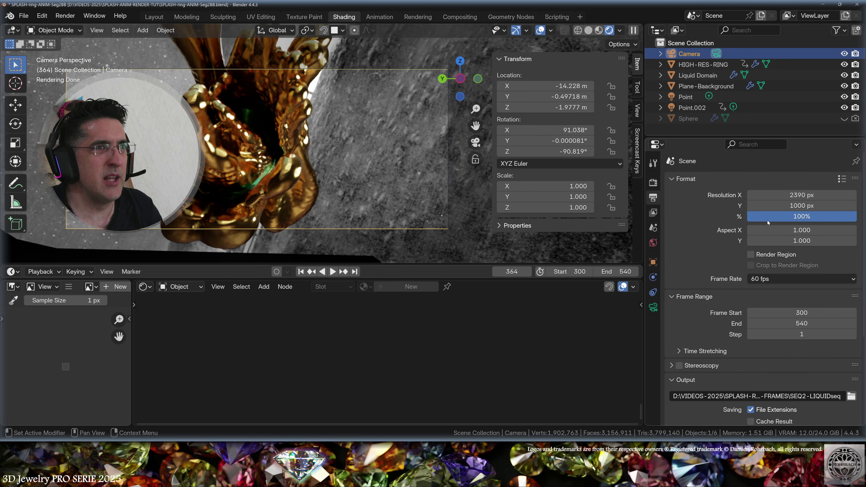
left_click_drag(792, 198, 792, 207)
type("2")
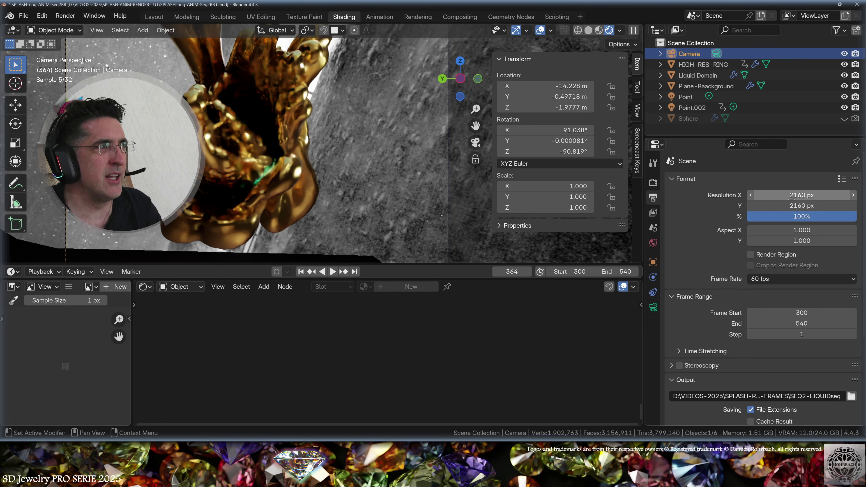
key("Return")
Step: Clear the keyframes from the camera's Focal Length
left_click(653, 307)
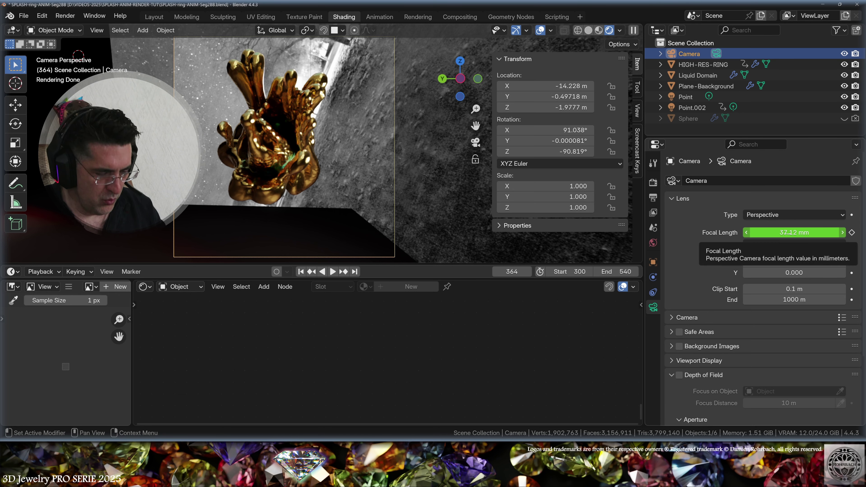
right_click(781, 233)
left_click(789, 235)
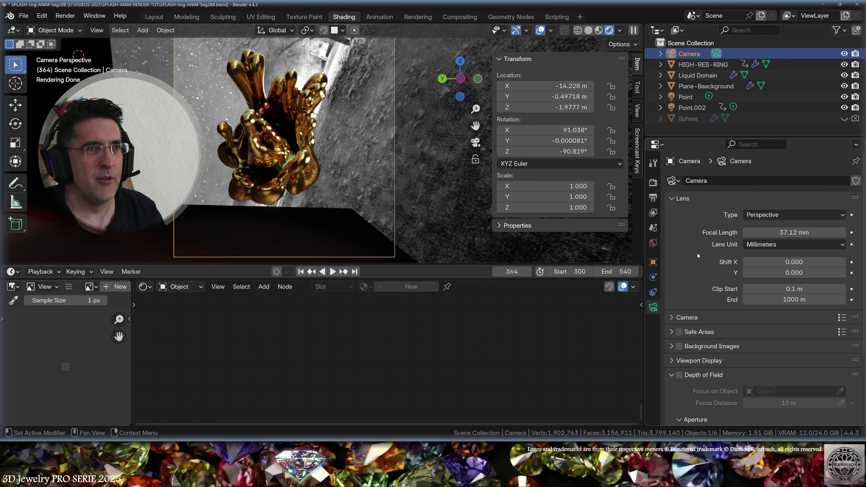
Step: Set the camera's Focal Length to 62.12 mm and move the camera to about Y 0.488 m, Z -2.109 m
left_click_drag(784, 232, 862, 232)
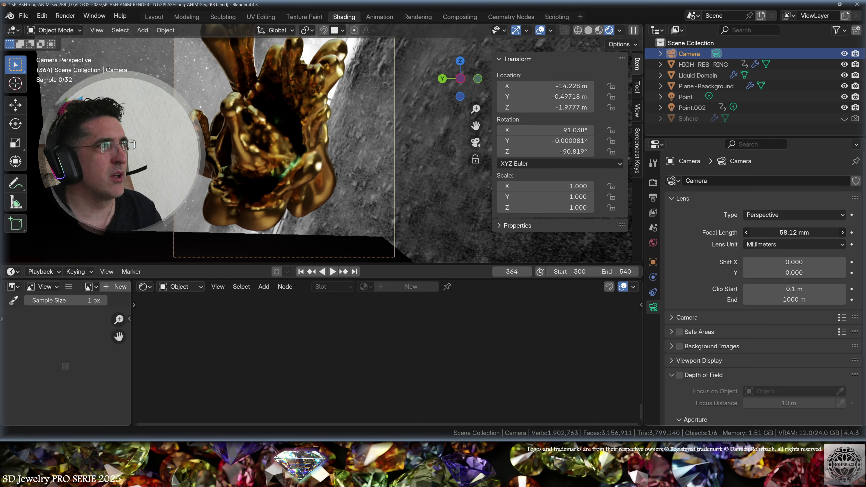
key("g")
key("Return")
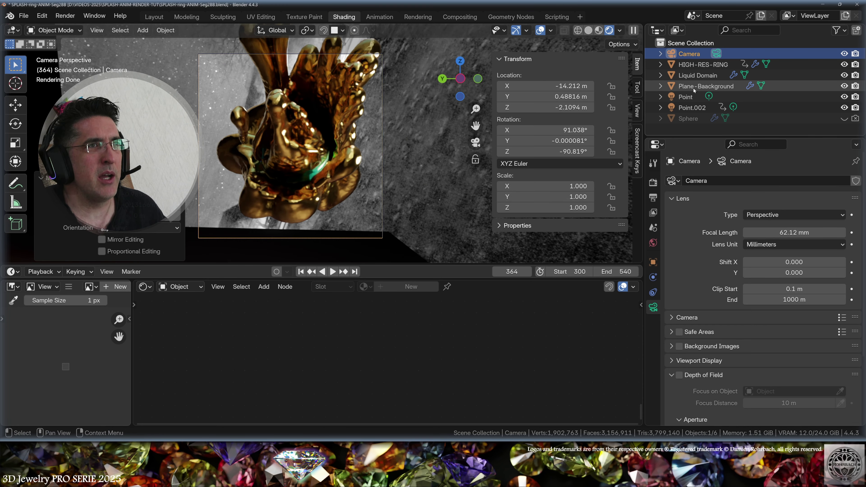
Step: Rotate the Plane-Baackground object to -88° around Z so the backdrop sits behind the splash
left_click(694, 88)
scroll(356, 179, "down", 3)
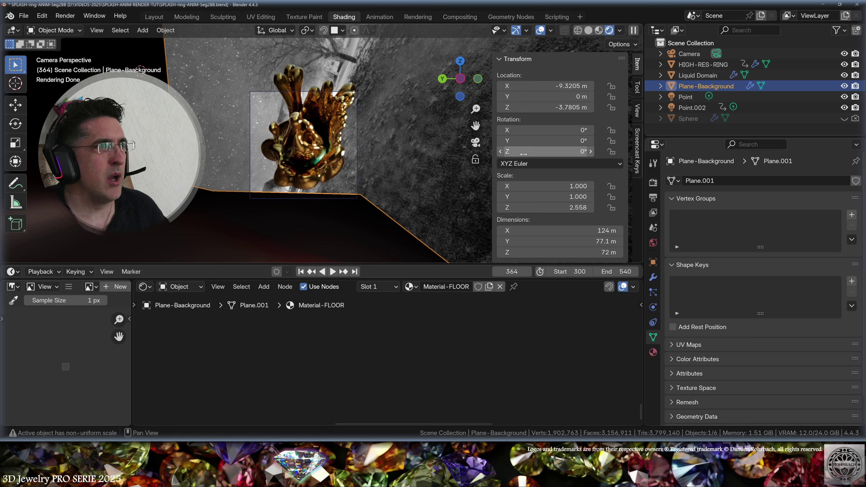
left_click_drag(524, 154, 493, 154)
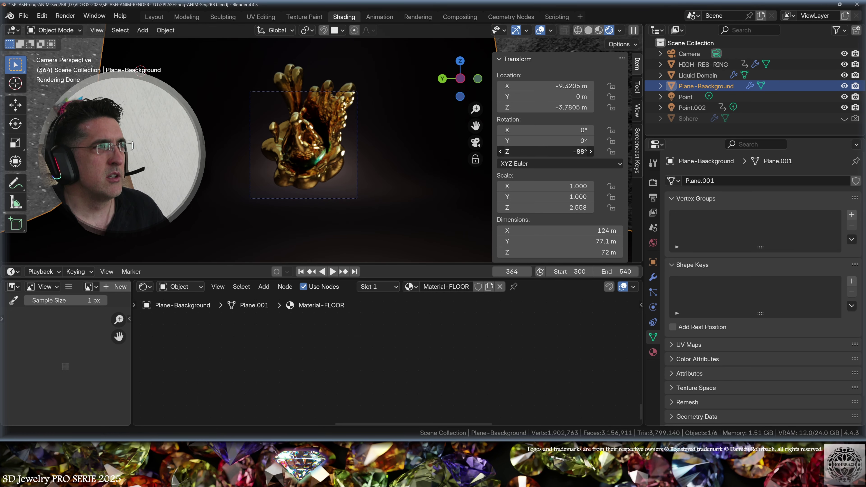
scroll(409, 189, "up", 3)
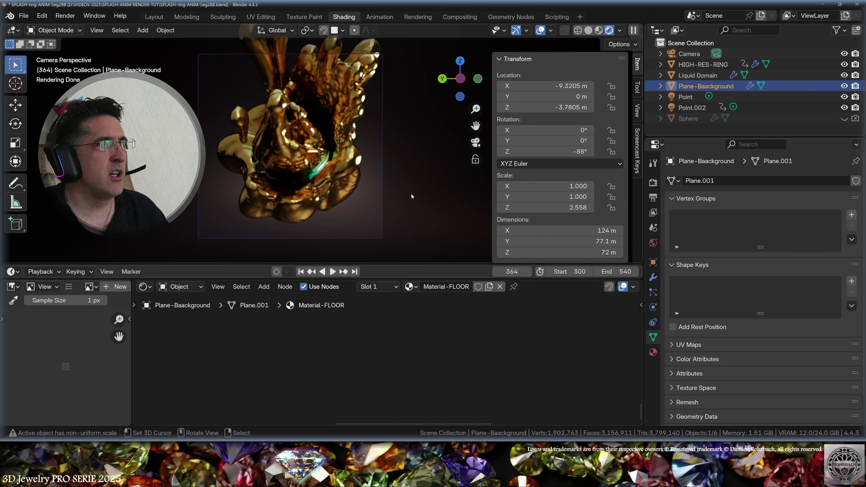
Step: Change the output file name to SEQ2BB
left_click(653, 198)
left_click(851, 347)
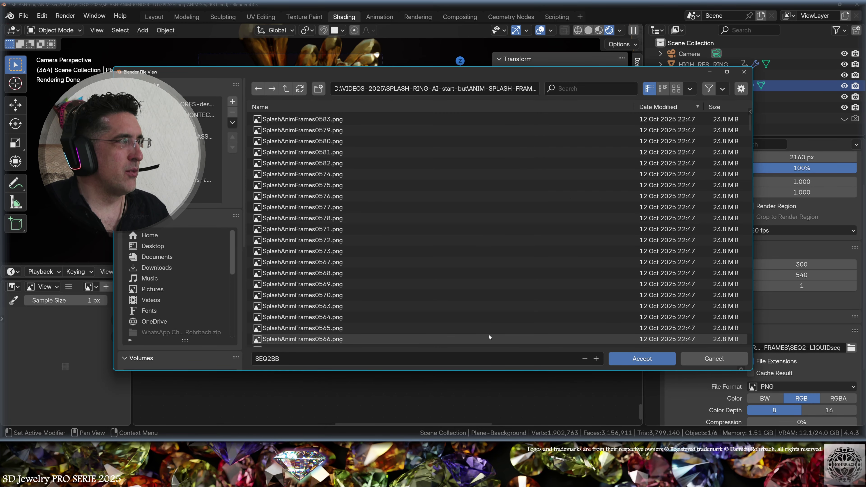
left_click(659, 360)
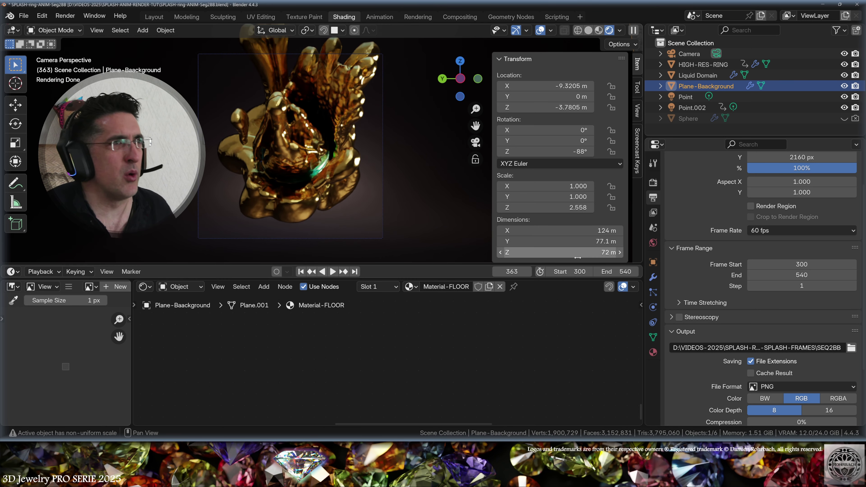
Step: Move the Point.002 light beside the splash, to about X -8.31 m, Y -0.98 m, Z -2.80 m
left_click(686, 109)
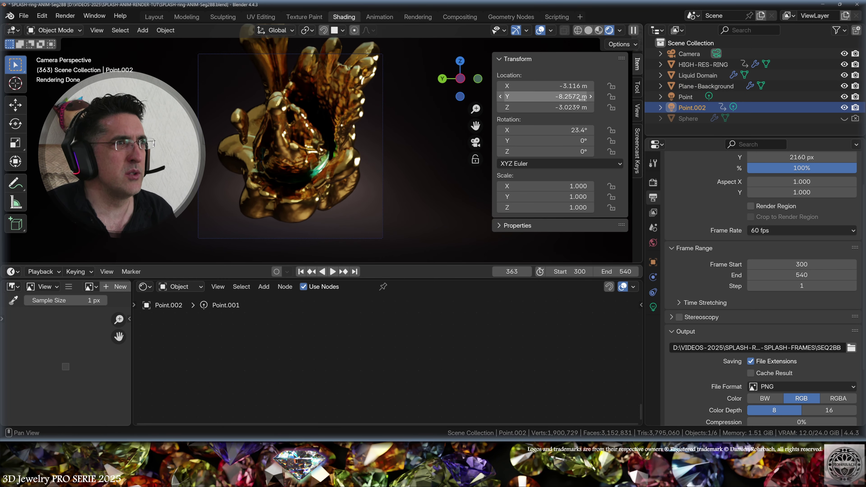
key("KP_7")
key("g")
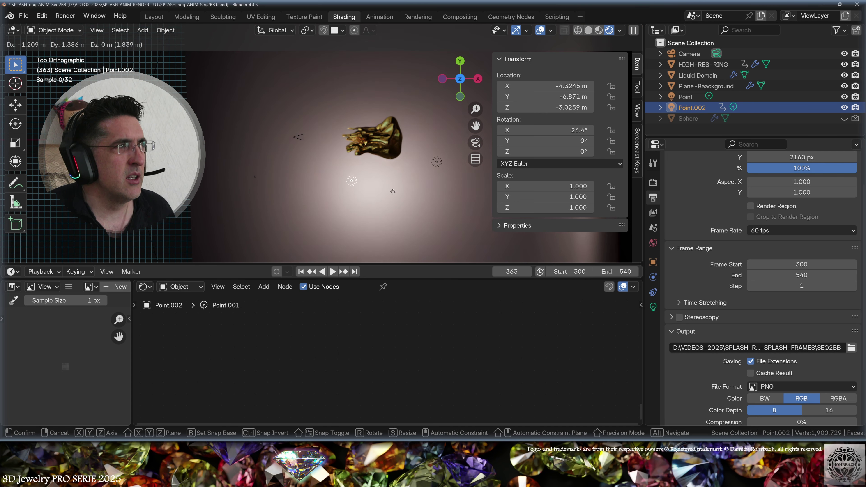
key("KP_0")
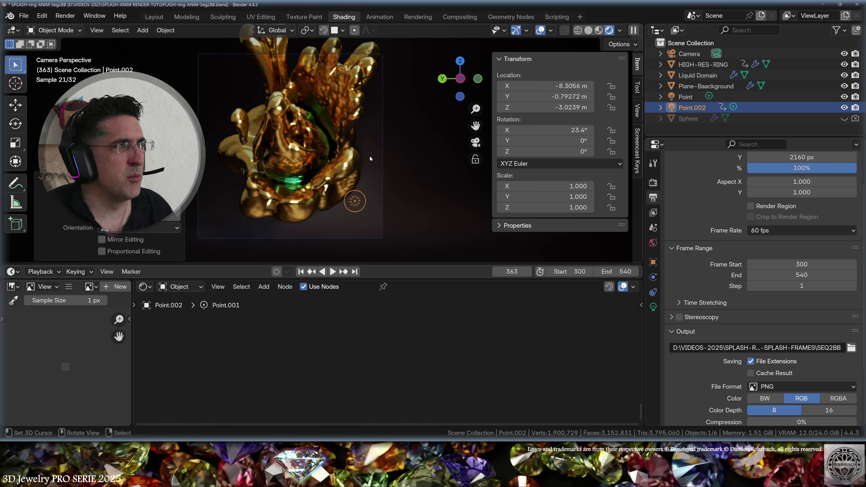
key("g")
left_click(386, 185)
scroll(398, 185, "up", 1)
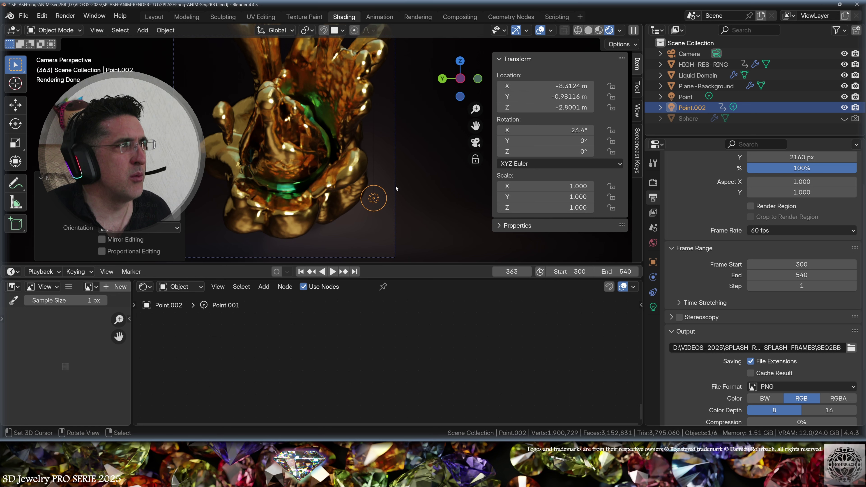
Step: Scrub to frame 468, shift the camera along Y to about 0.318 m and adjust its Z location
left_click_drag(511, 272, 539, 272)
left_click(689, 54)
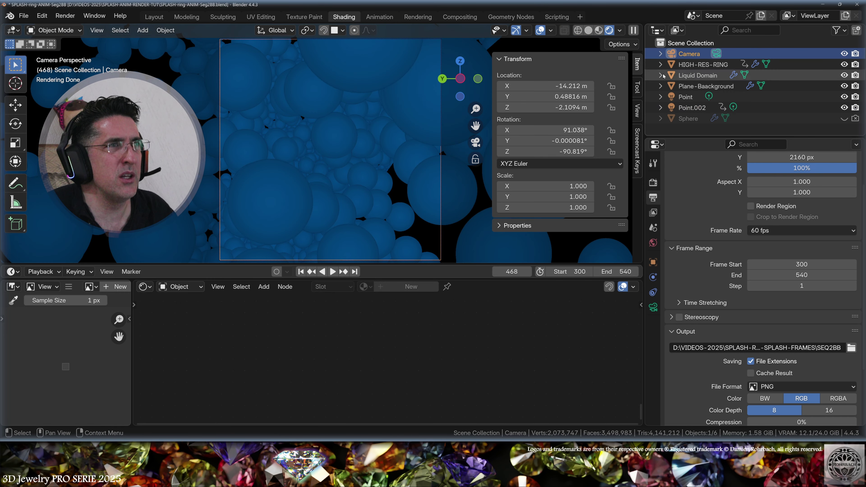
left_click_drag(539, 97, 536, 96)
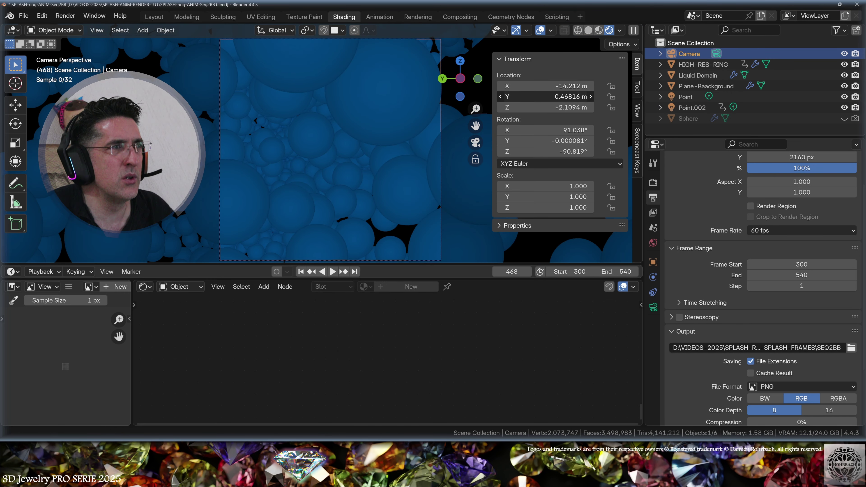
key("Down")
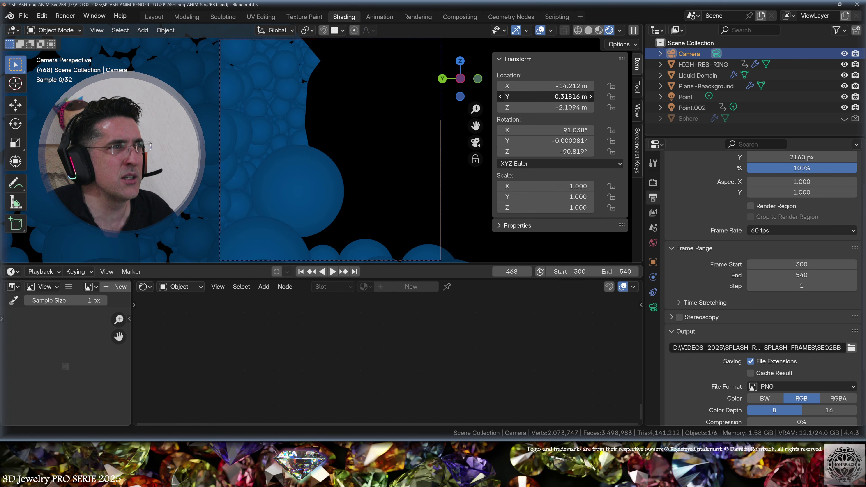
left_click_drag(546, 107, 559, 130)
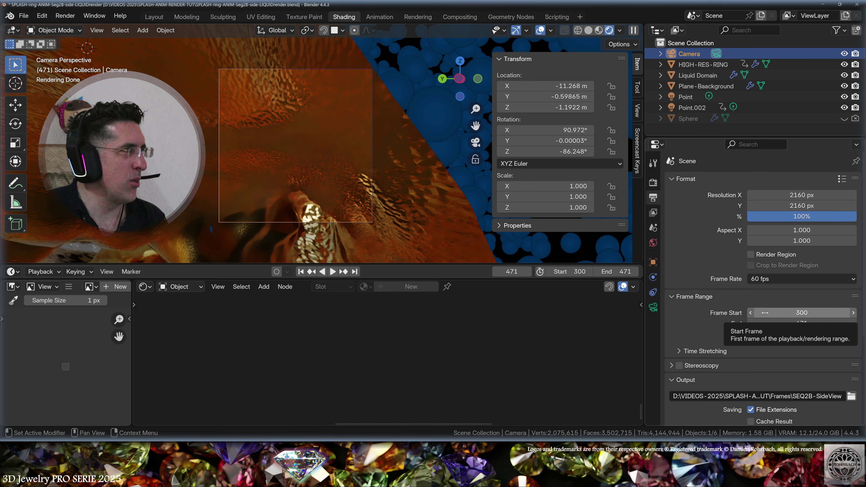
Step: Return to start frame 300 and render a still image from the camera
key("shift+Left")
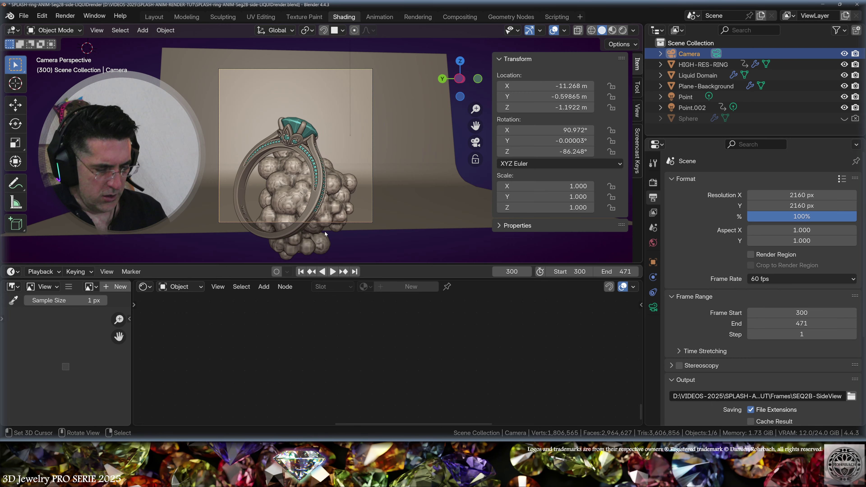
key("F12")
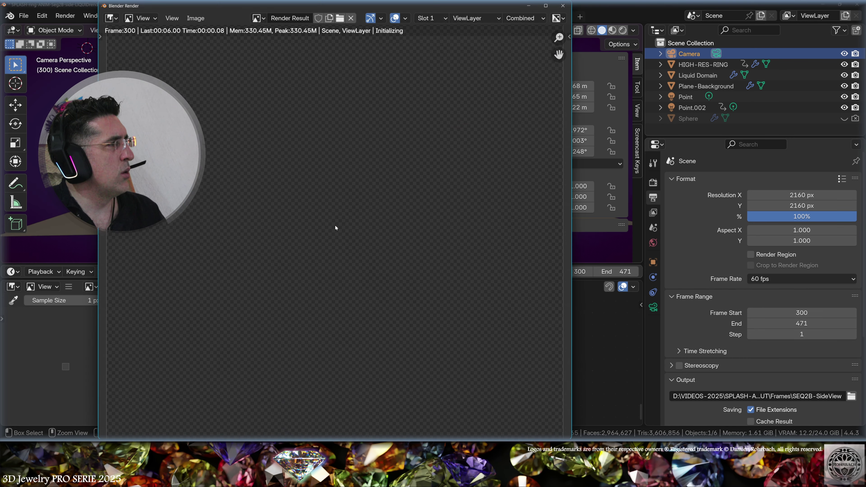
scroll(336, 227, "down", 2)
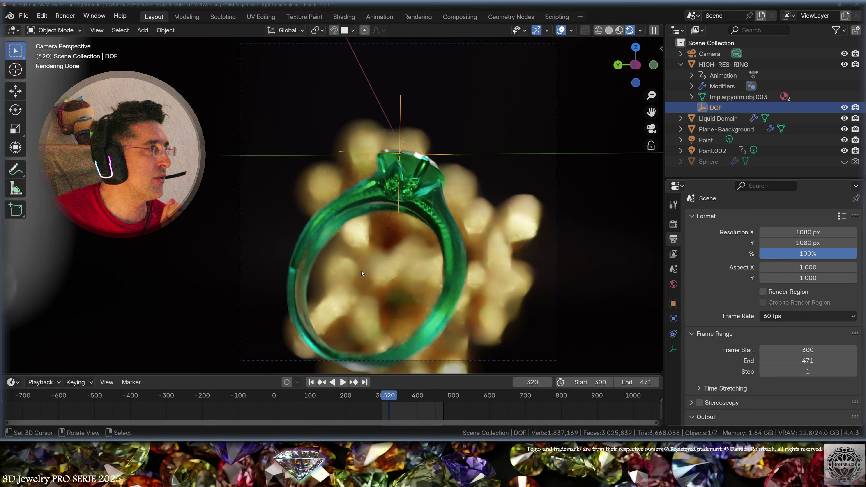
Step: Check the empty types available to add, then select the DOF empty together with HIGH-RES-RING and inspect the parenting options
left_click(142, 30)
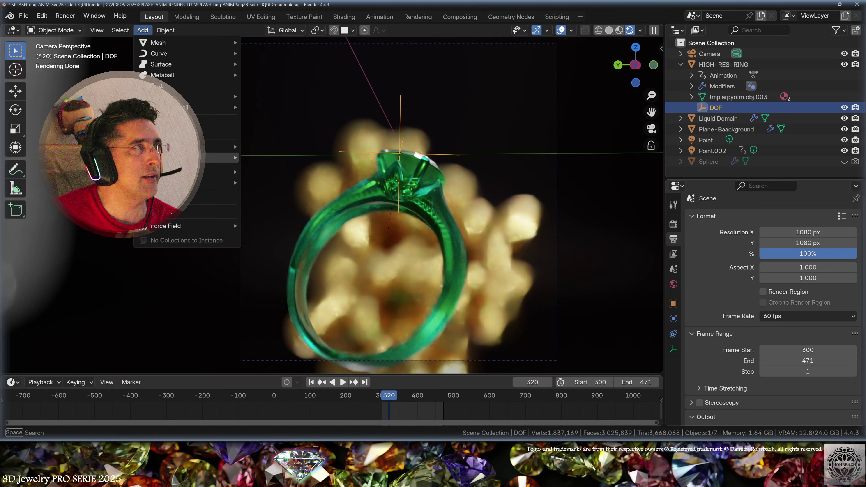
mouse_move(237, 148)
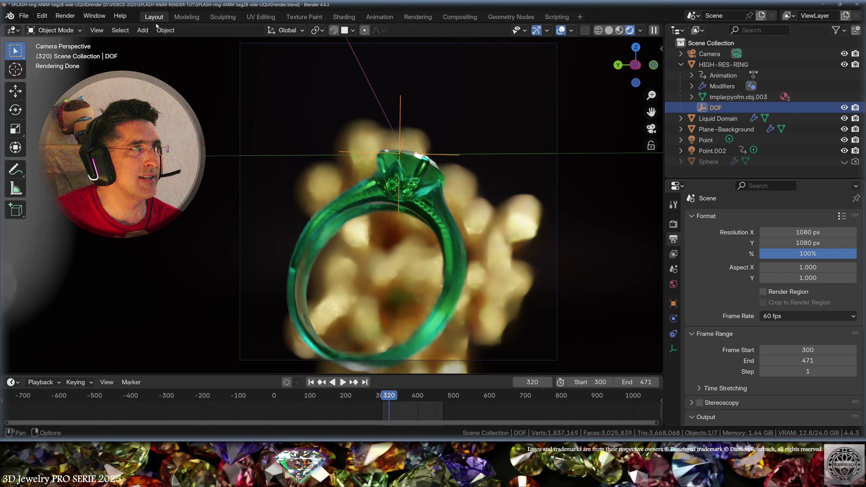
left_click(425, 176)
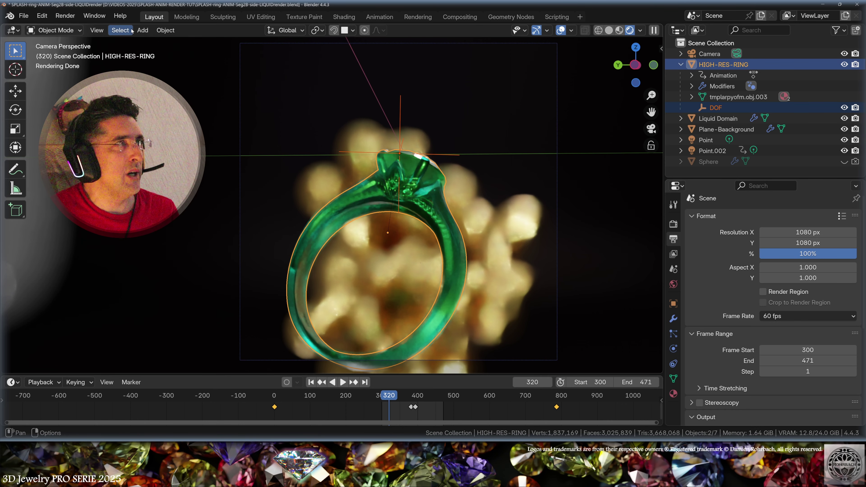
left_click(173, 31)
mouse_move(238, 219)
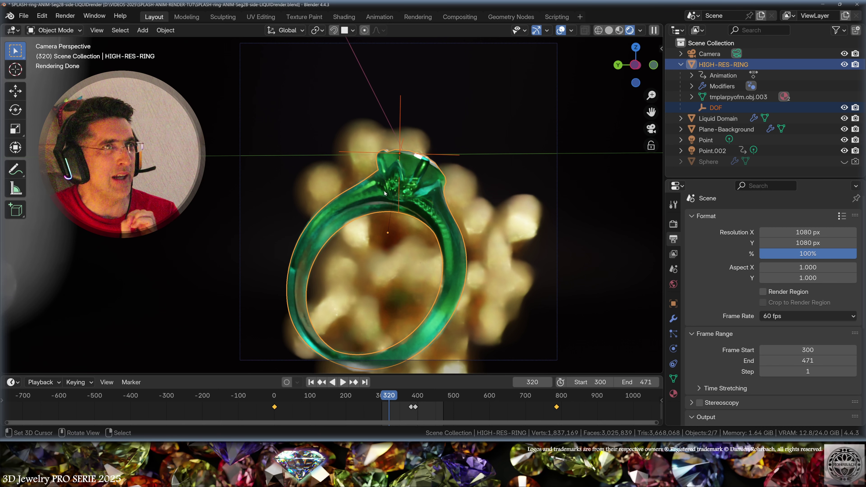
Step: Select the camera and examine its Depth of Field settings, including the focus object and aperture
left_click(710, 53)
left_click(673, 349)
scroll(707, 363, "down", 9)
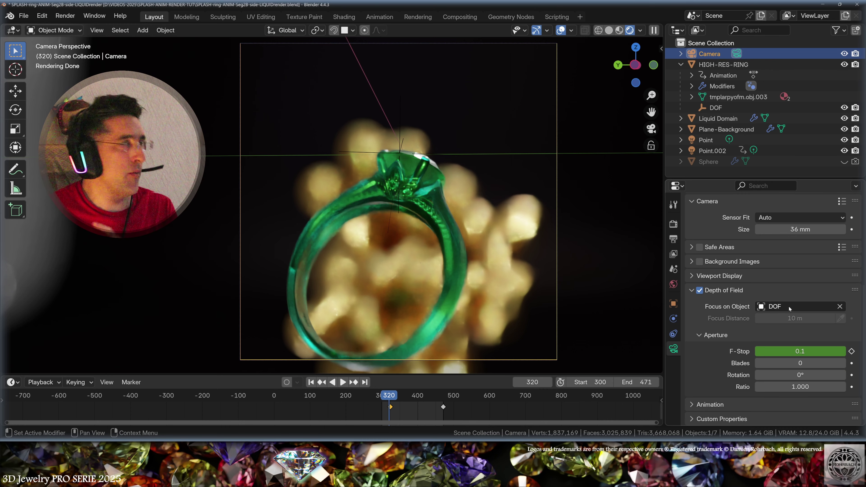
Step: Play and scrub the splash animation to review the camera's keyframed F-Stop and focus on the ring
key("space")
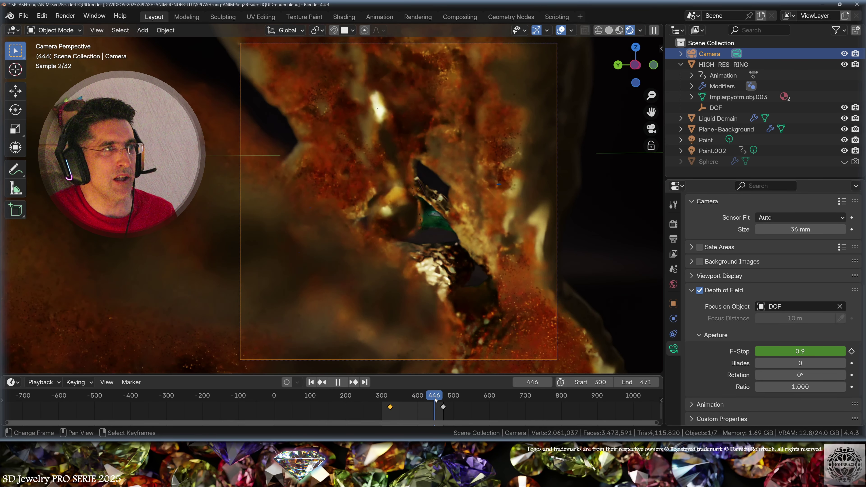
key("space")
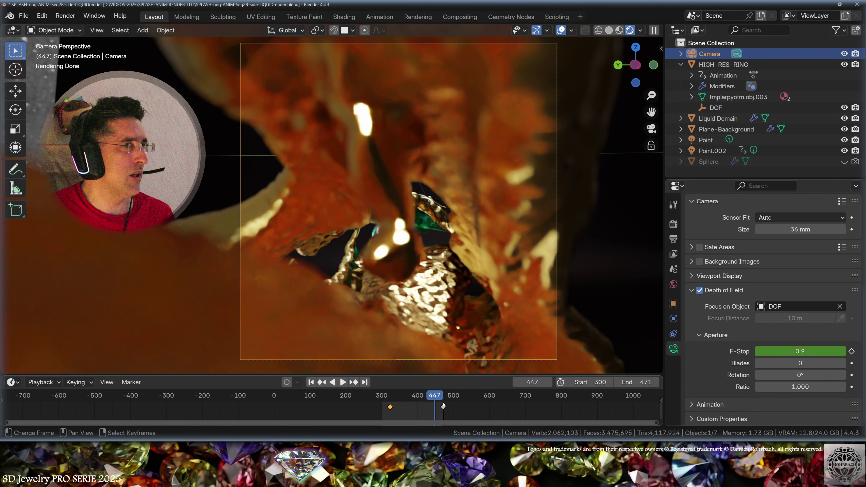
left_click(393, 399)
key("space")
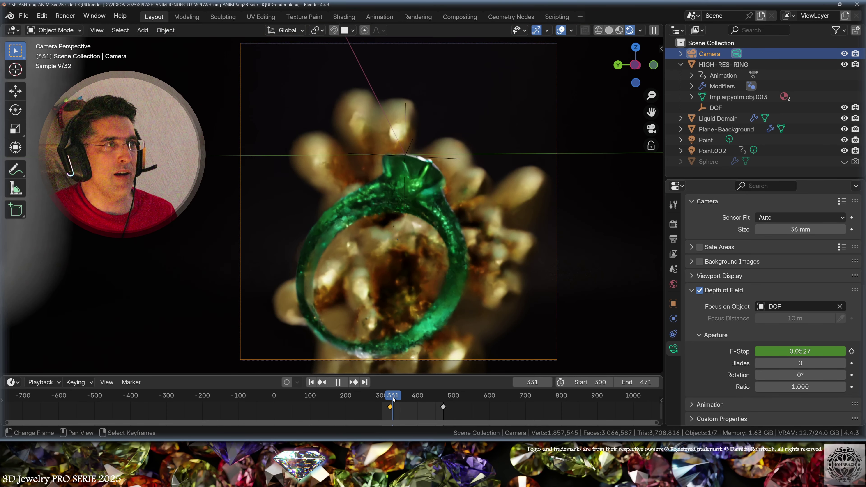
left_click(392, 399)
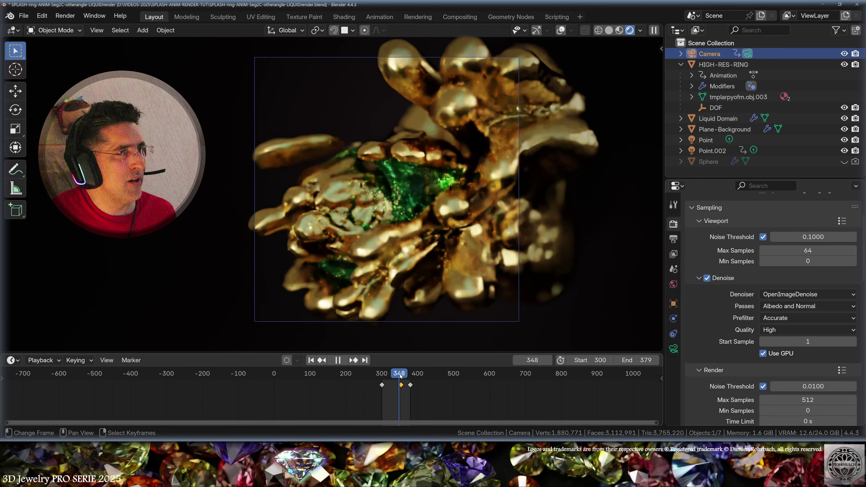
mouse_move(402, 375)
left_mouse_down()
mouse_move(386, 376)
mouse_move(405, 377)
mouse_move(394, 375)
left_mouse_up()
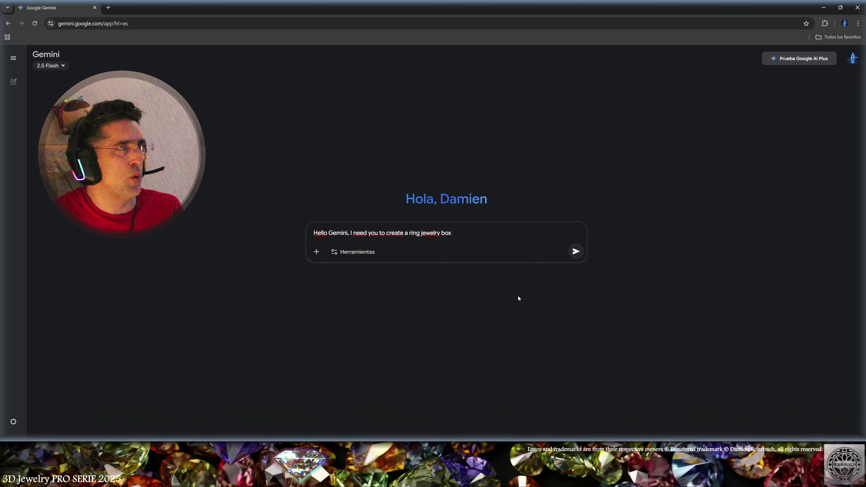
Step: Switch to Gemini and request a ring jewelry box image, asking for the ring's removal and a grey background
left_click(575, 251)
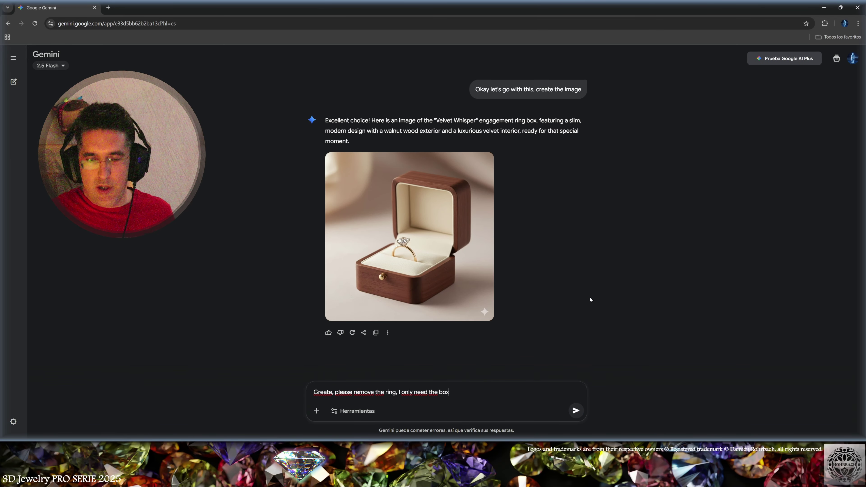
key("Return")
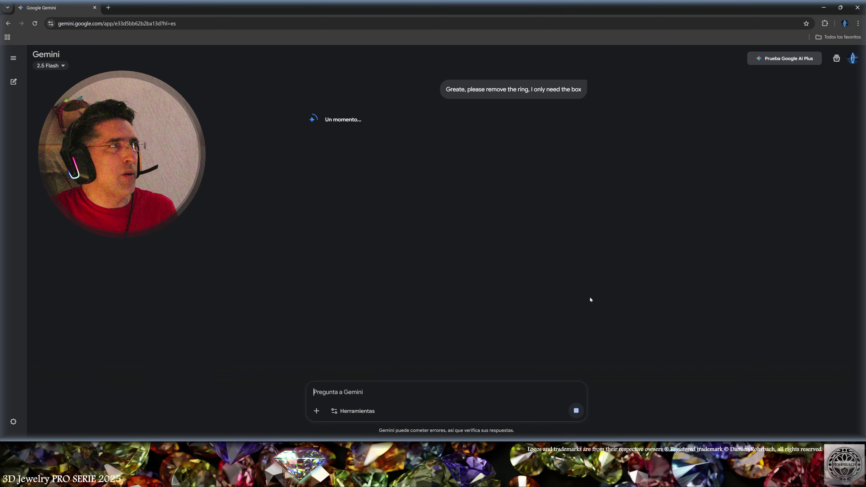
type("Please also remove the background, I need a grey background")
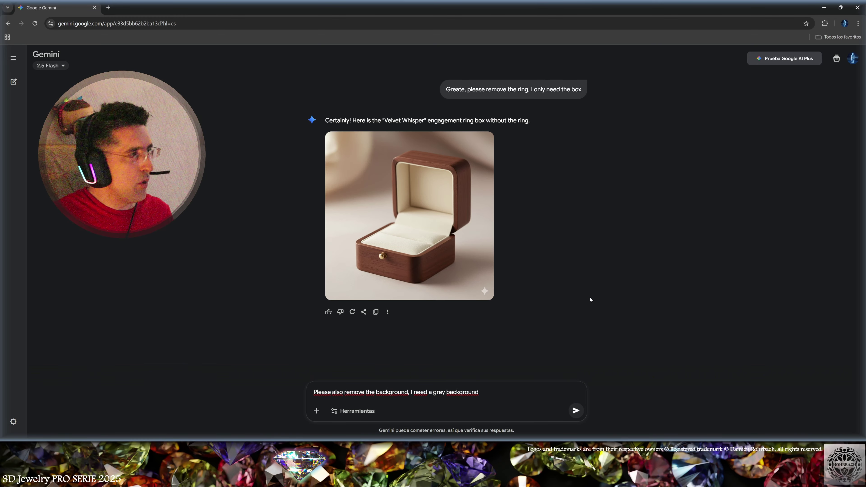
key("Return")
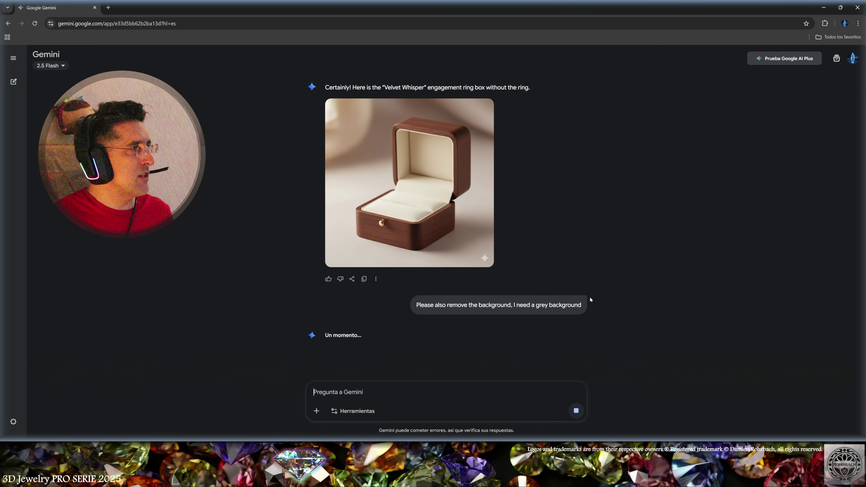
Step: Ask Gemini to redo the box with clear contrast for its inside elements, and open the image with the grey interior
type("Oh gemini, please complet the request, it's the same image again")
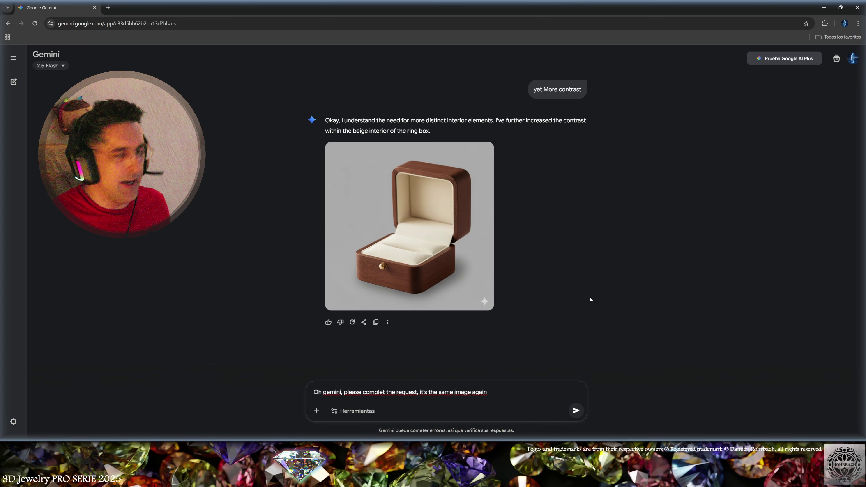
key("Return")
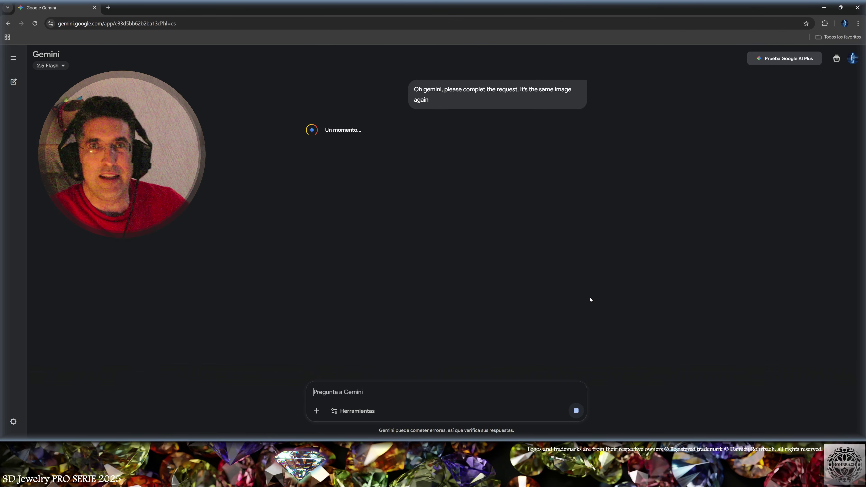
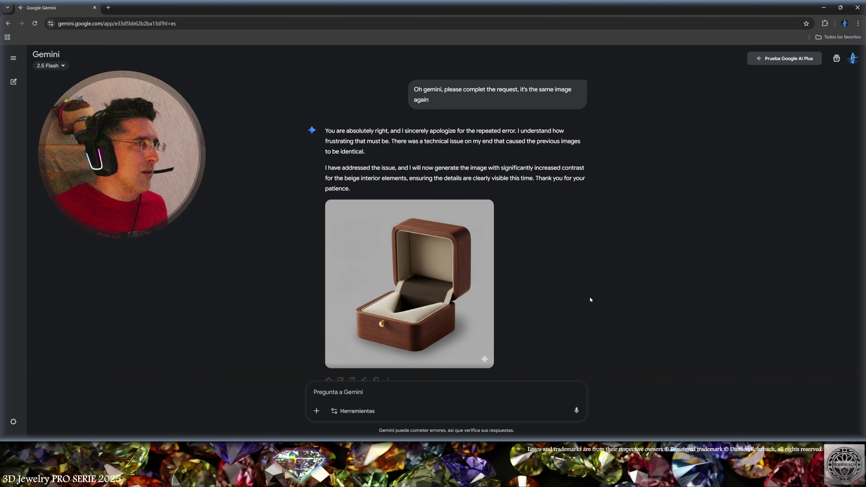
type("Please Gemini, this is a disaster, you have destroyed the box interior, I just need a clear contrast for the inside elements of the box")
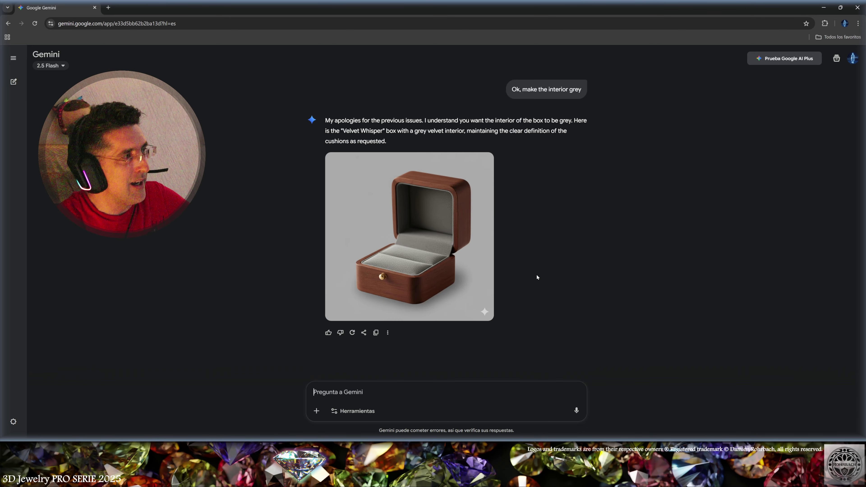
left_click(426, 299)
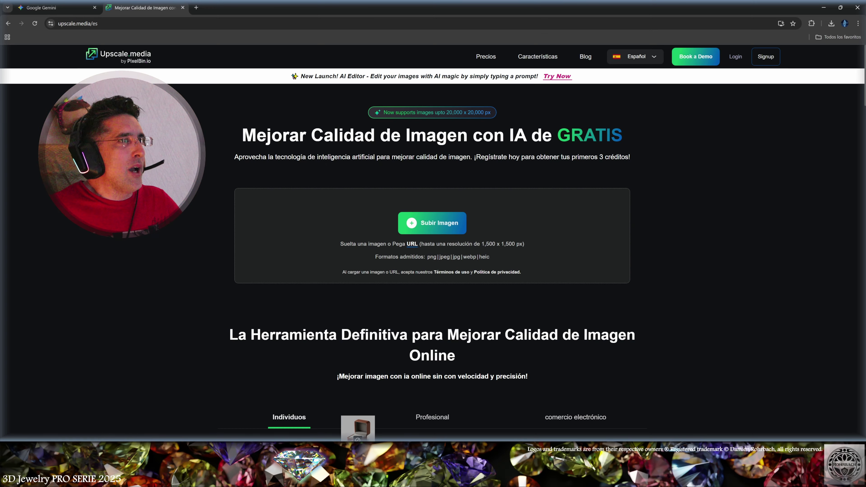
Step: Upload the ring box image to Upscale.media and export RING-BOX-4K.png from Corel PHOTO-PAINT
left_click_drag(358, 438, 463, 212)
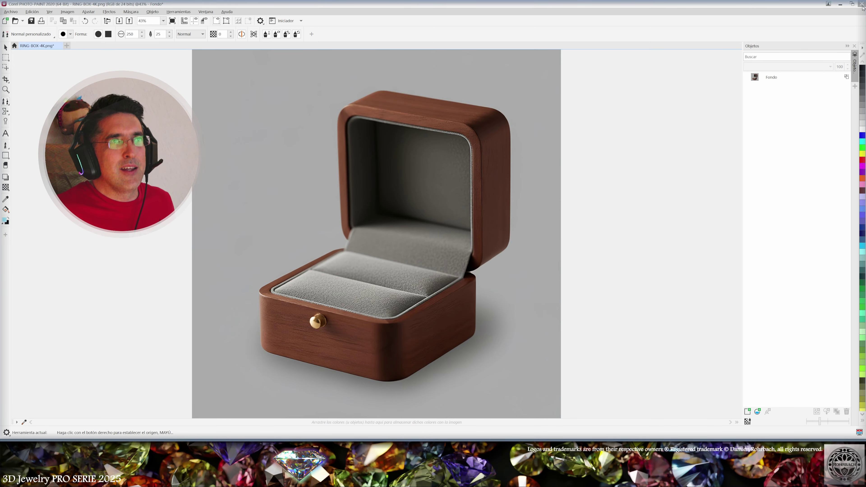
key("ctrl+e")
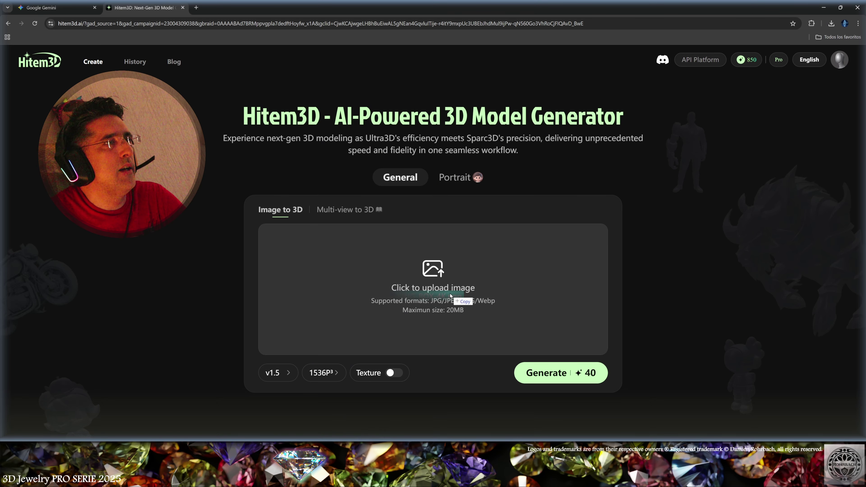
Step: Upload the ring box image to Hitem3D and generate a 3D model with Texture enabled and 1024P³ resolution
left_click_drag(464, 301, 448, 294)
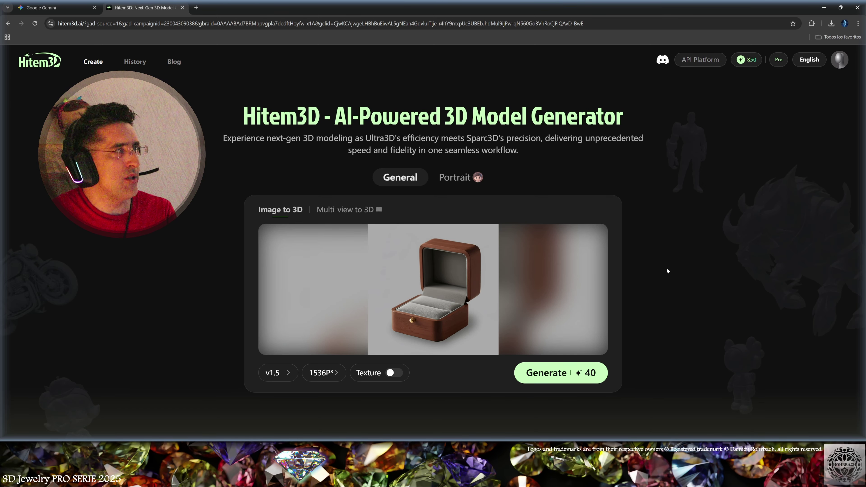
left_click(393, 372)
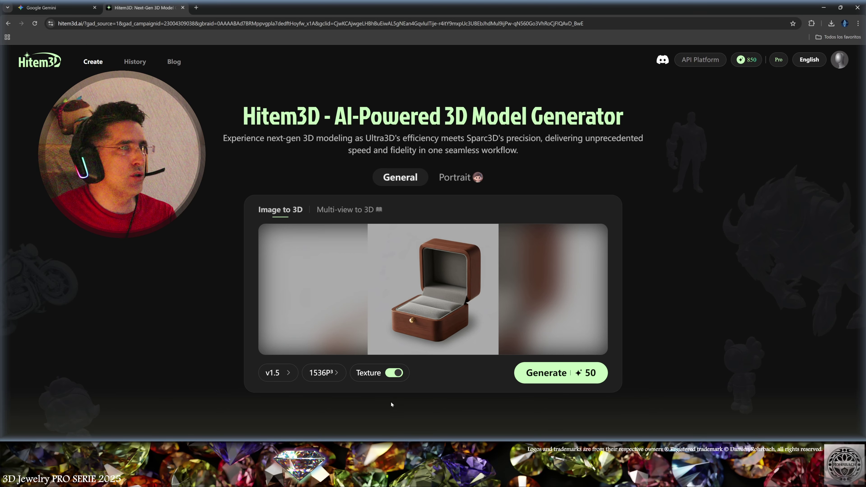
left_click(324, 373)
left_click(334, 301)
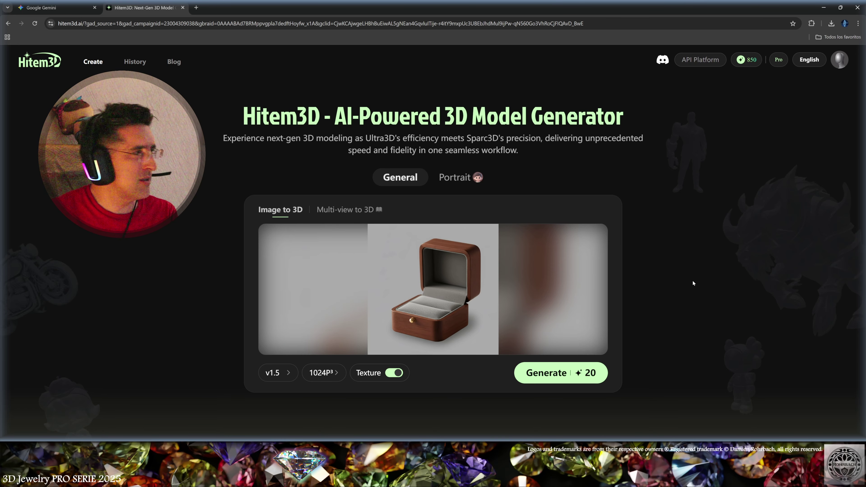
left_click(562, 373)
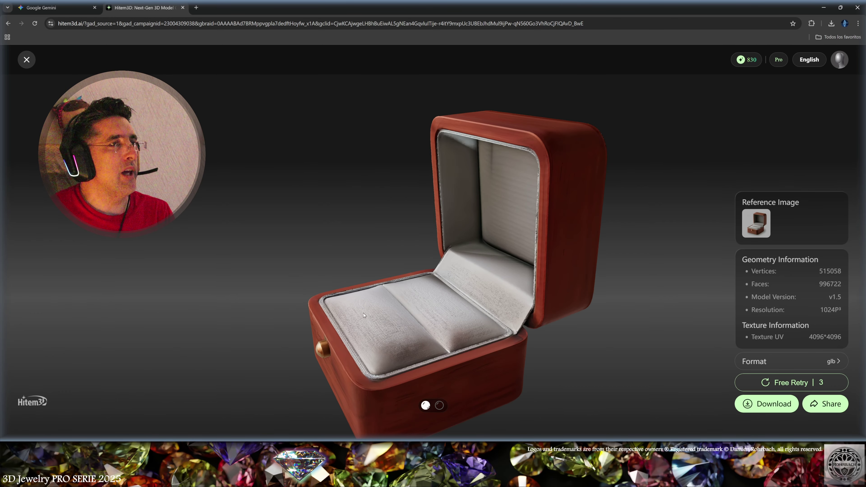
Step: Inspect and download the generated ring box model, switch to Blender and import it as a Wavefront OBJ
left_click_drag(351, 336, 426, 342)
left_click(767, 404)
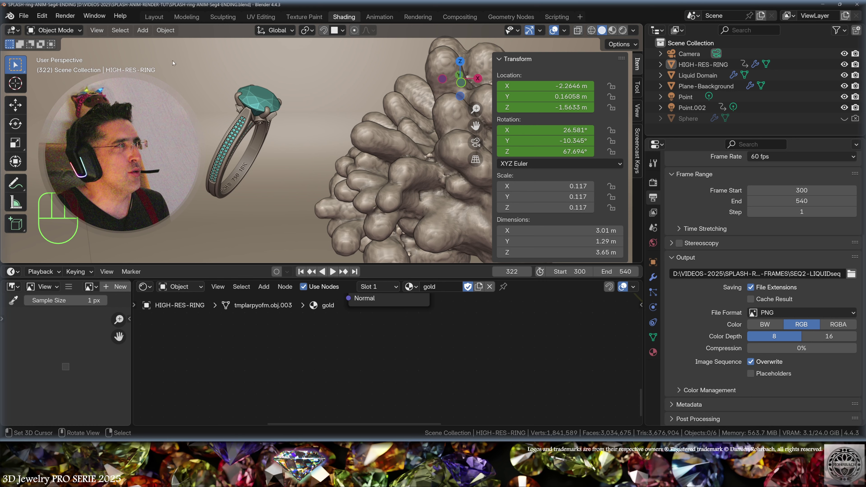
left_click(25, 16)
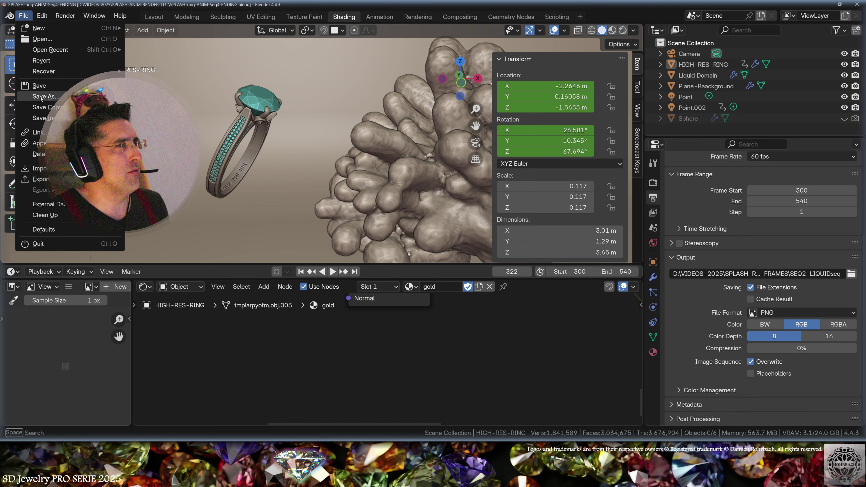
mouse_move(40, 168)
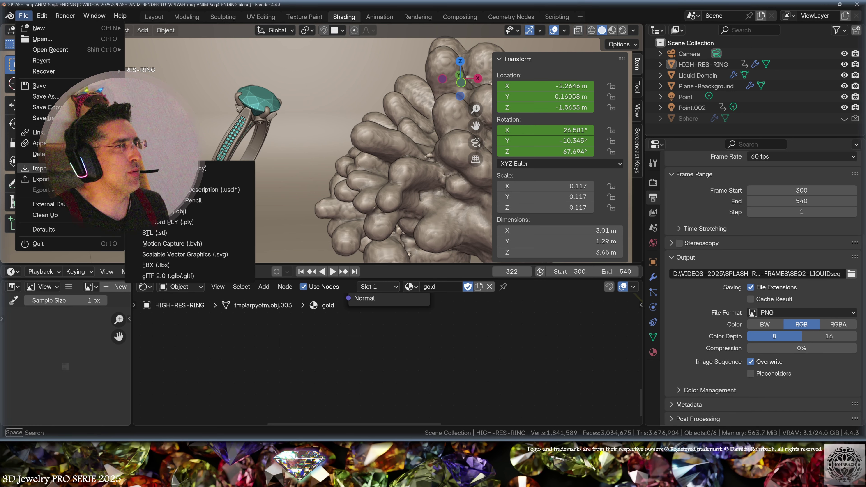
left_click(193, 212)
key("Return")
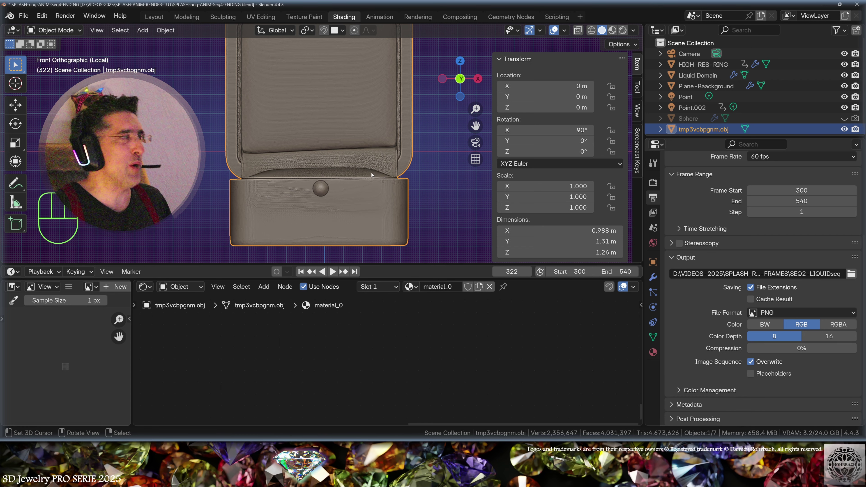
Step: Enter Edit Mode on the imported ring box, select the vertices of its lower base with two box selections and hide them
key("Tab")
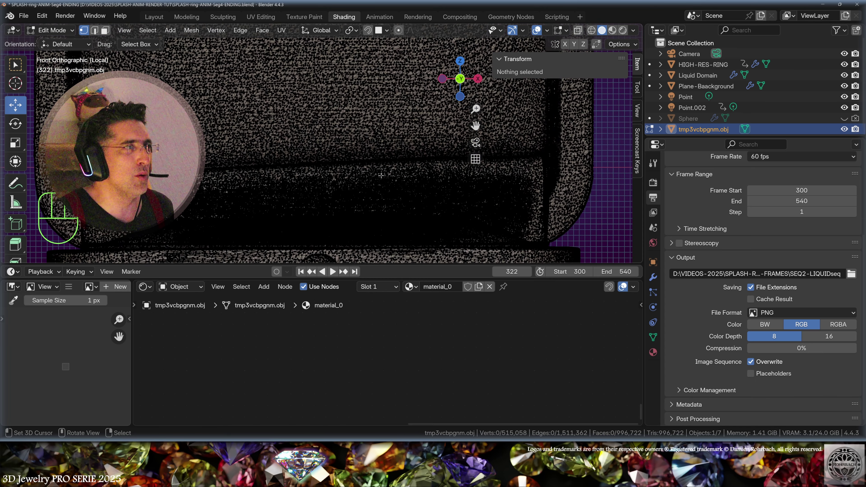
left_click(154, 16)
mouse_move(67, 180)
left_mouse_down()
mouse_move(662, 182)
mouse_move(373, 344)
mouse_move(422, 373)
left_mouse_up()
left_click_drag(396, 205, 440, 362, "shift")
scroll(259, 239, "up", 3)
scroll(203, 168, "down", 4)
middle_click_drag(453, 288, 345, 179, "shift")
key("h")
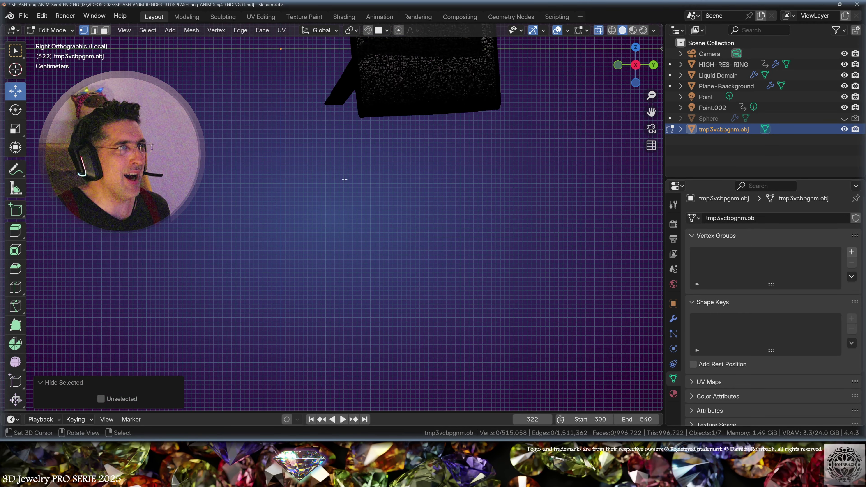
middle_click_drag(421, 140, 356, 223, "shift")
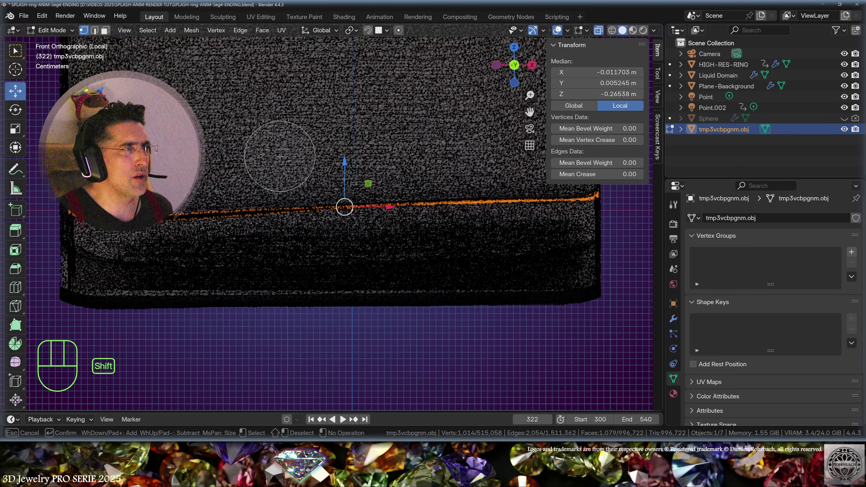
Step: Rotate the selected lower edge of the ring box about 1.5° around the global Y axis with proportional editing enabled
key("Escape")
middle_click_drag(338, 154, 335, 177, "shift")
key("o")
scroll(335, 177, "down", 1)
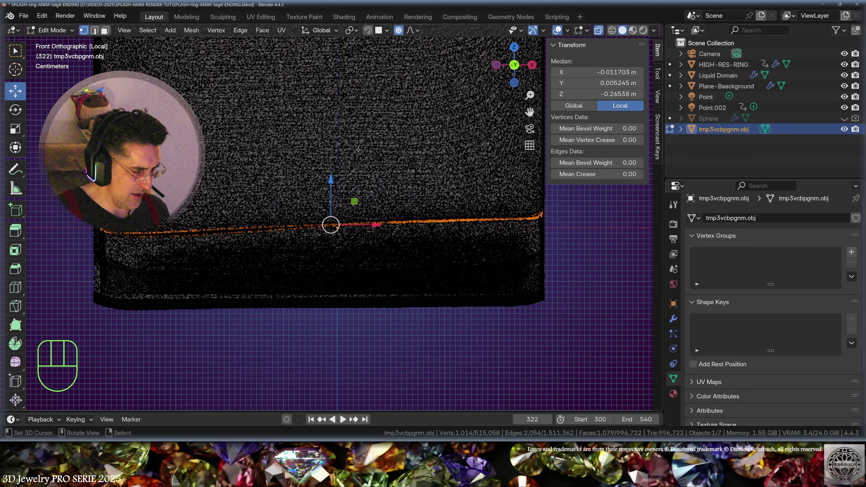
key("r")
key("y")
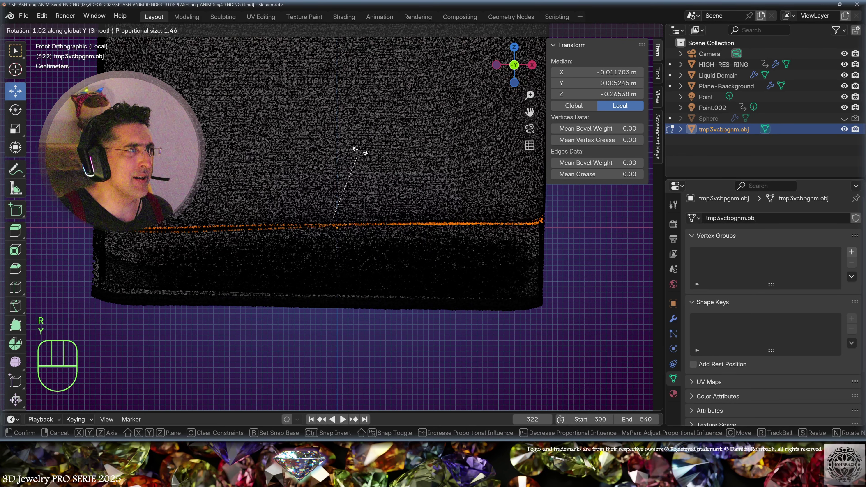
left_click(358, 150)
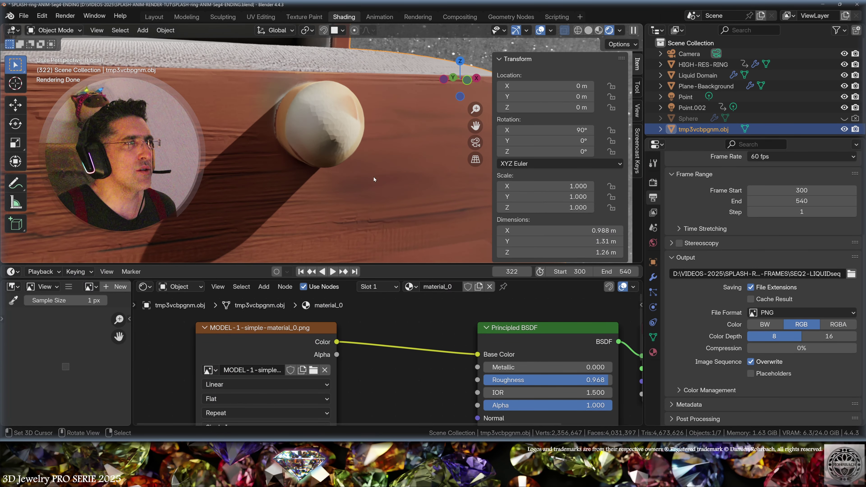
Step: Paint the ring box's front knob yellow with the Paint Soft brush in Texture Paint
middle_click_drag(371, 162, 393, 167)
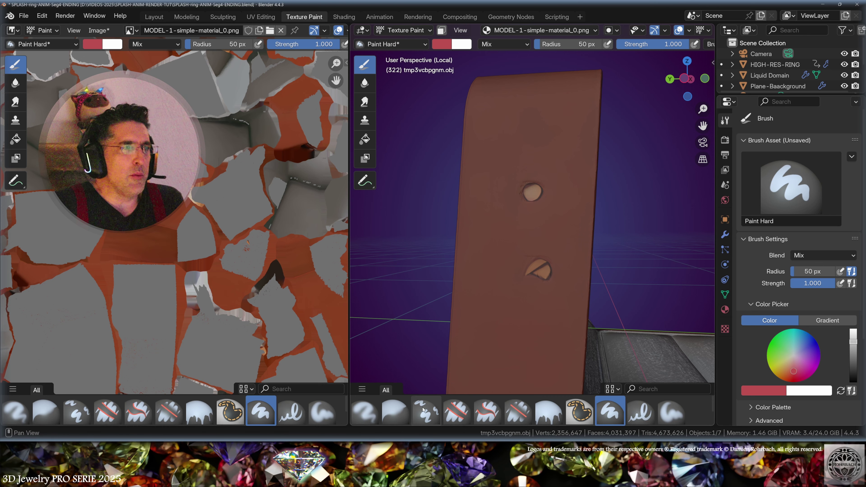
left_click(423, 412)
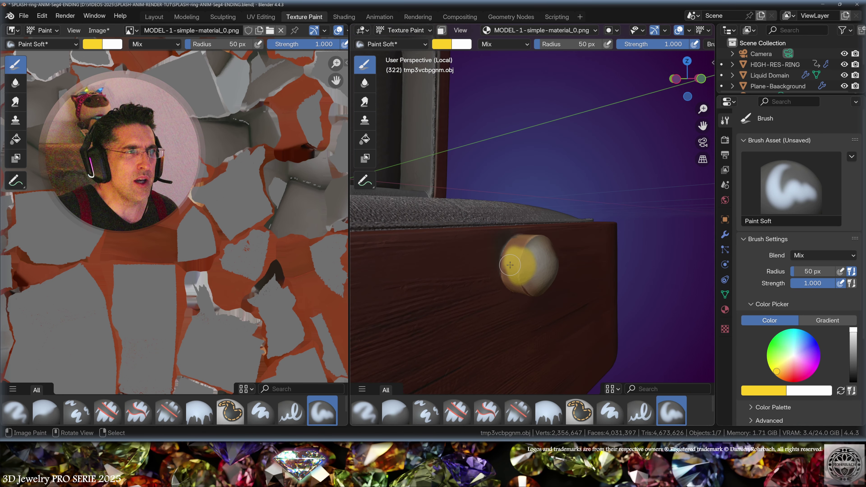
mouse_move(518, 244)
left_mouse_down()
mouse_move(512, 279)
mouse_move(543, 260)
left_mouse_up()
mouse_move(543, 260)
middle_mouse_down()
mouse_move(518, 290)
mouse_move(526, 300)
middle_mouse_up()
Step: Choose the Clone brush for retouching the box texture and set its strength to 0.4
left_click(365, 119)
scroll(525, 307, "down", 3)
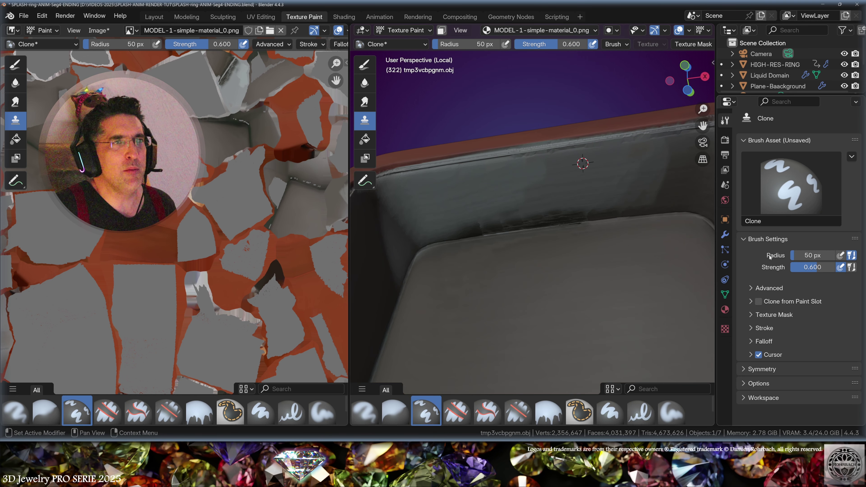
left_click(813, 267)
type("0.4")
key("Return")
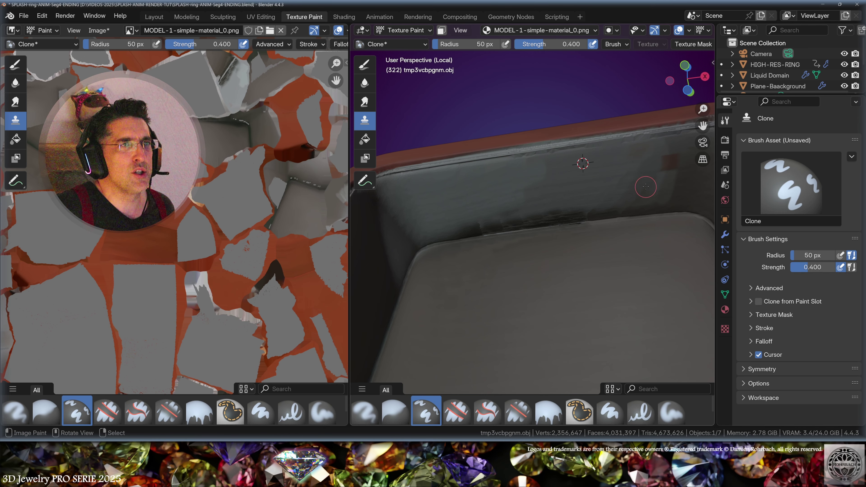
Step: Save the painted texture MODEL-1-simple-material_0.png, return to the Layout workspace and save the Blender file
left_click(99, 31)
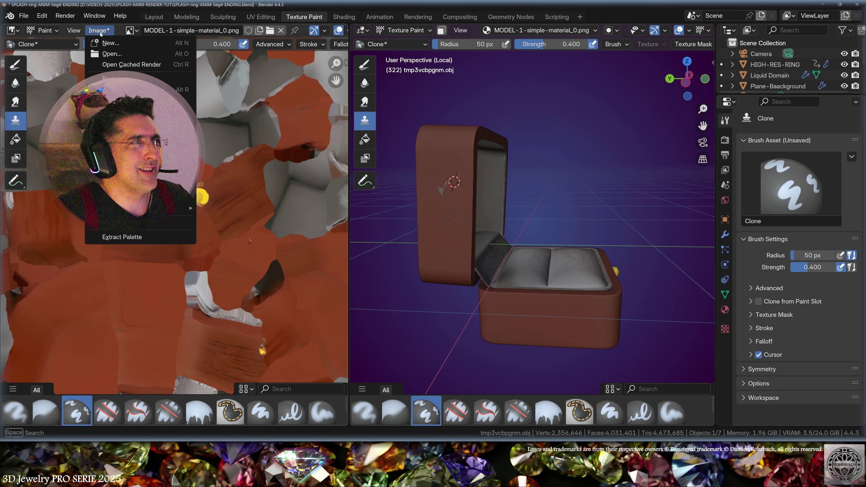
left_click(99, 32)
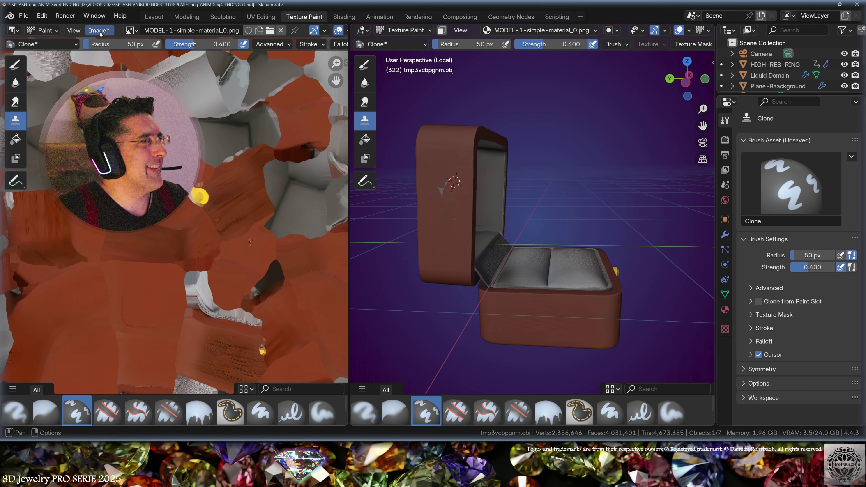
left_click(99, 31)
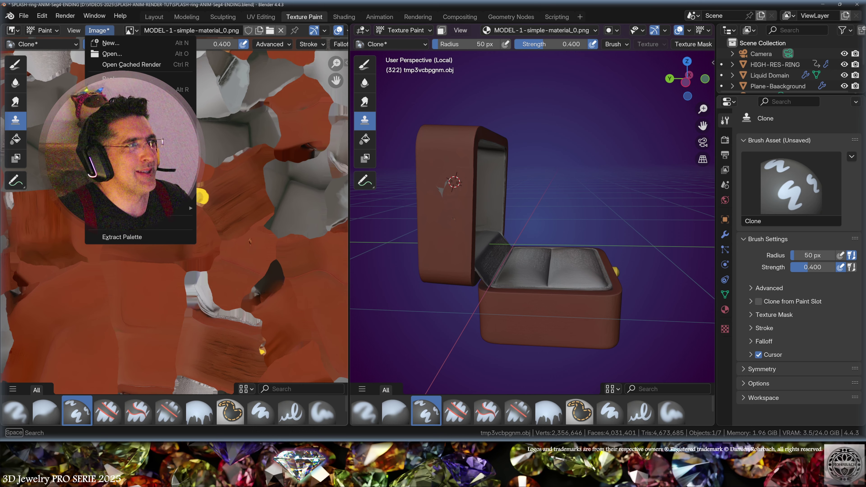
key("alt+s")
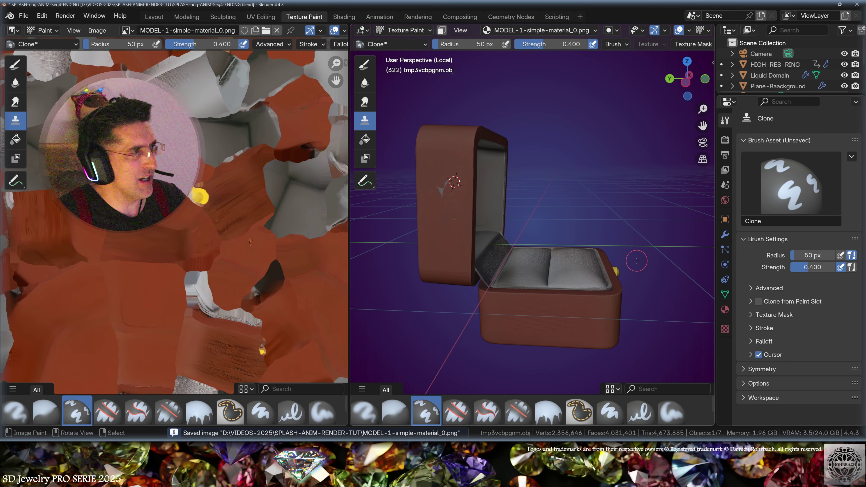
left_click(154, 16)
key("ctrl+s")
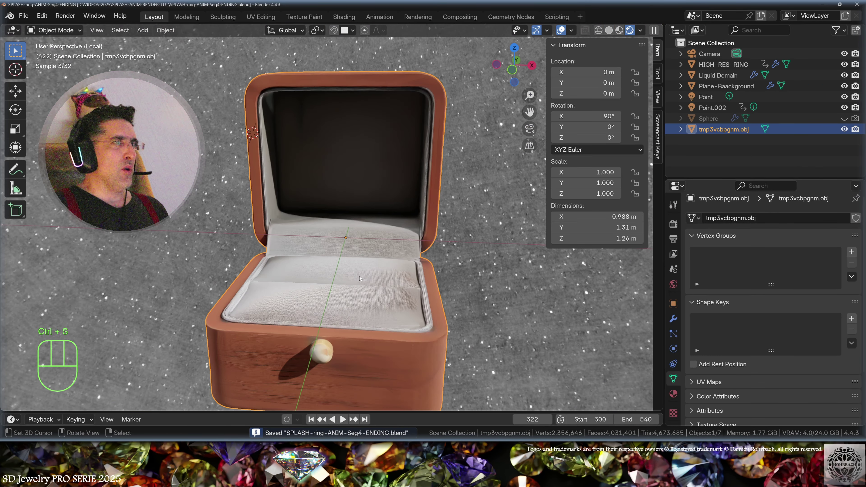
Step: Review the ring box and its material_0 shader nodes in the Shading workspace, and save the file
middle_click_drag(360, 279, 428, 290)
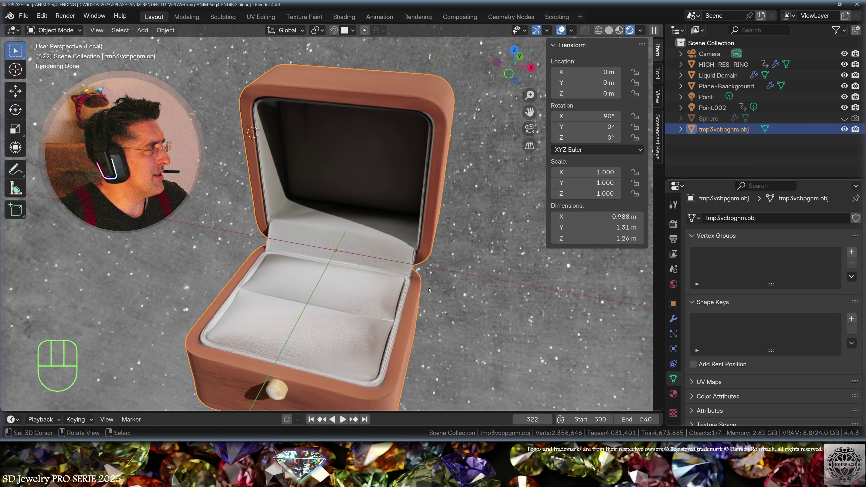
left_click(344, 16)
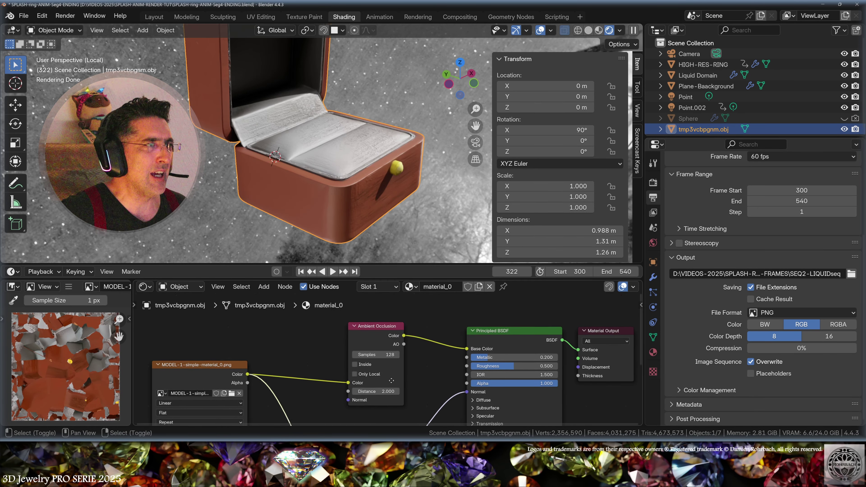
middle_click_drag(397, 365, 365, 357)
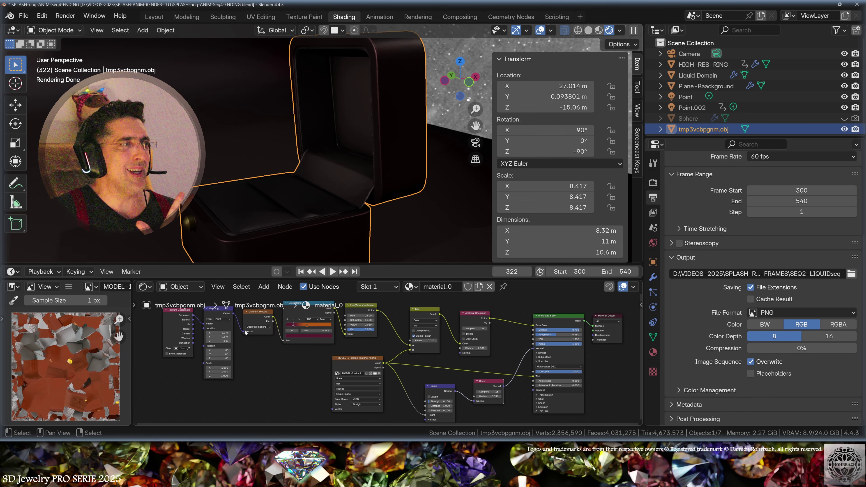
left_click(373, 230)
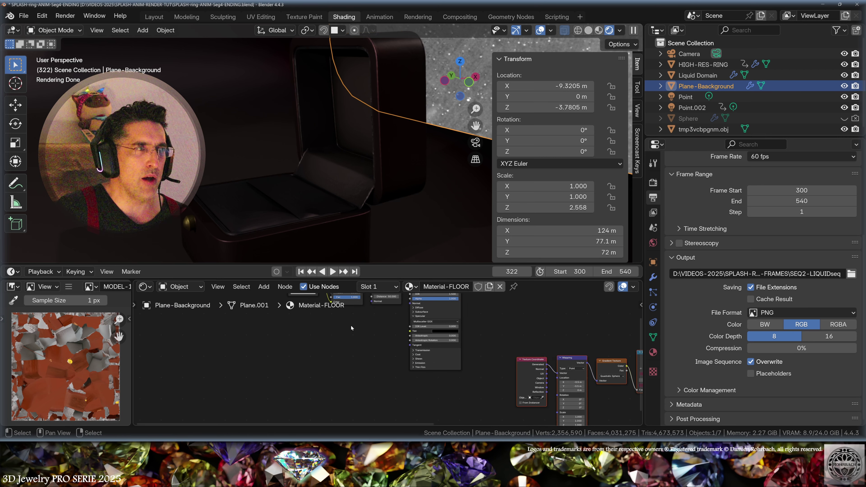
key("ctrl+z")
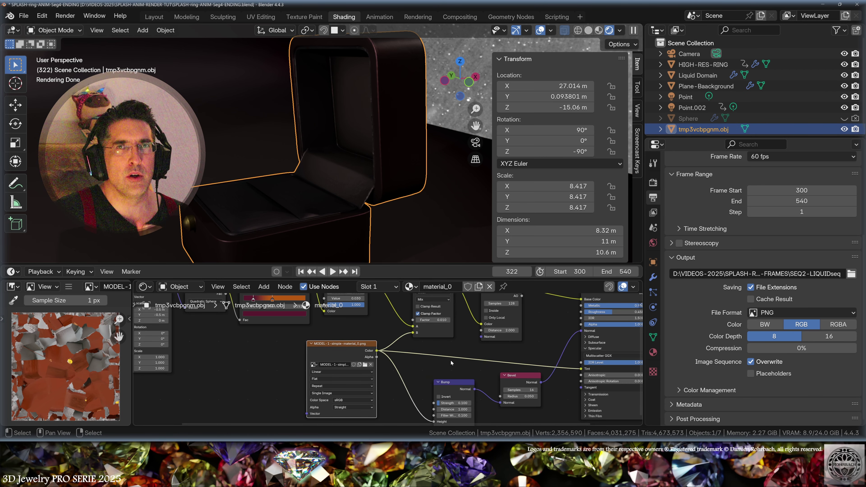
key("Home")
middle_click_drag(396, 200, 386, 220)
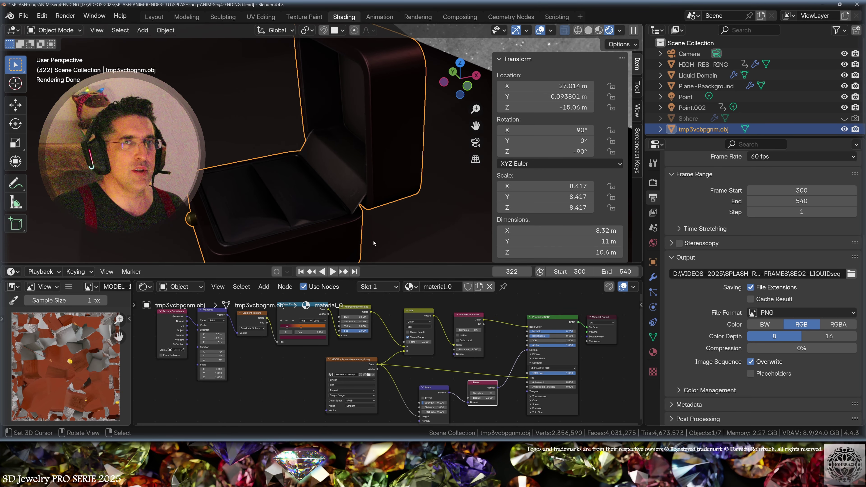
key("ctrl+s")
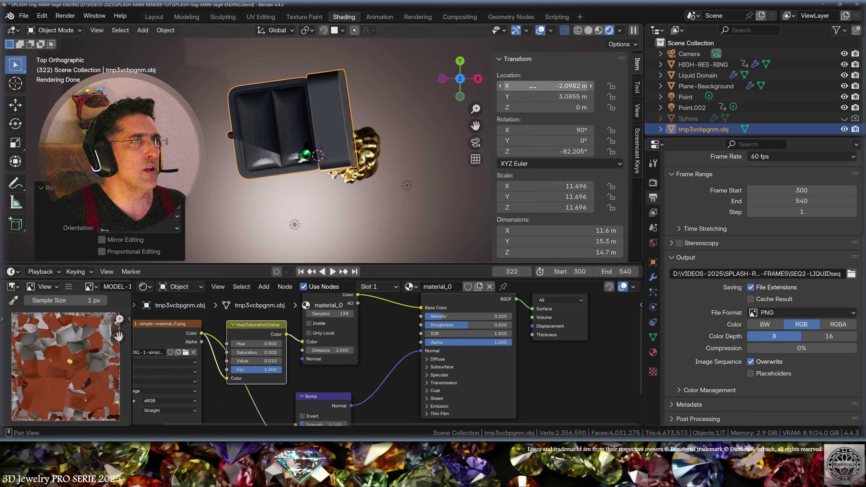
Step: Set the ring box's Z rotation to -90° and move the box in the front view
left_click(546, 152)
type("-90")
key("Return")
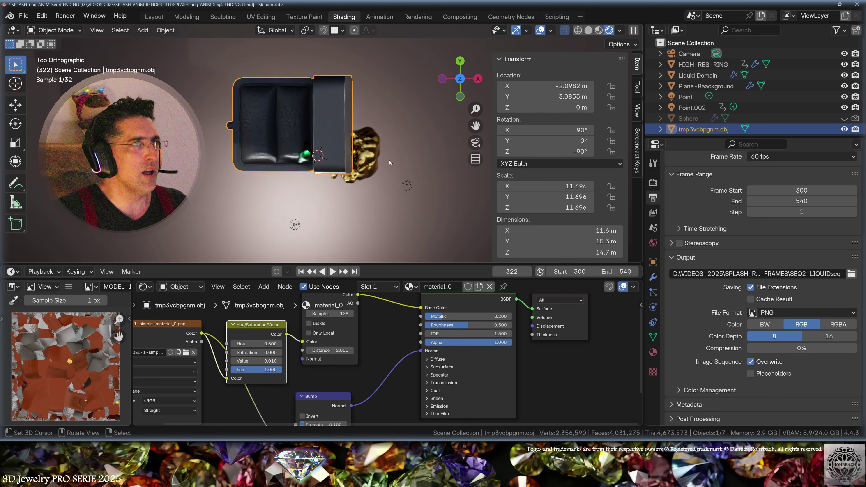
key("KP_1")
key("g")
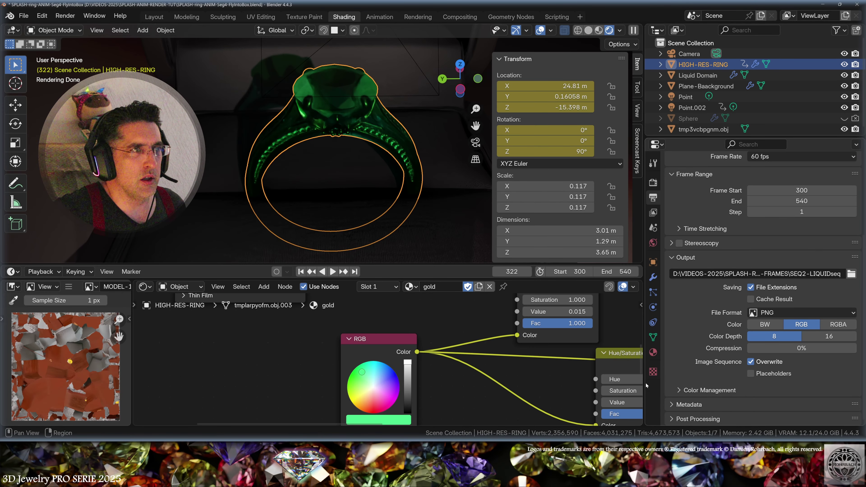
Step: Connect the separate Principled BSDF to the Material Output's Surface input in the ring's gold material
scroll(472, 340, "down", 6)
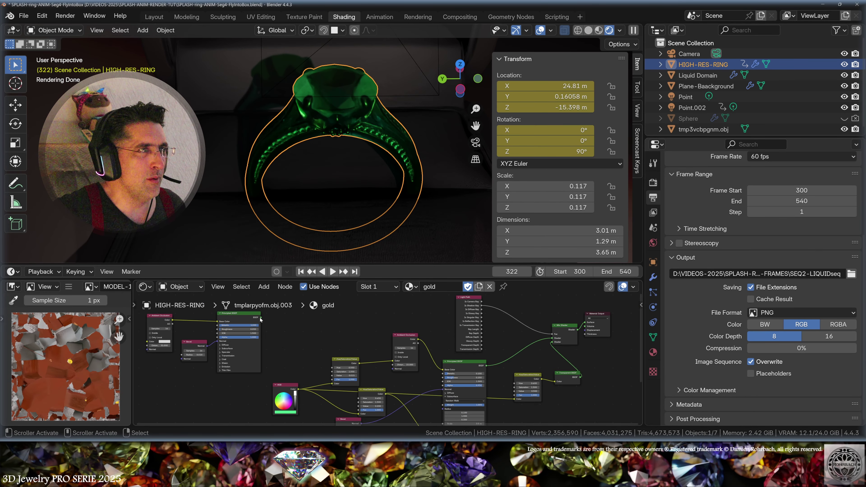
left_click_drag(260, 317, 585, 322)
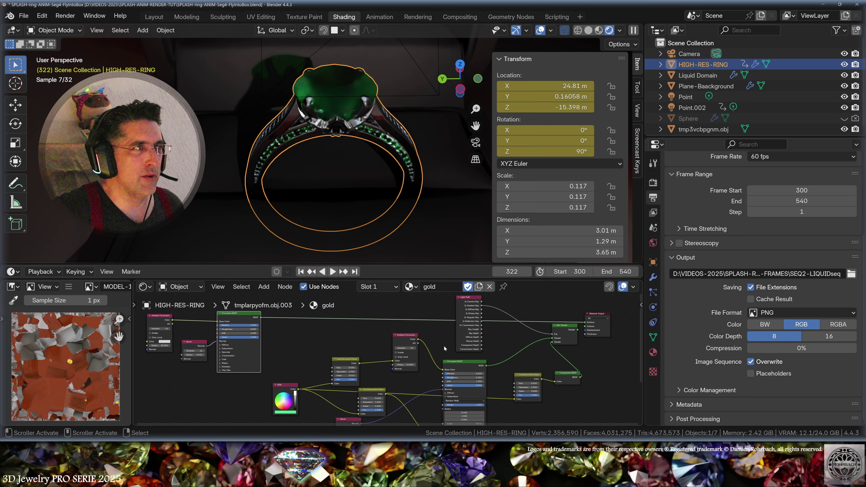
scroll(290, 327, "up", 3)
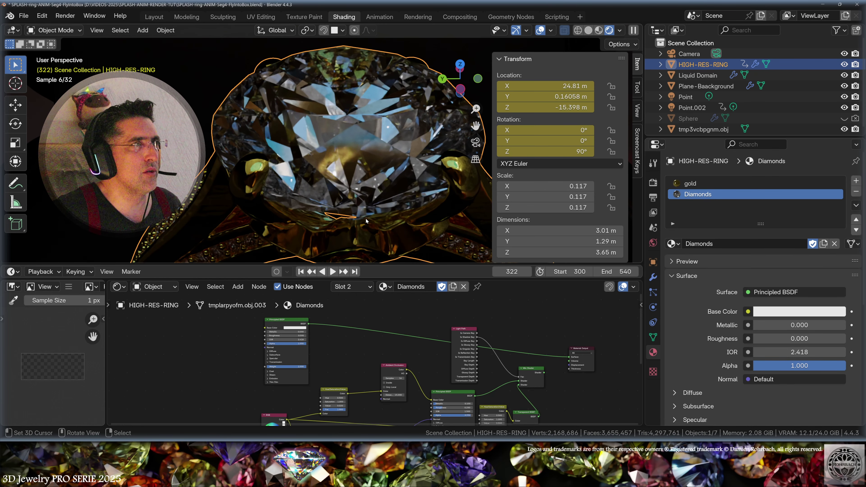
Step: Rename the new material for the ring's large center gemstone, entering RU
middle_click_drag(366, 221, 367, 154)
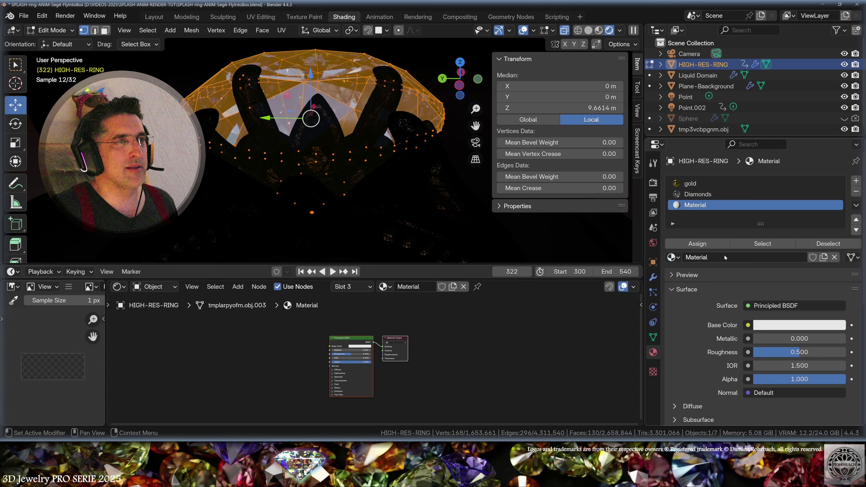
double_click(726, 256)
type("RU")
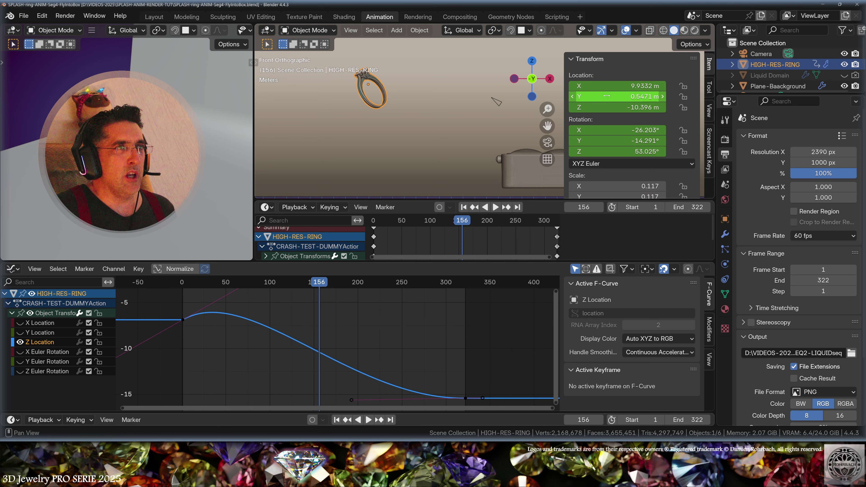
Step: Keyframe the ring at frame 156, delete its original starting keyframes and move the new ones to the animation's start
key("i")
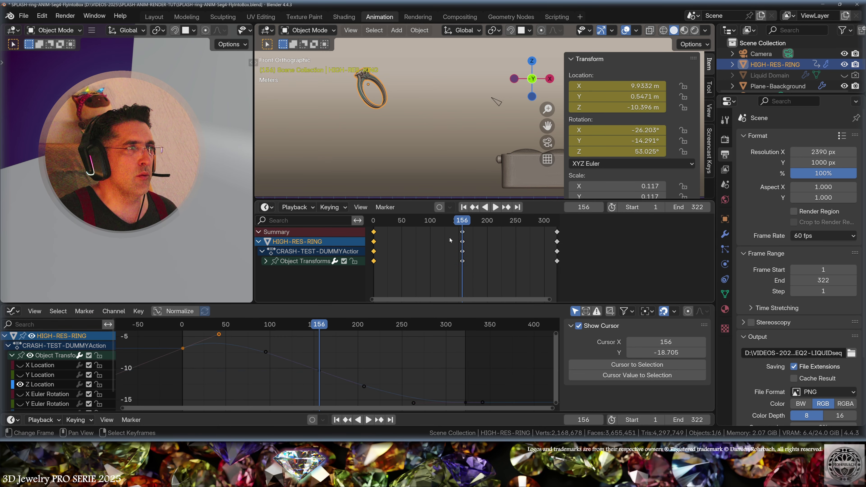
key("Delete")
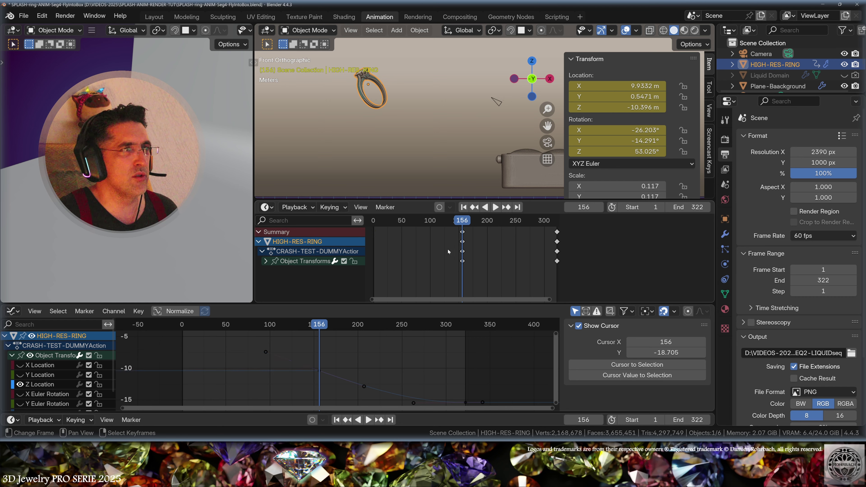
key("g")
left_click(400, 260)
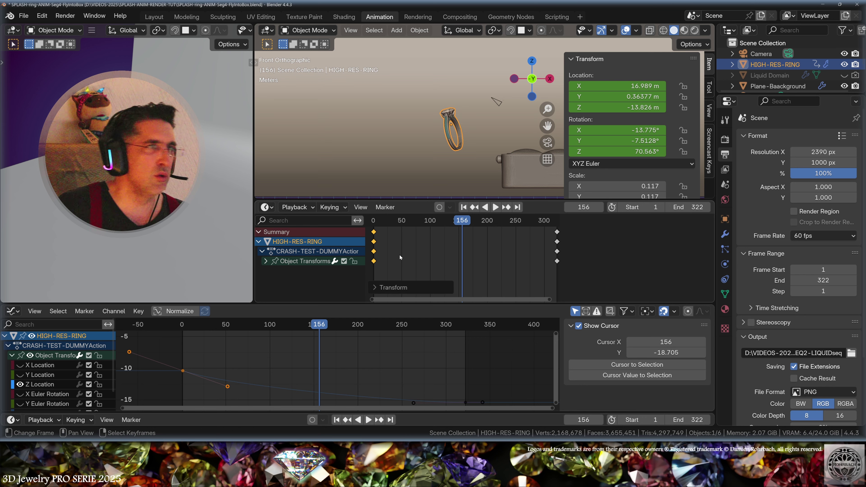
Step: Play back the ring's shortened animation from the first frame and check its keyframes and Z Location curve
key("shift+Left")
key("space")
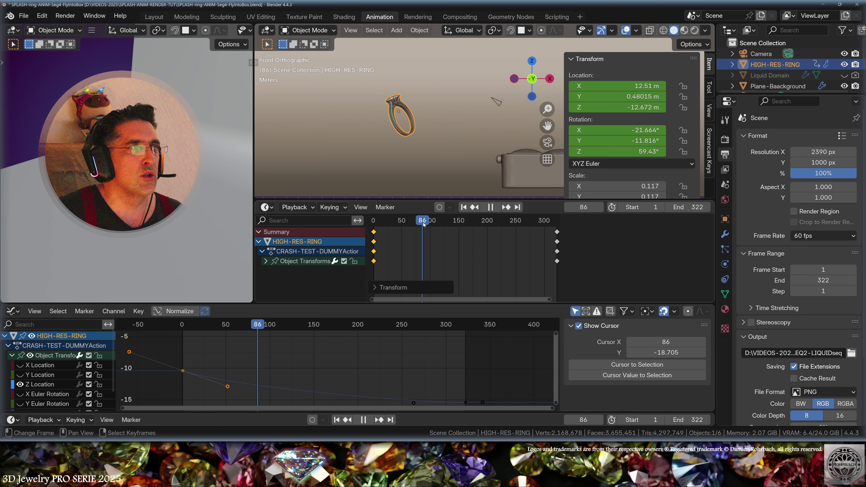
key("space")
left_click_drag(542, 236, 445, 244)
middle_click_drag(330, 360, 366, 346)
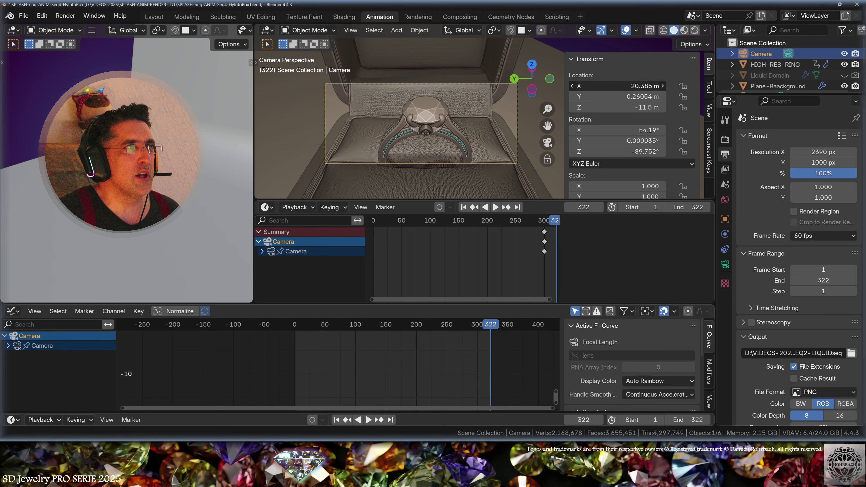
Step: Set the camera's X location to 19.926 m in rendered preview and keyframe its location and rotation at frame 322
left_click_drag(618, 86, 600, 86)
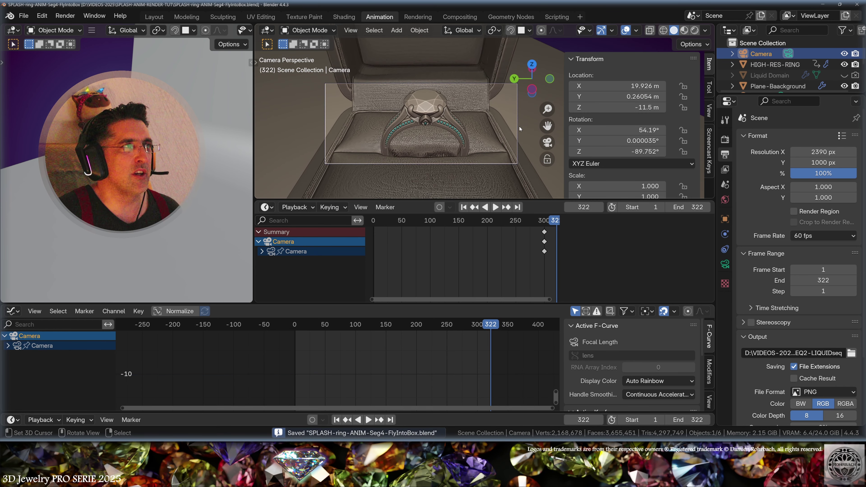
key("z")
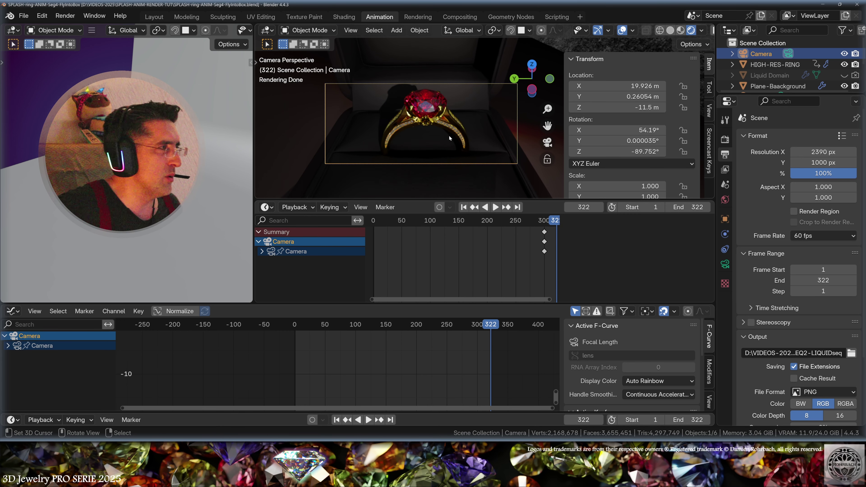
left_click(450, 135)
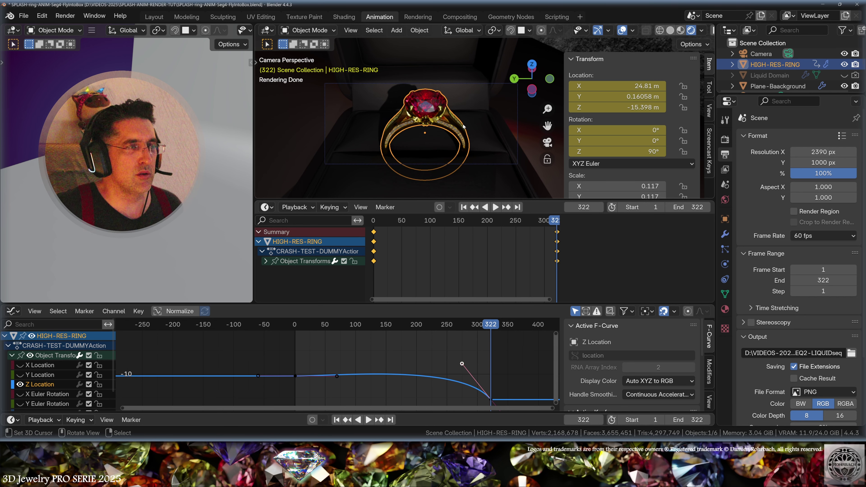
left_click(518, 128)
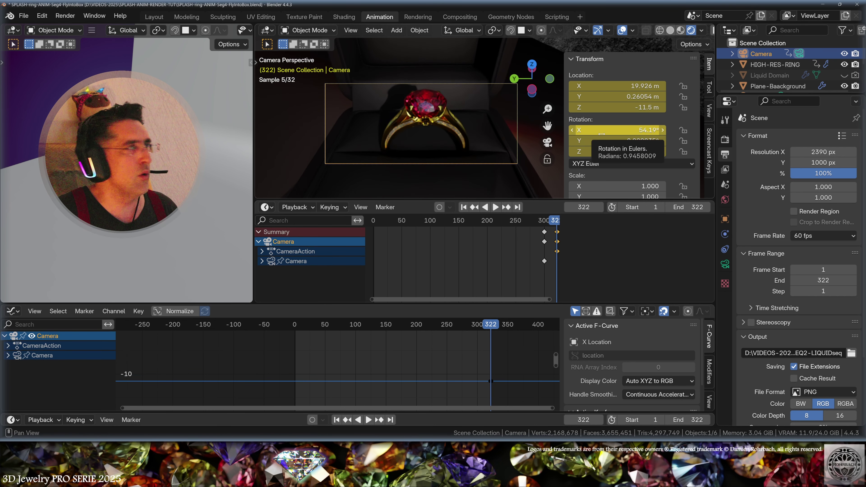
Step: Clear the camera's existing focal length keyframes and keyframe the 35.34 mm focal length at frame 322
left_click(725, 264)
right_click(825, 189)
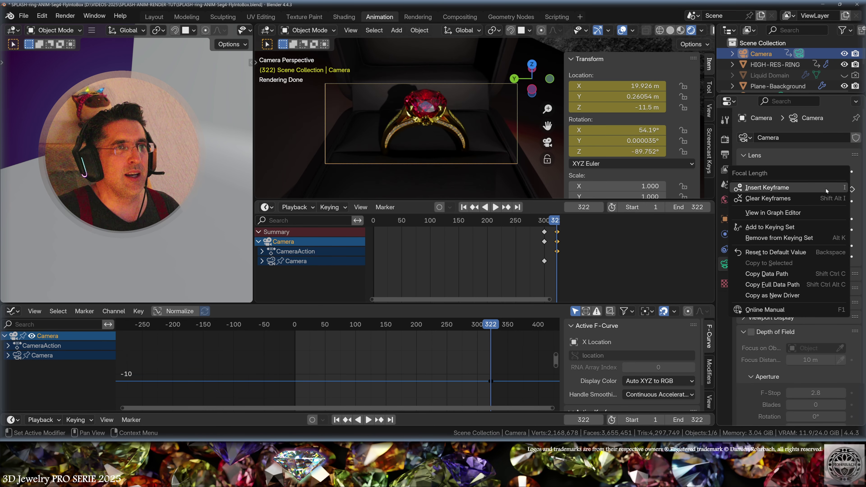
left_click(789, 199)
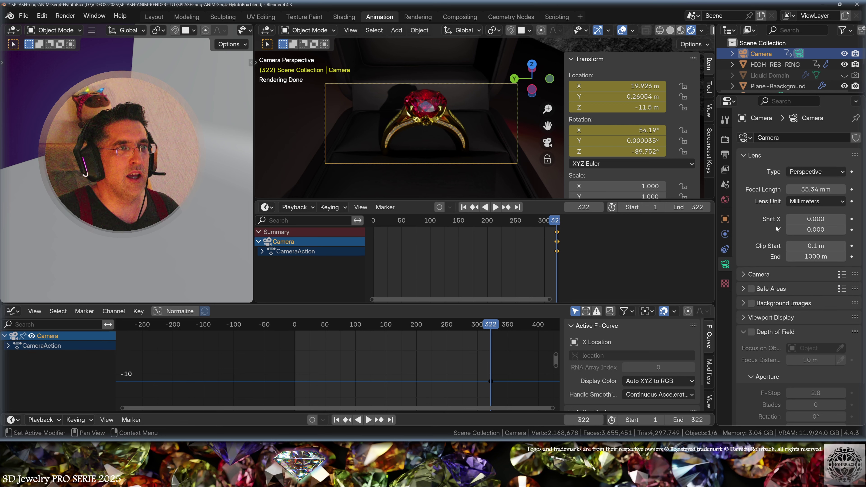
key("i")
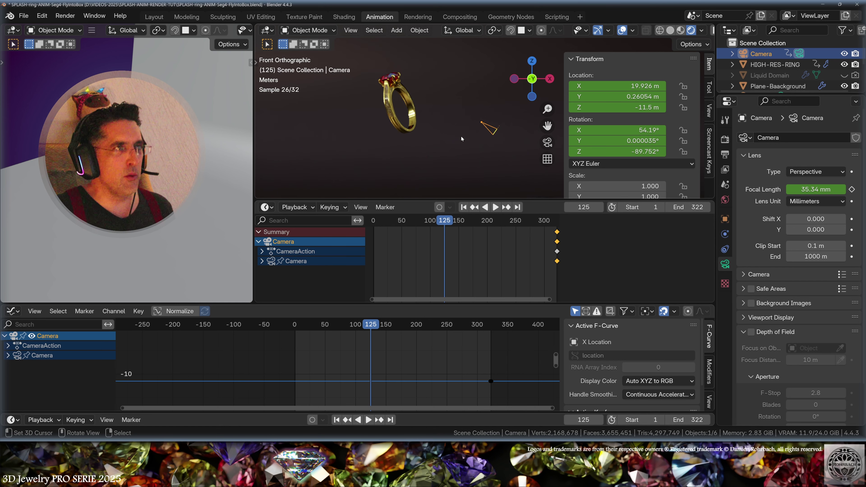
Step: Align the camera to the front view at frame 125, set its focal length to 62.34 mm and save the file
key("ctrl+alt+KP_0")
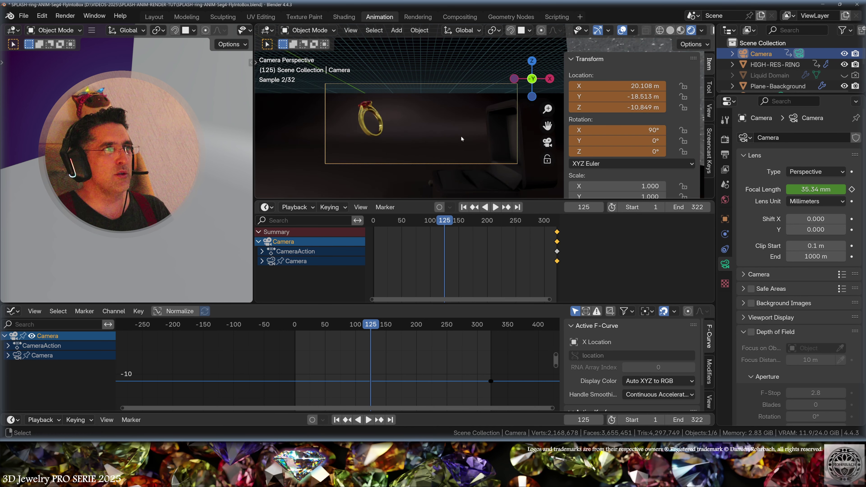
scroll(456, 137, "up", 3)
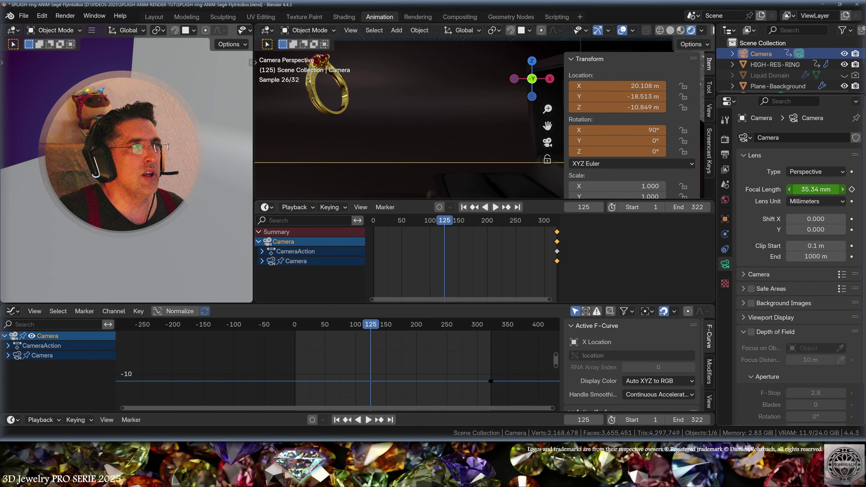
left_click_drag(815, 189, 822, 189)
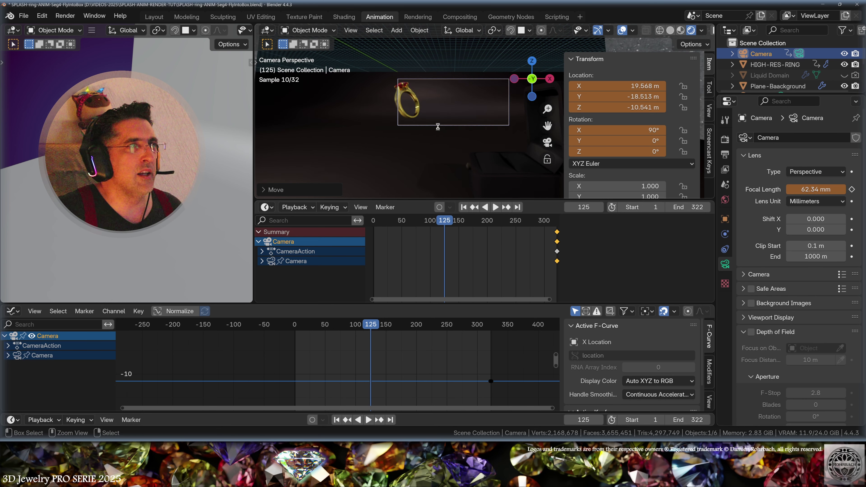
key("ctrl+s")
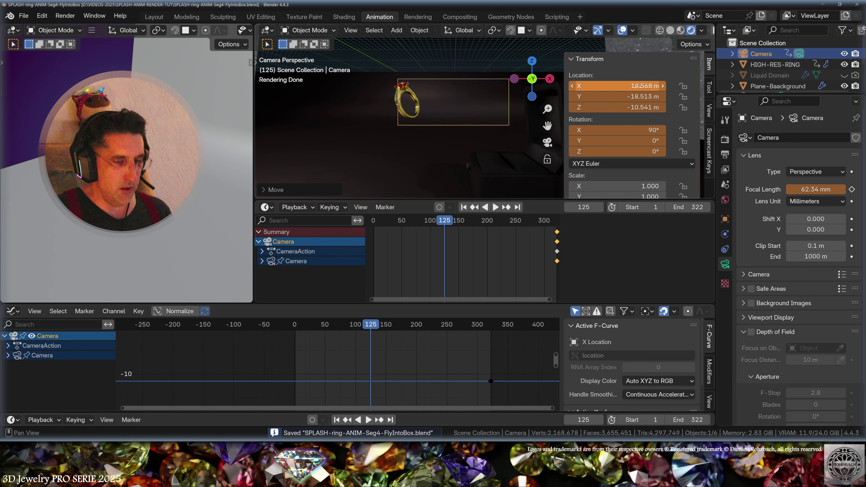
Step: Keyframe the camera's location, rotation and focal length at frame 125
key("i")
key("i")
key("i")
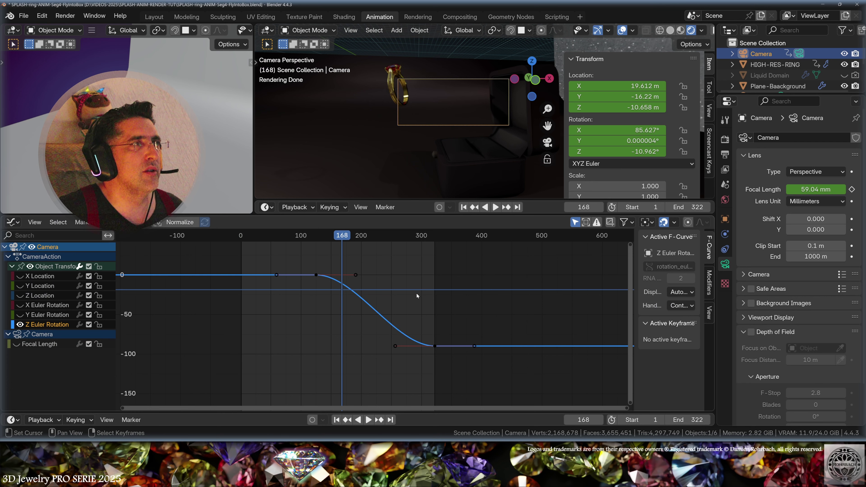
Step: Reshape the camera's Z Euler Rotation curve by lengthening the first keyframe's right handle and raising the last keyframe's left handle
left_click(395, 346)
left_click_drag(395, 346, 393, 332)
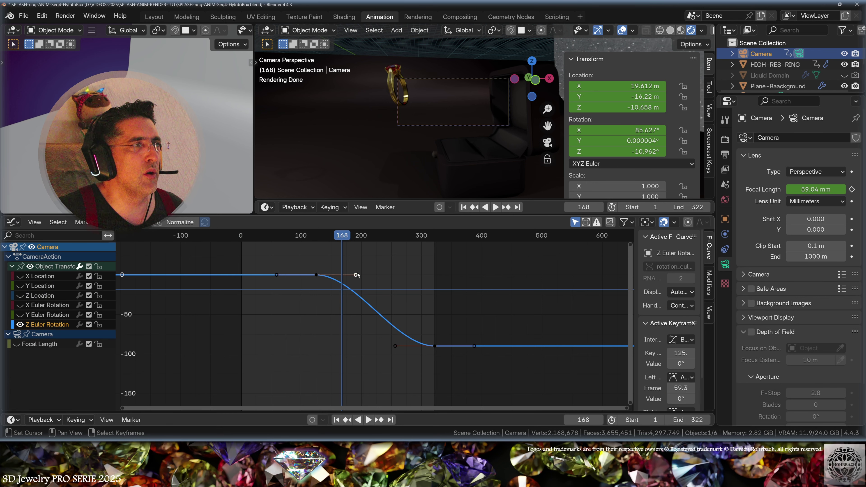
left_click_drag(361, 235, 330, 236)
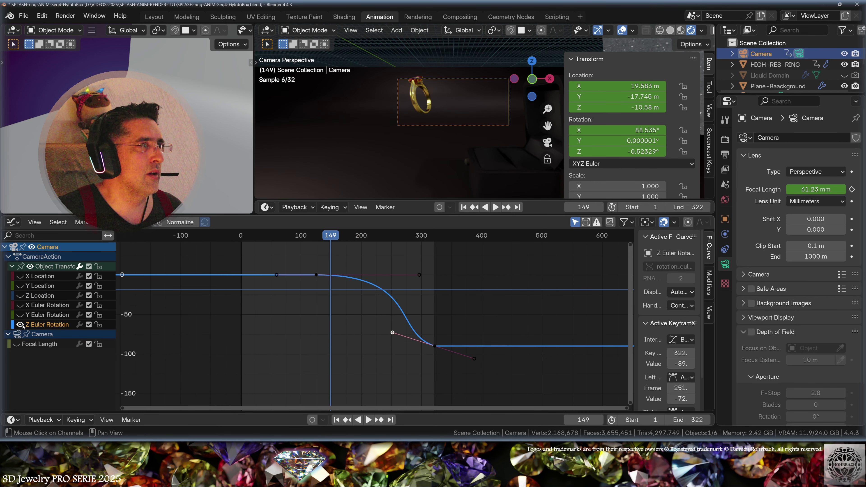
Step: Raise the left handle of the last keyframe on the camera's Z Location curve by about 0.87 m and play back the motion
left_click(39, 295)
key("Home")
left_click(390, 355)
left_click_drag(393, 354, 419, 331)
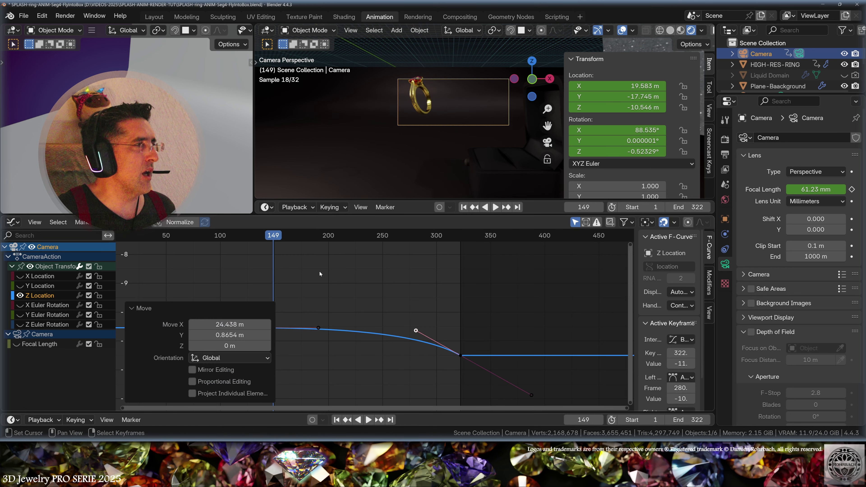
key("space")
left_click_drag(316, 236, 444, 326)
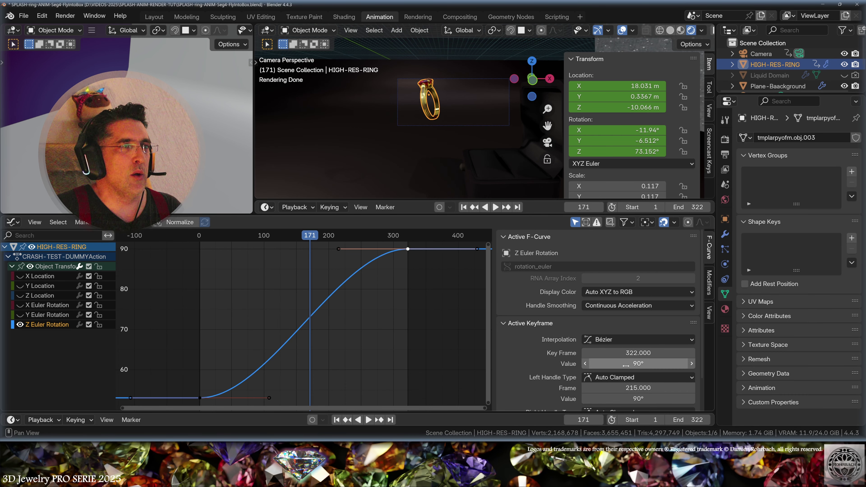
Step: Add a full turn to the ring's Z Euler Rotation key at frame 322 by entering 90d+360, and play back the spin
left_click(643, 363)
type("90d+360")
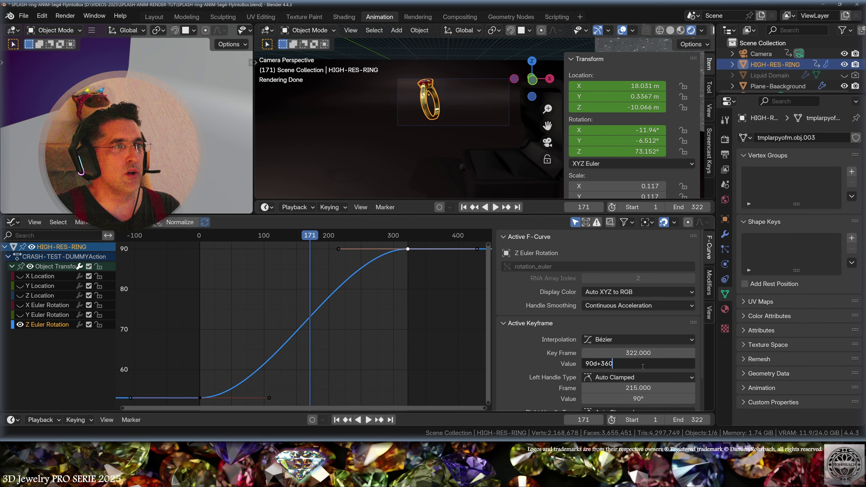
key("Return")
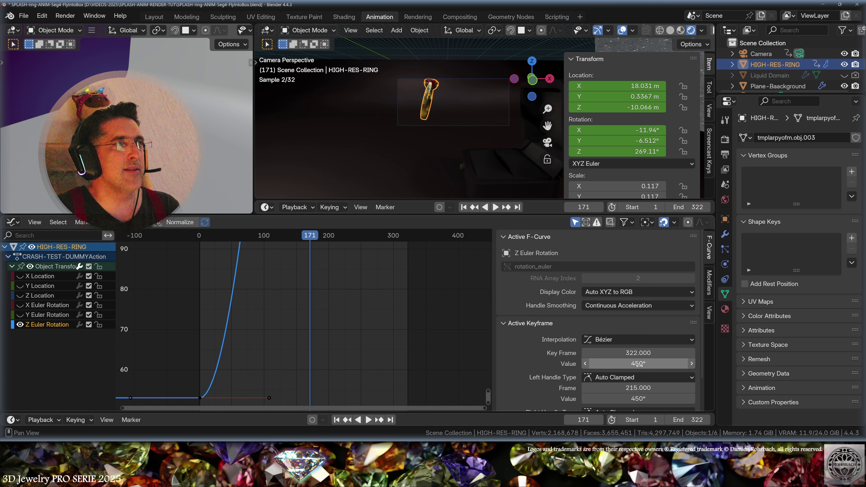
key("Home")
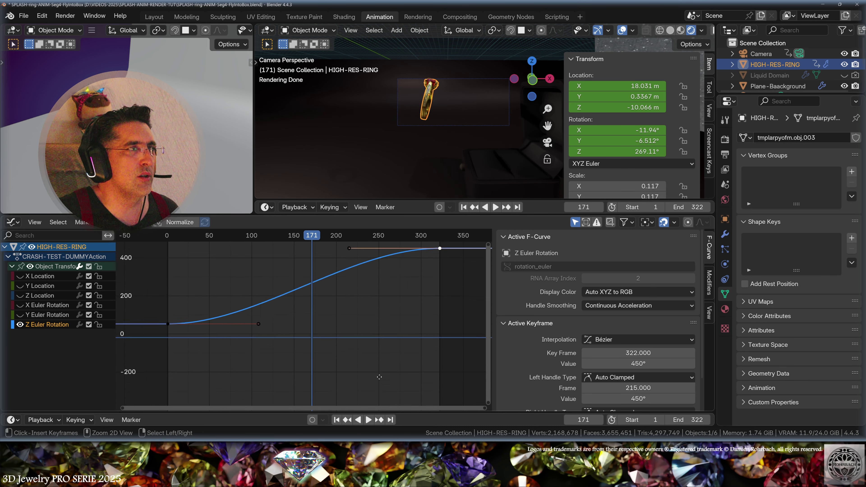
key("space")
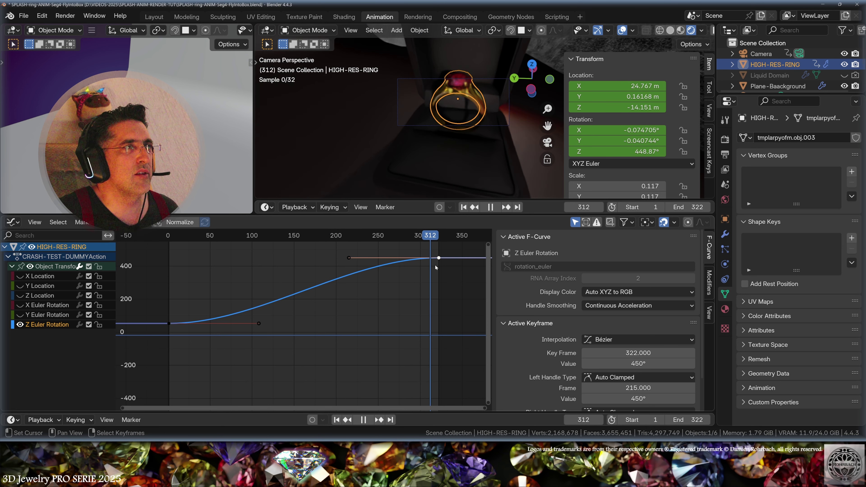
key("space")
Step: Set the ring's X rotation to 360° at frame 322, review the landing back to frame 310 and save the file
left_click(439, 332)
left_click(595, 130)
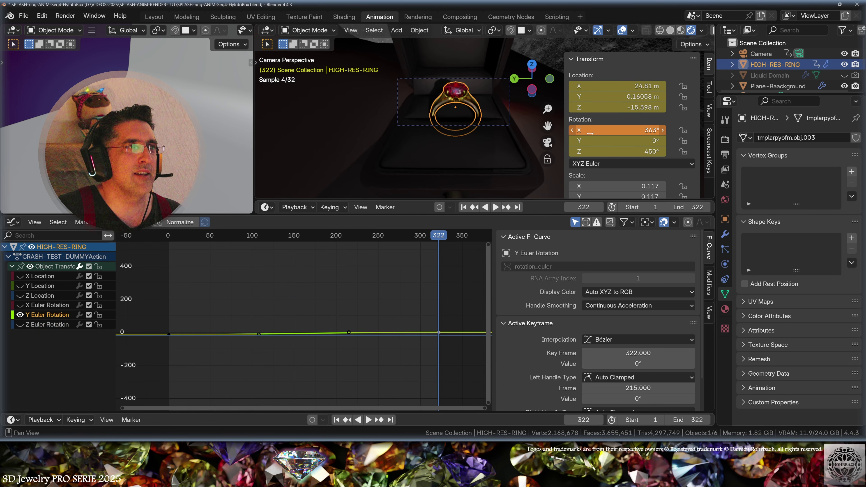
type("360")
key("Return")
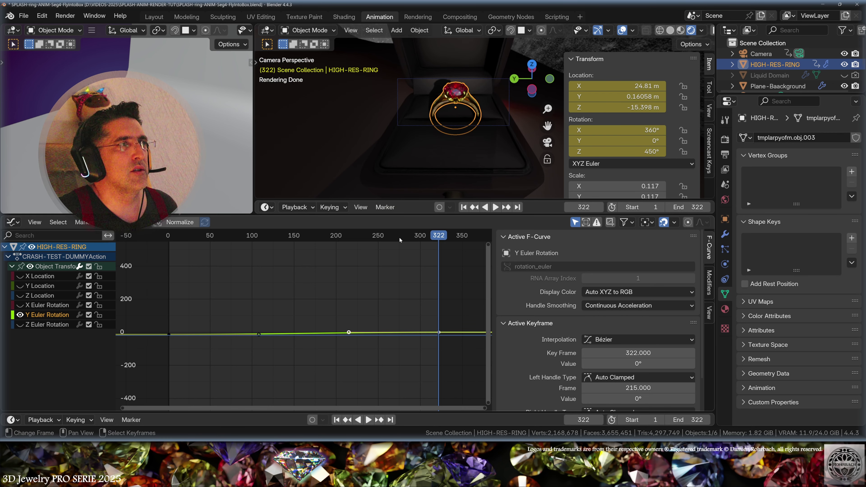
left_click_drag(400, 238, 428, 274)
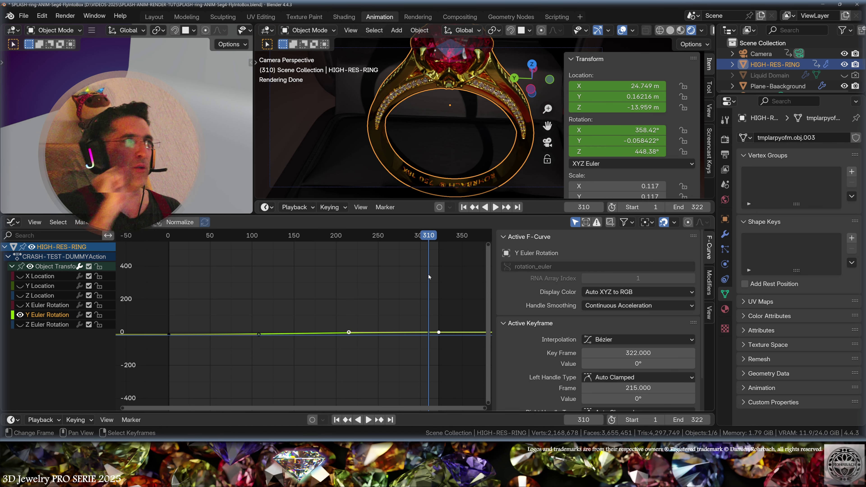
key("ctrl+s")
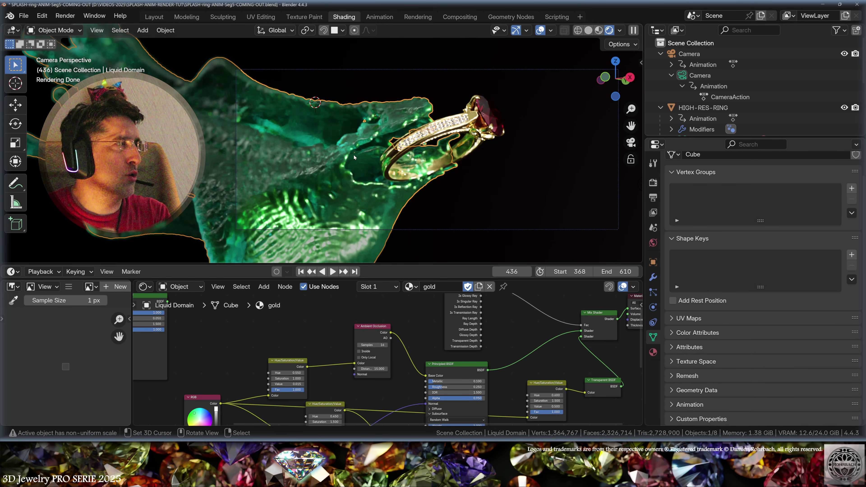
Step: Inspect the ring emerging from the green liquid at frame 436, alternating the selection between HIGH-RES-RING.001 and the Liquid Domain
left_click(447, 128)
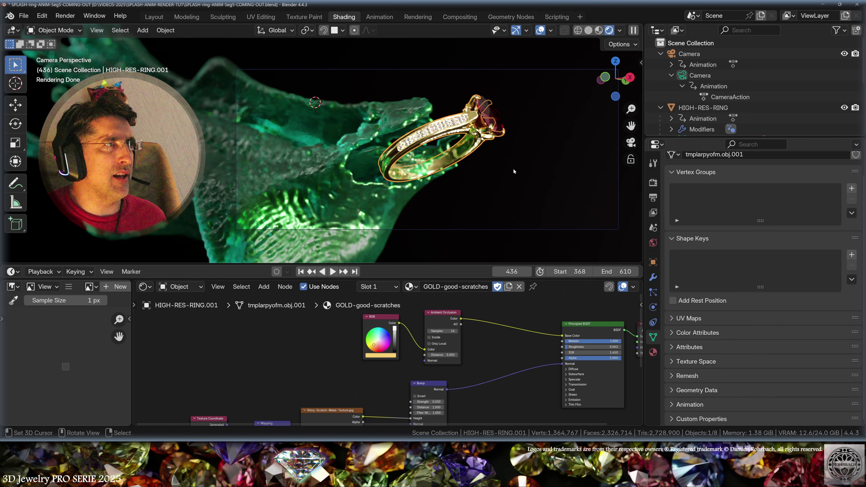
key("ctrl+z")
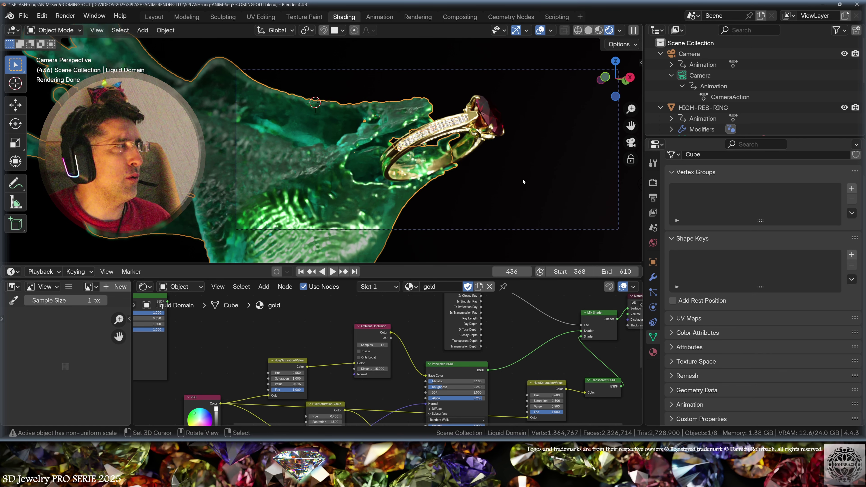
key("ctrl+shift+z")
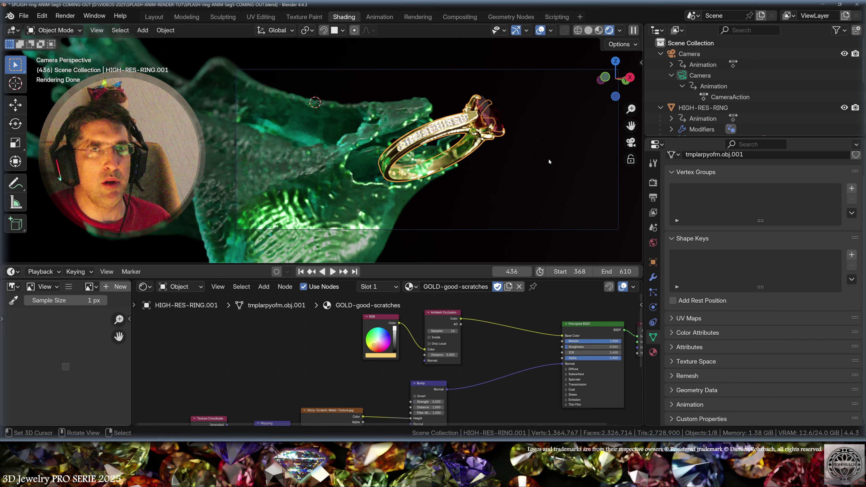
key("ctrl+z")
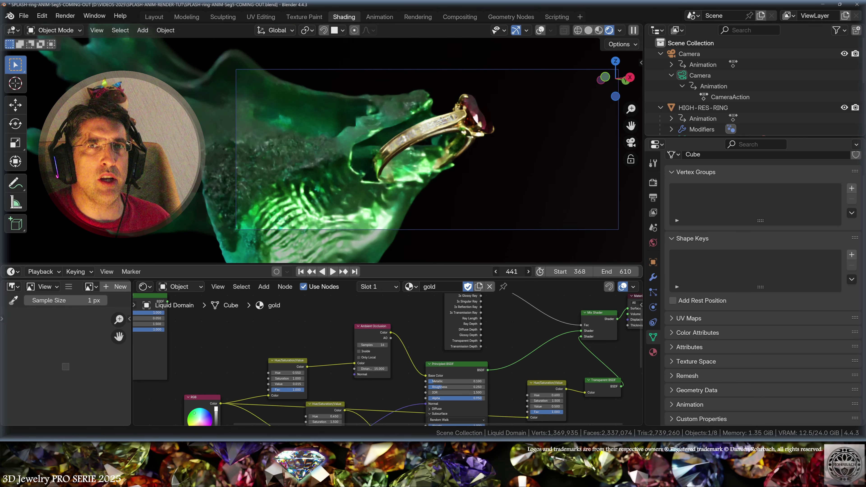